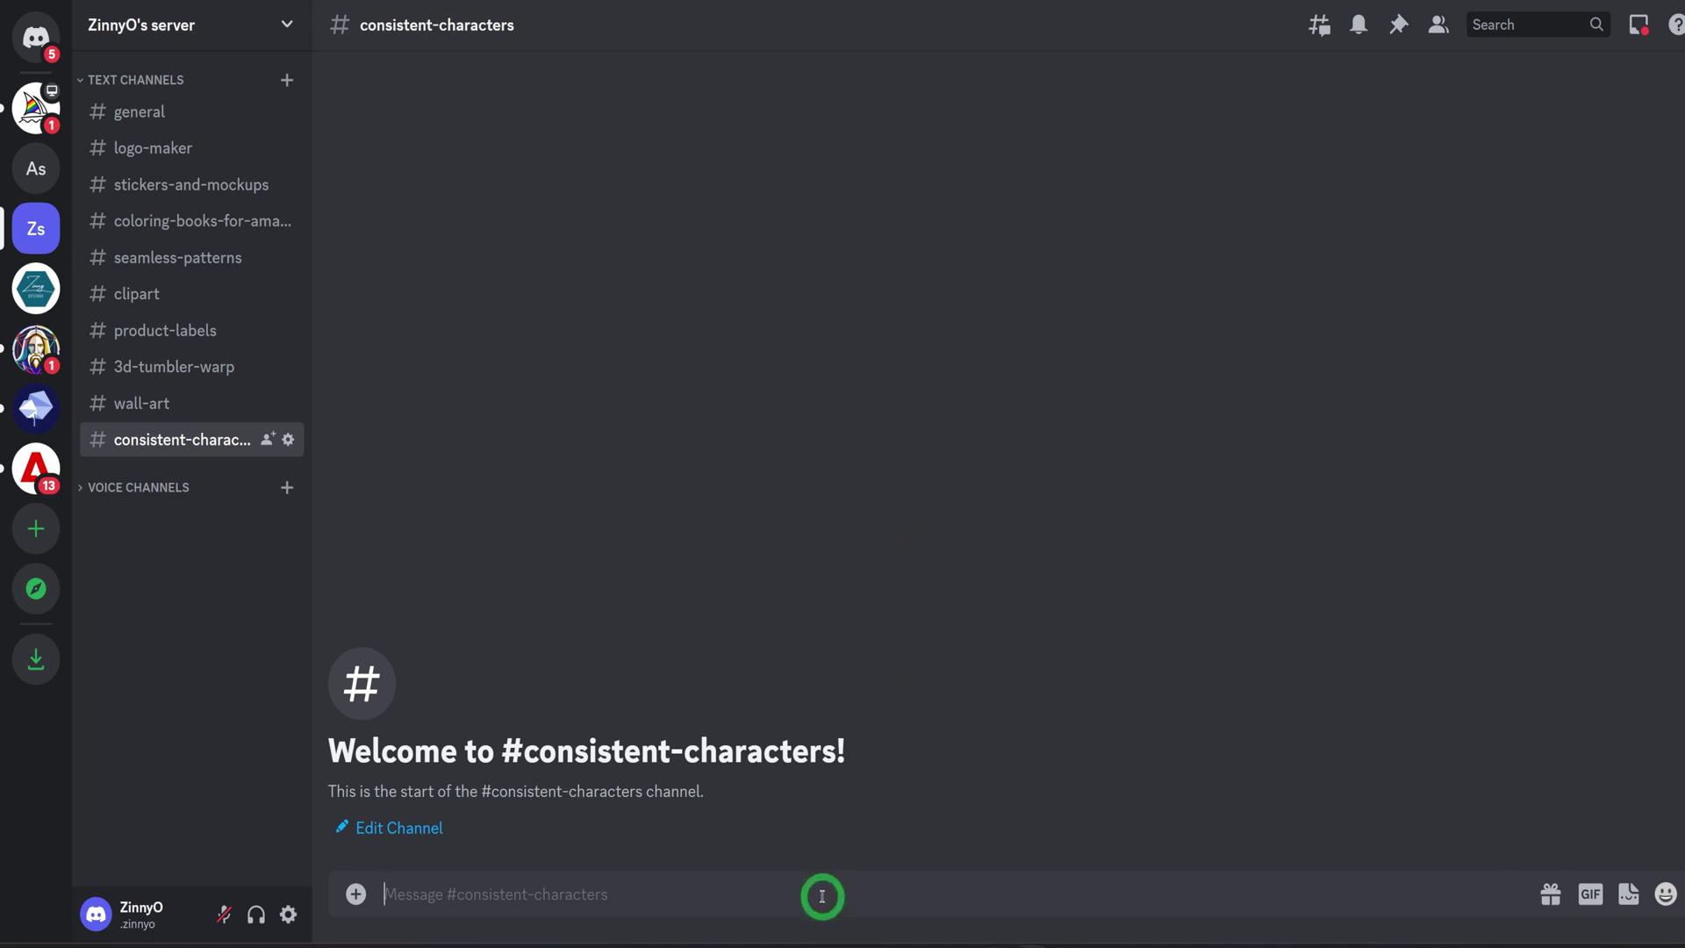
Bring up the Midjourney bot's settings to check the active version and modes, and dismiss the settings message
type("/")
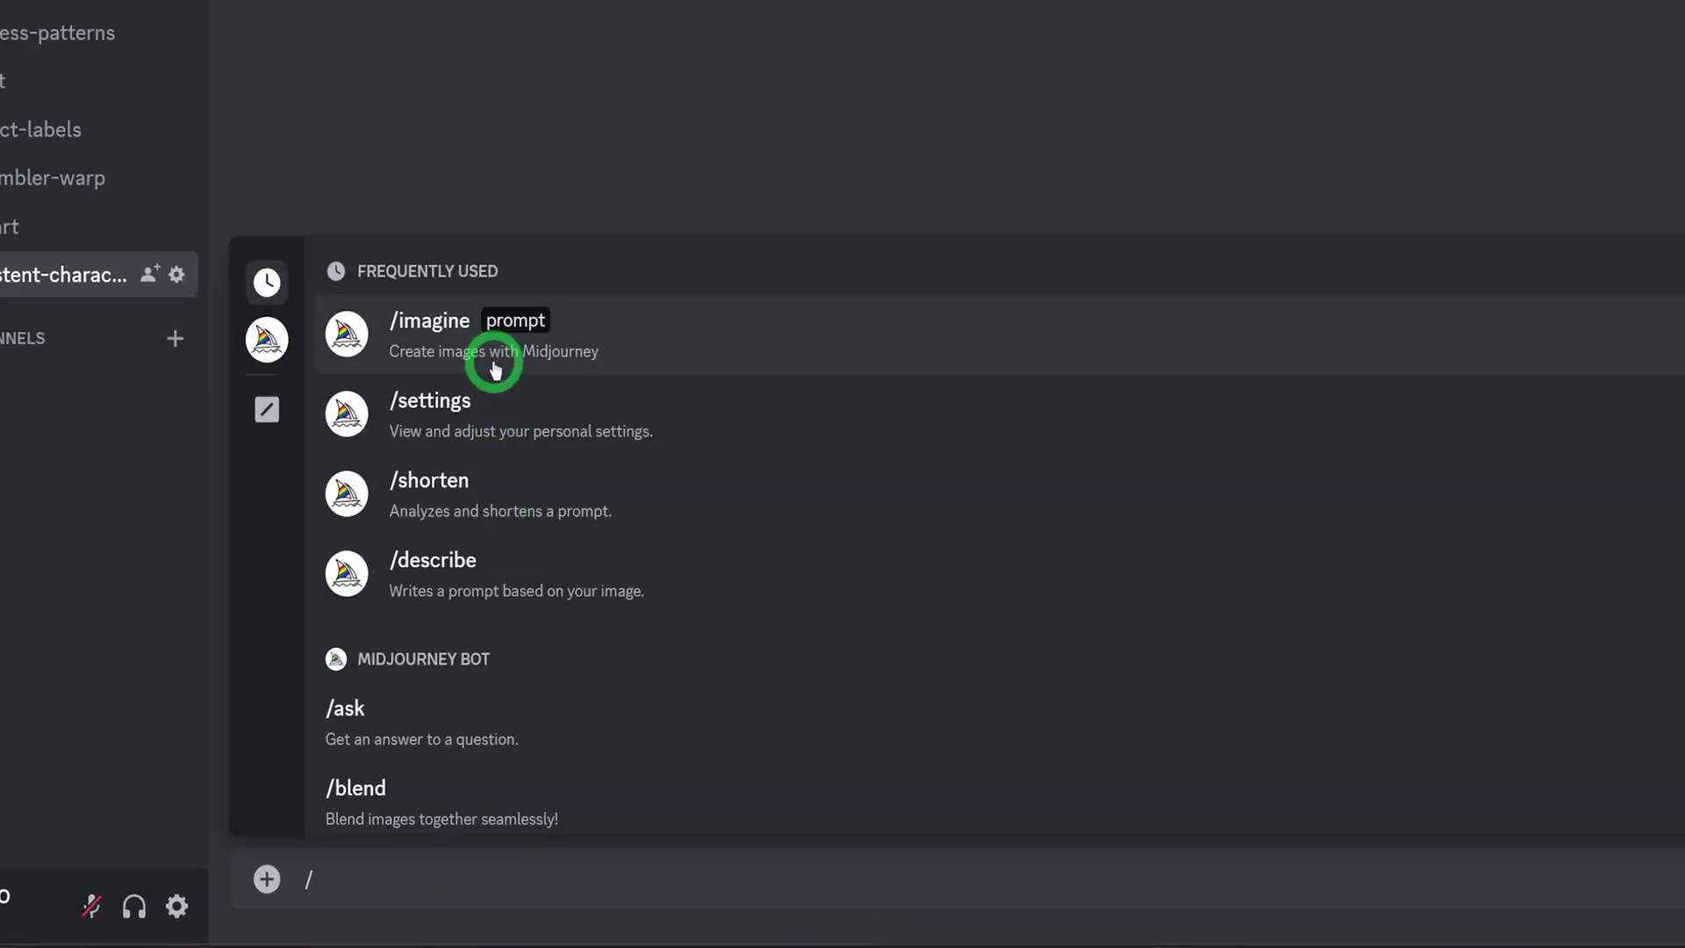
left_click(498, 430)
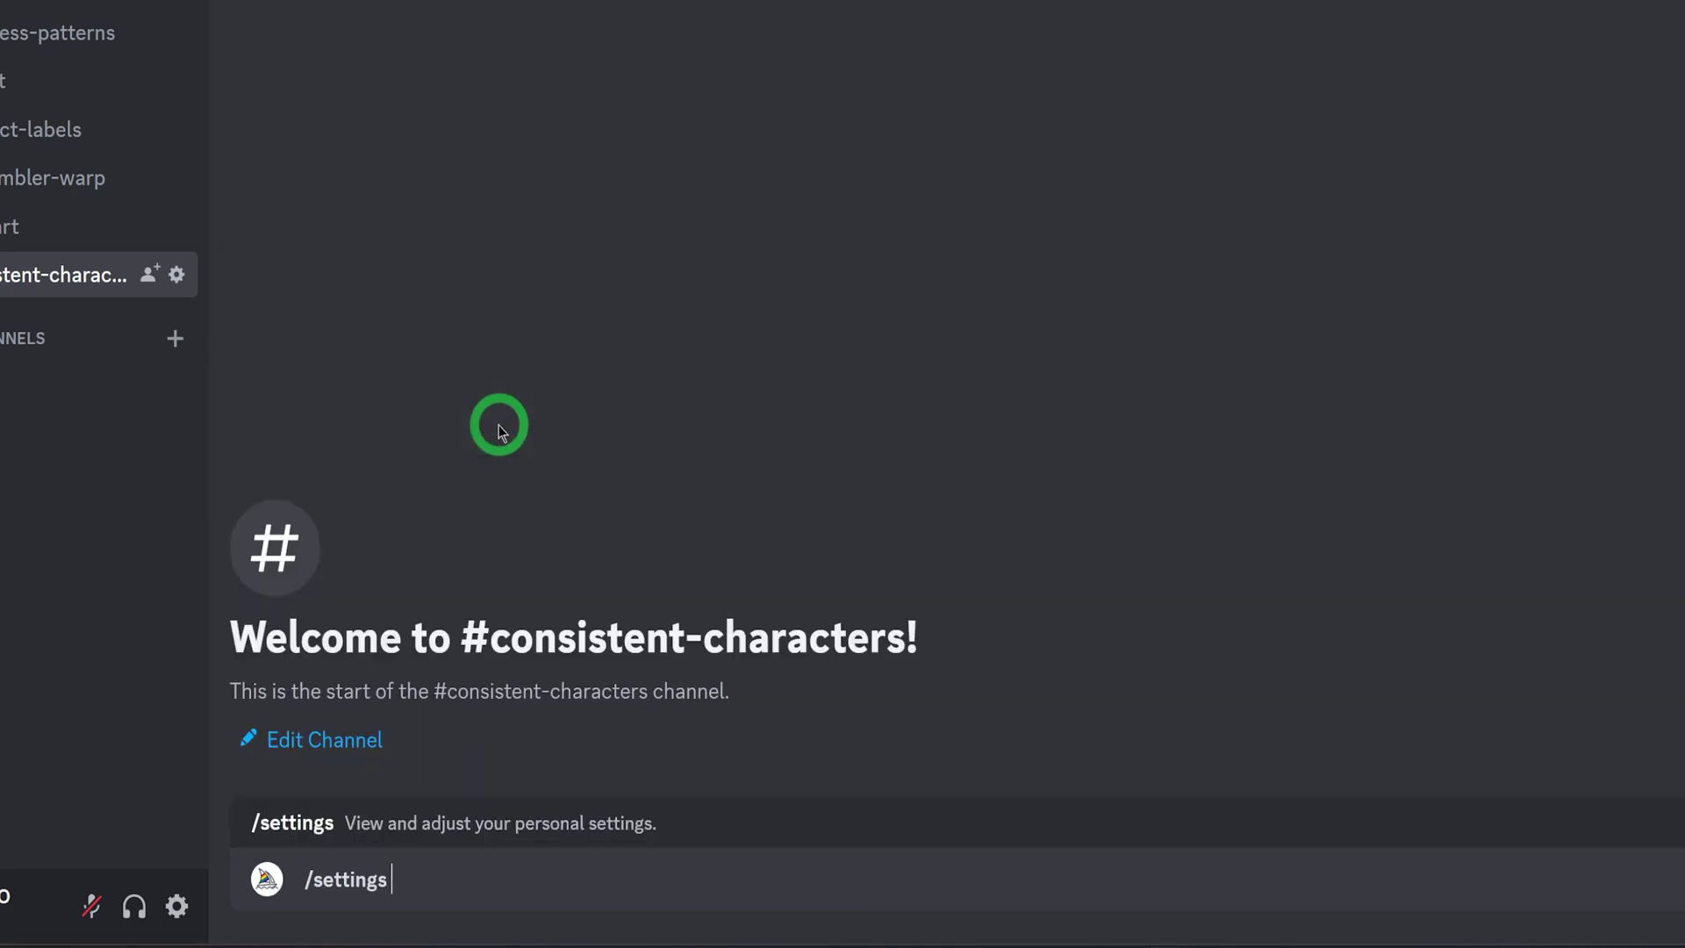
key("Return")
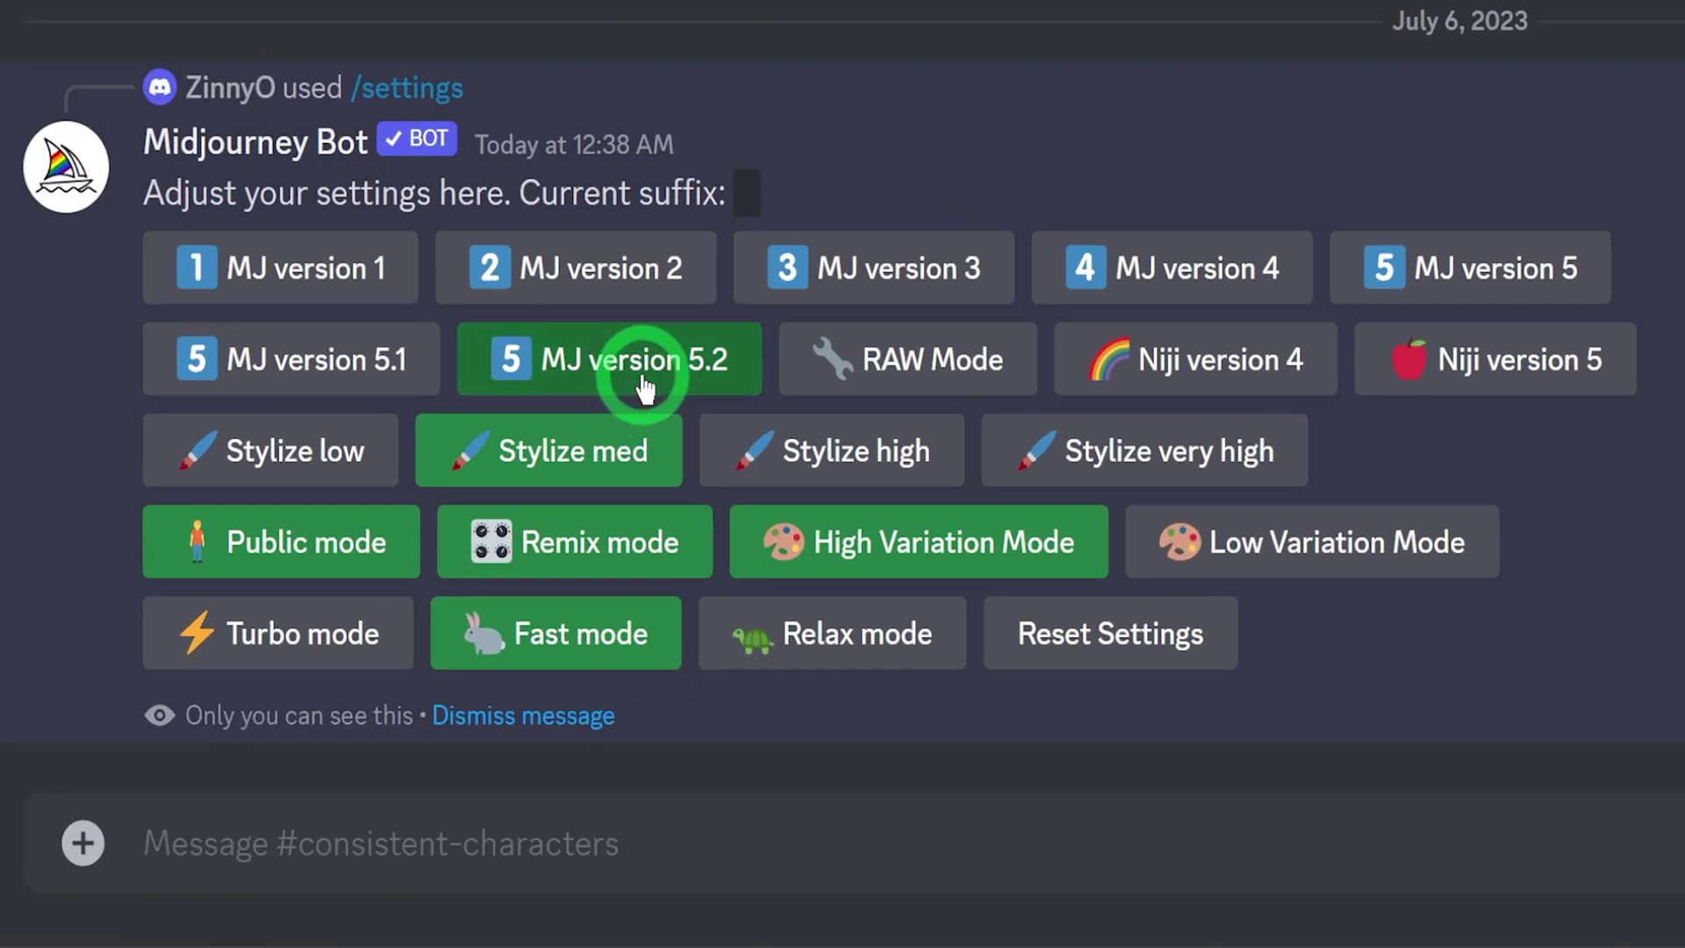
left_click(487, 727)
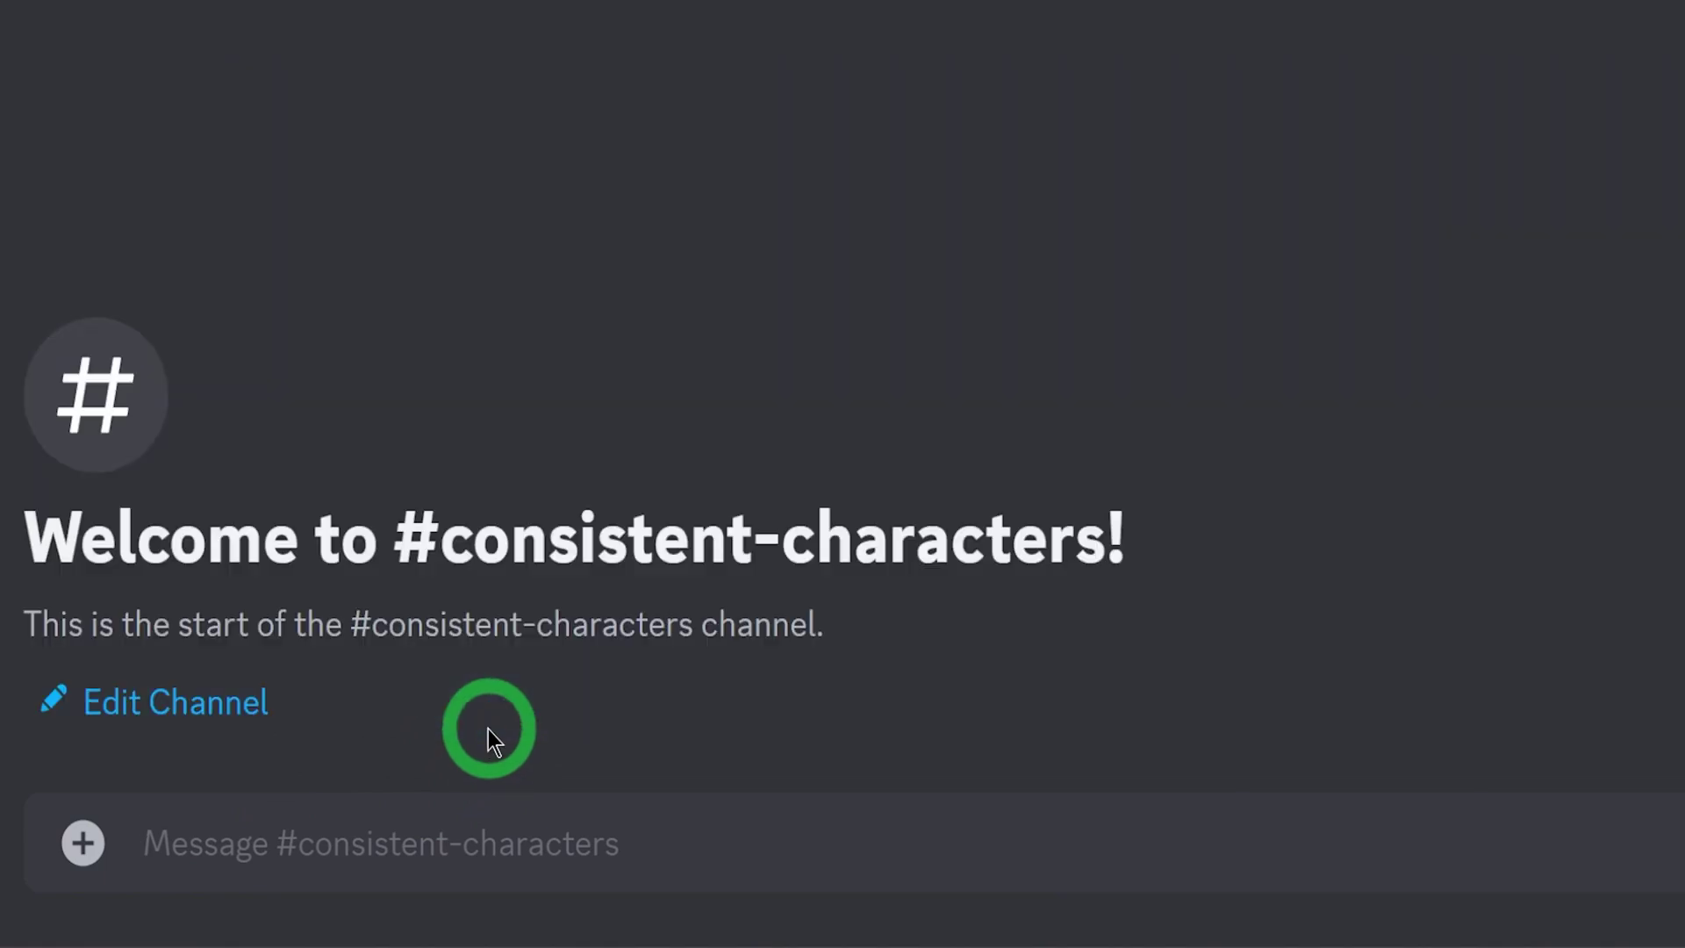
Prompt Midjourney for a 16:9 character sheet: a cute girl with afro curly hair, multiply poses and expressions, different angles, children's book illustration, isolated on white background
left_click(440, 828)
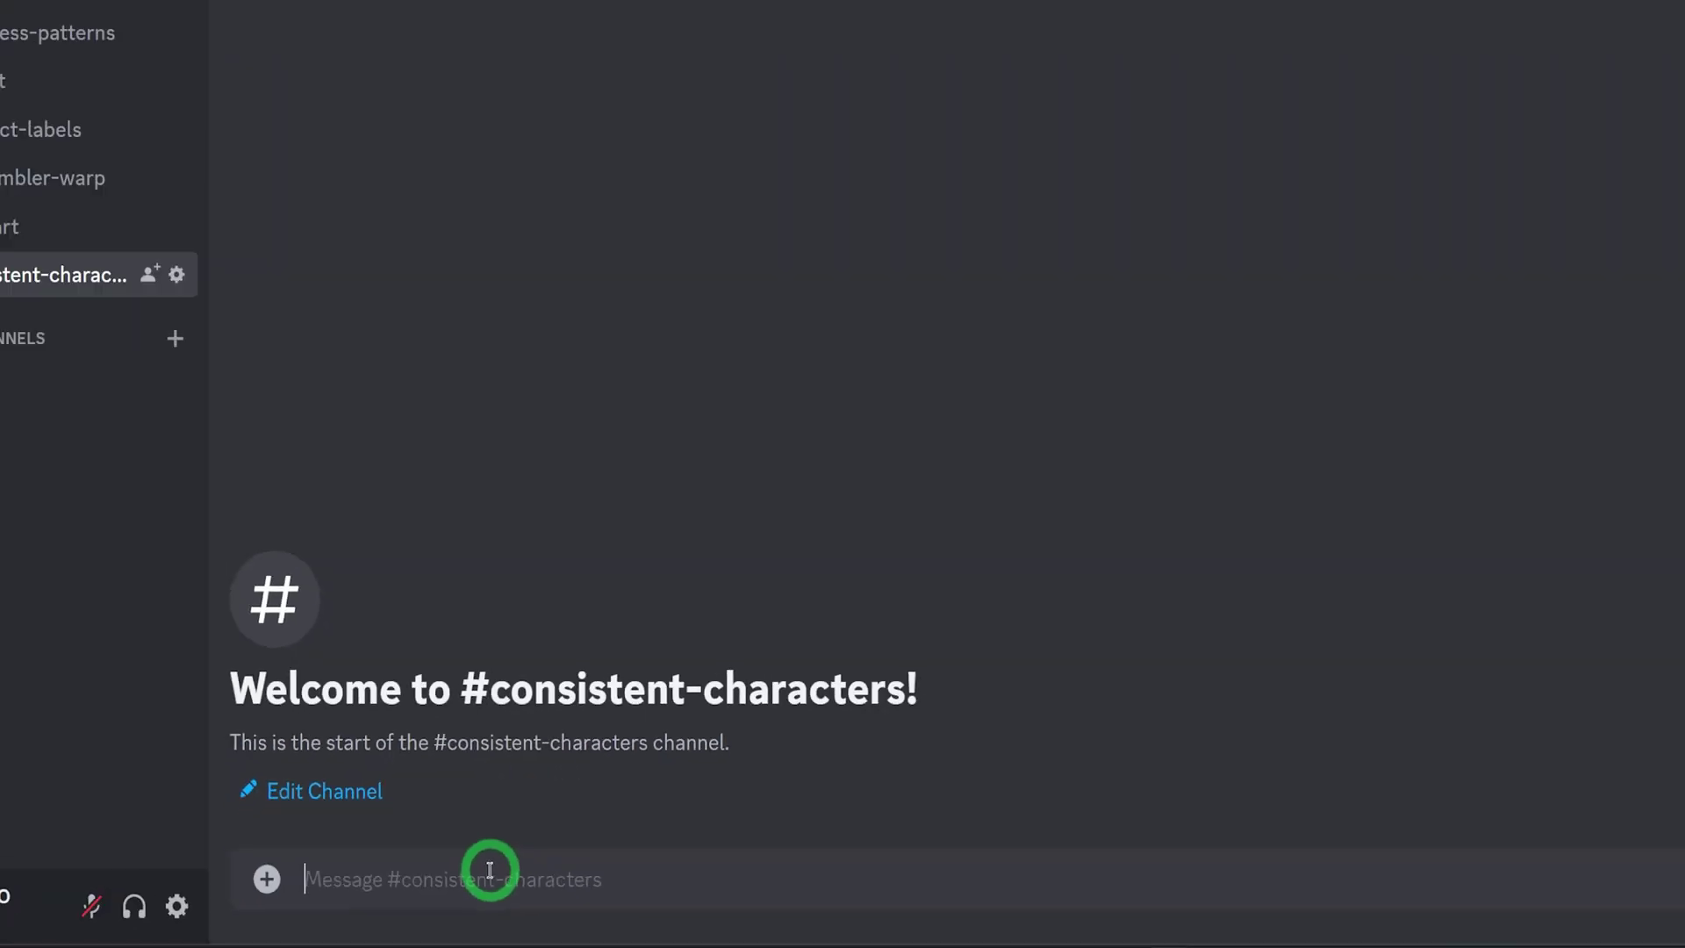
type("/")
left_click(437, 330)
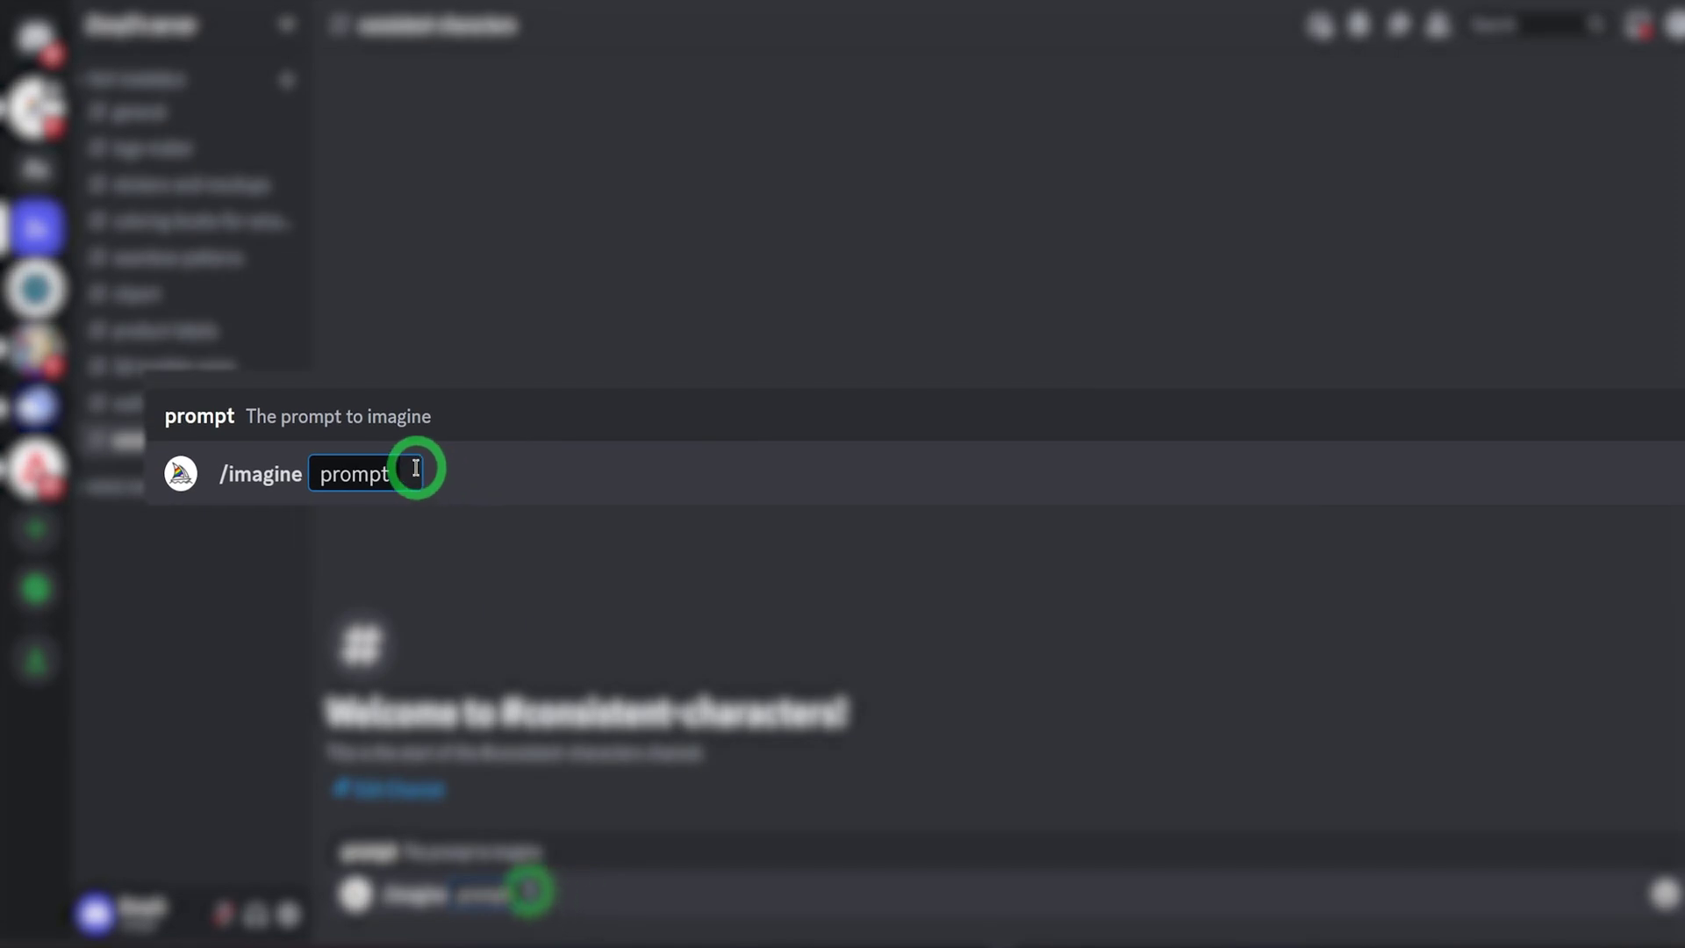
type("A cute girl with afro curly hair, multiply poses and expressions, different angles, character sheet, in the style of children's book illustration, isolated on white background --ar 16:9")
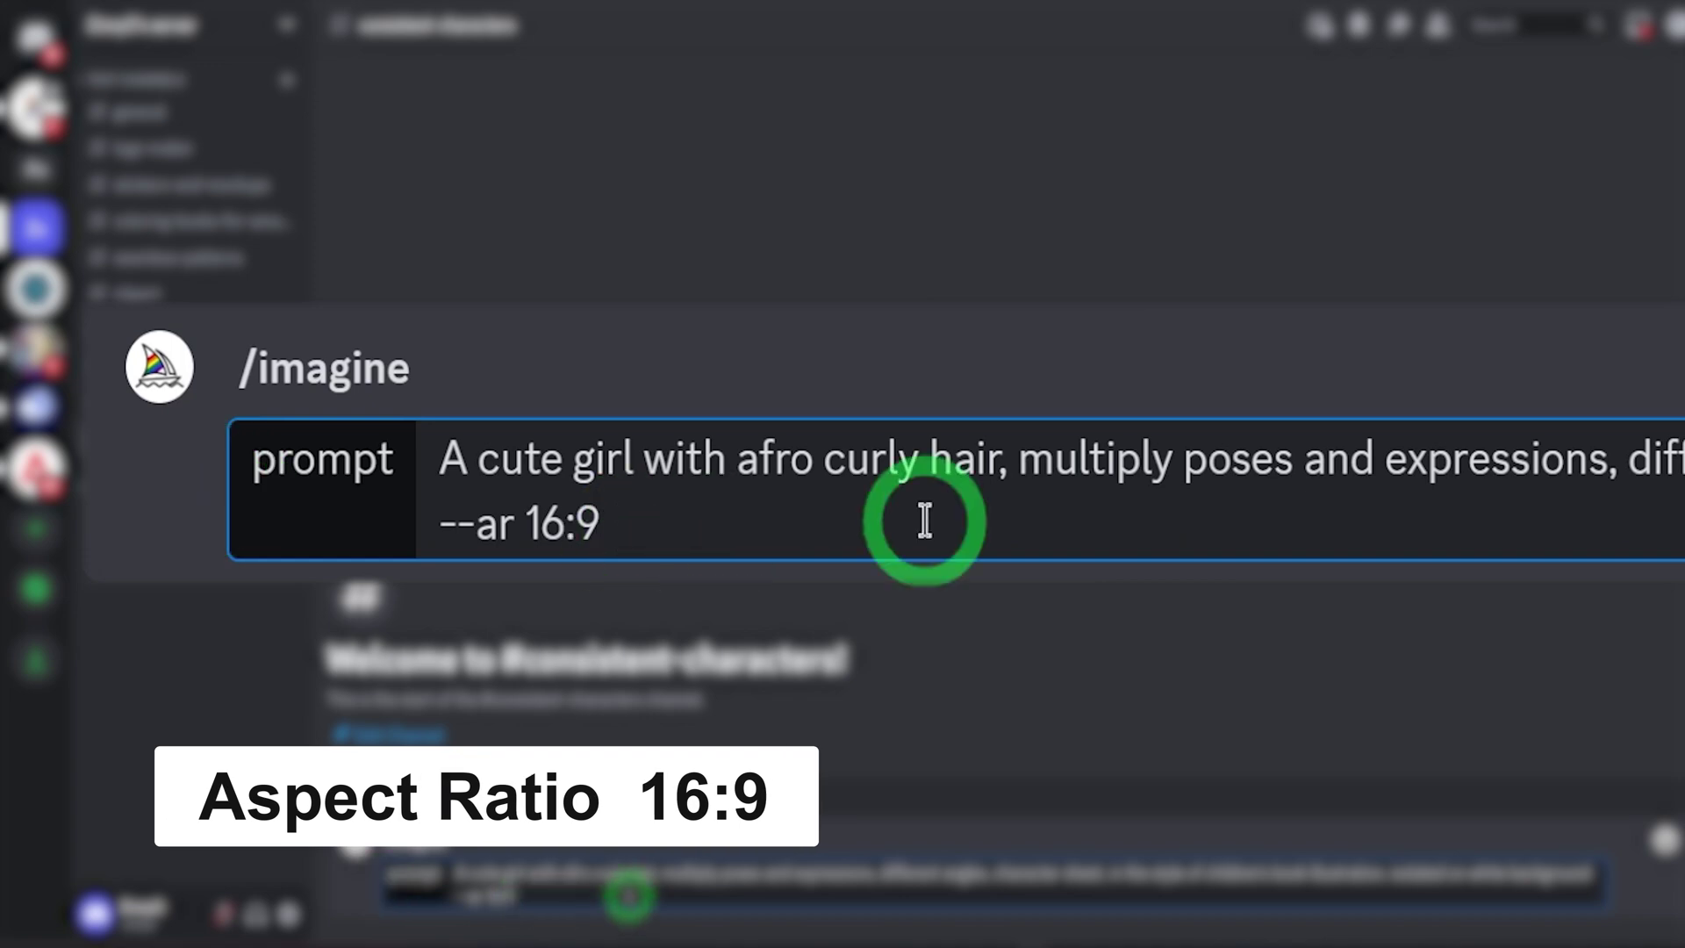
key("Return")
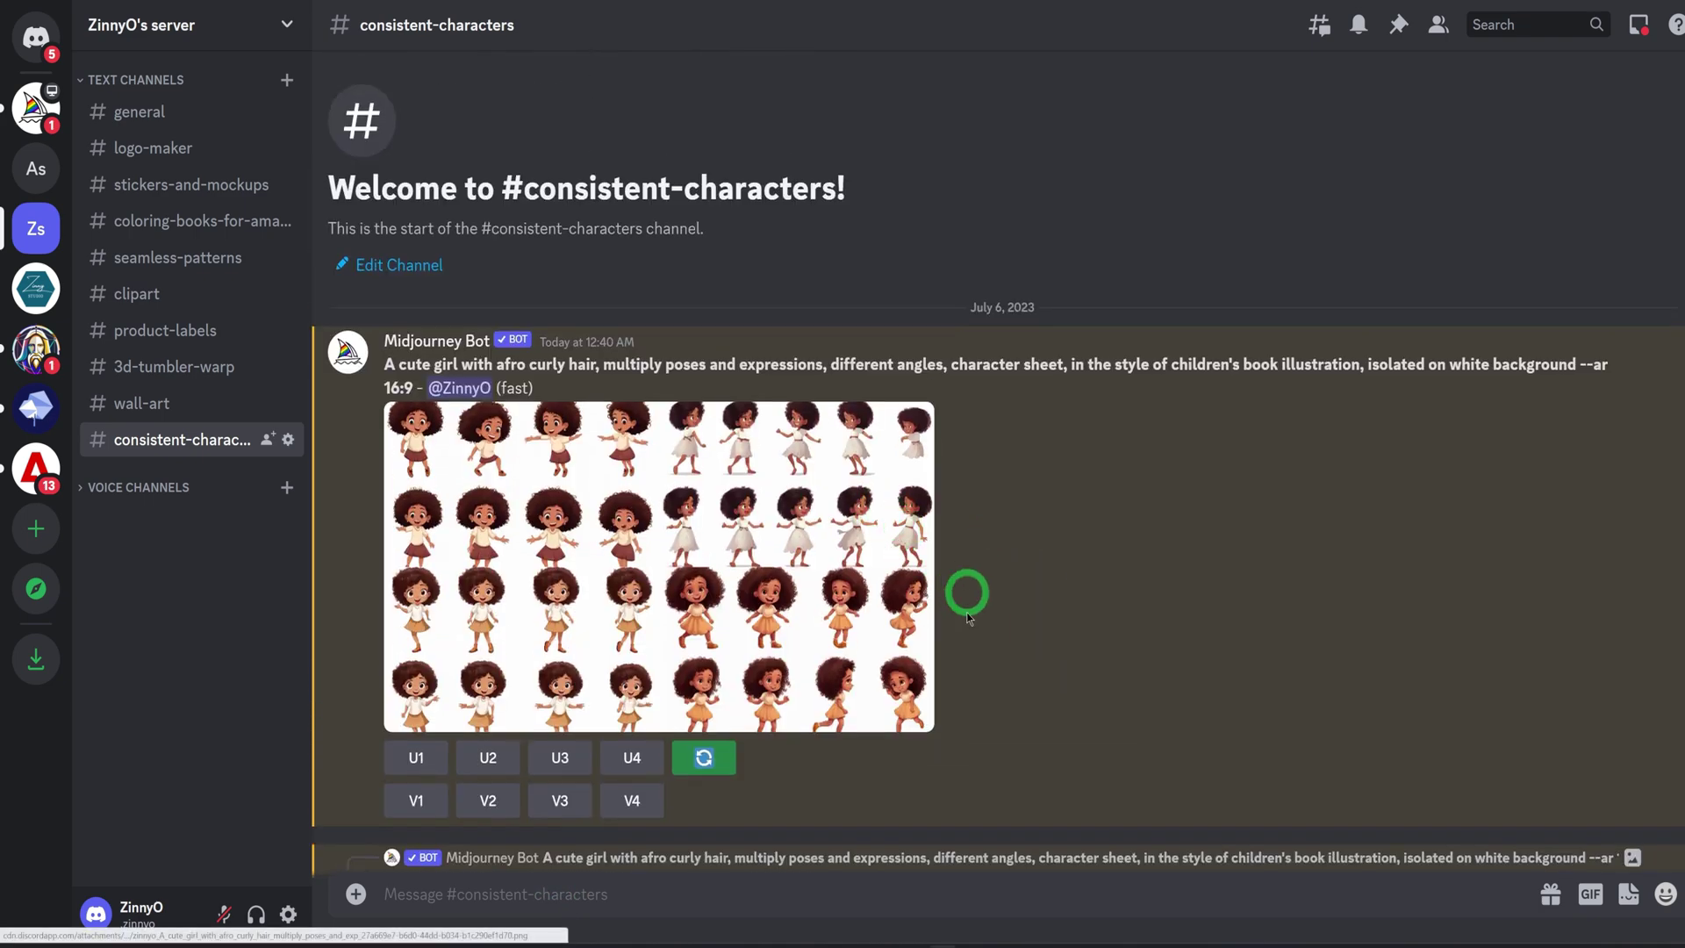
Enlarge the first and second generated character sheet grids in turn to examine the characters' poses and consistency
left_click(662, 565)
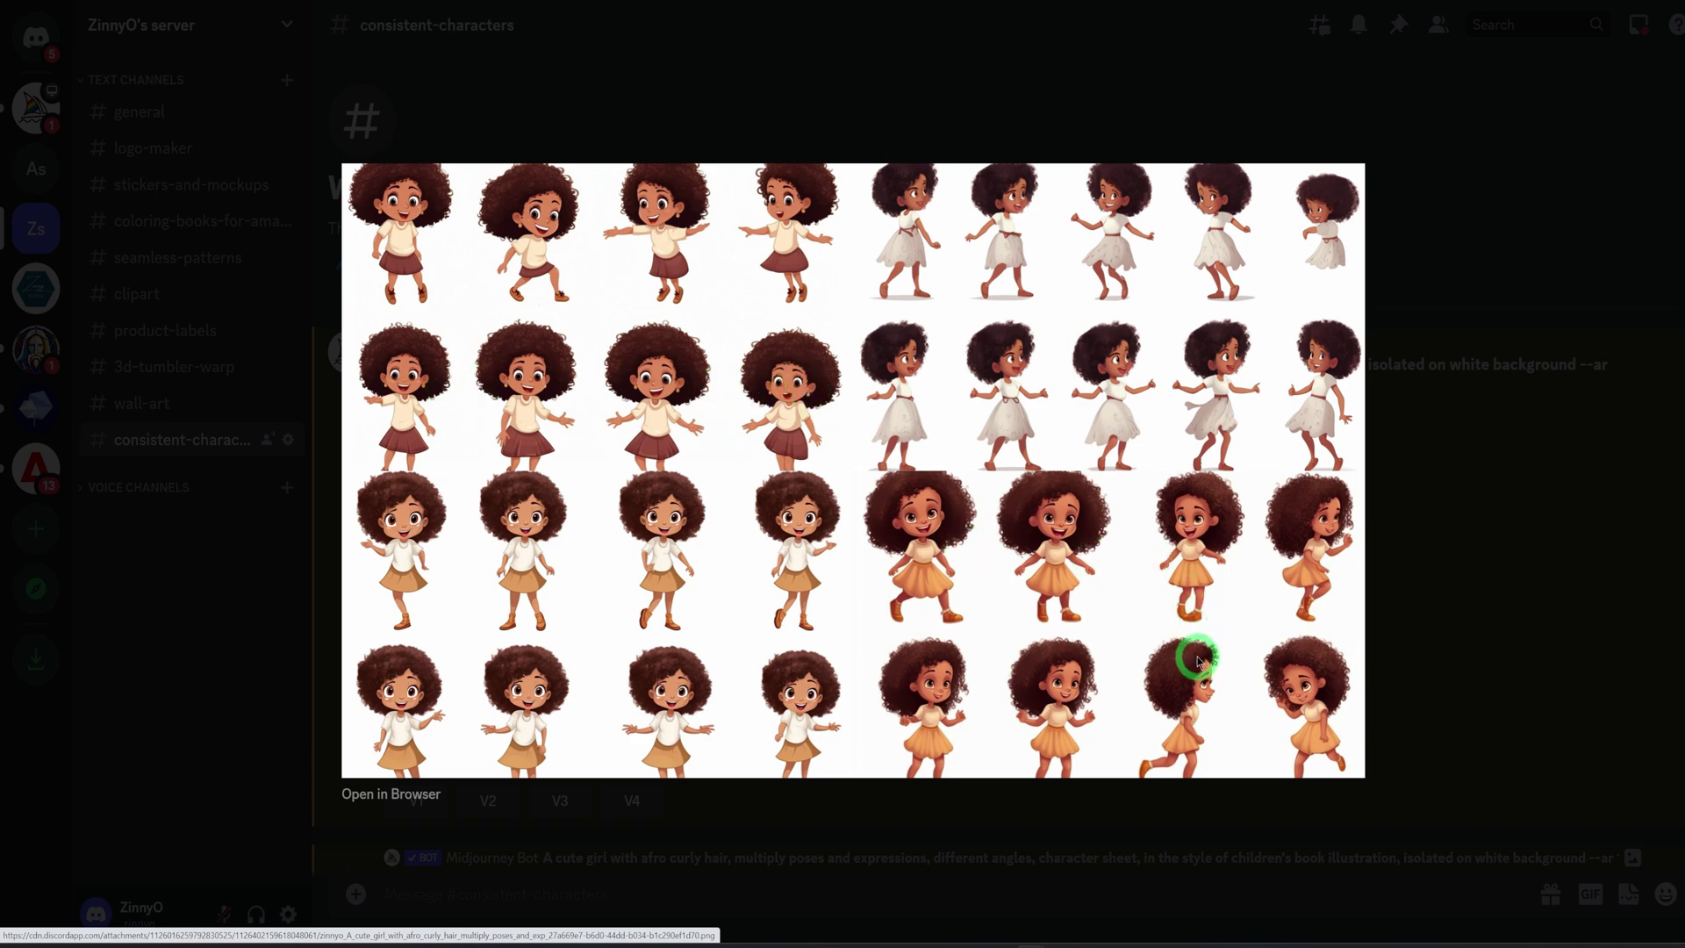
left_click(1447, 524)
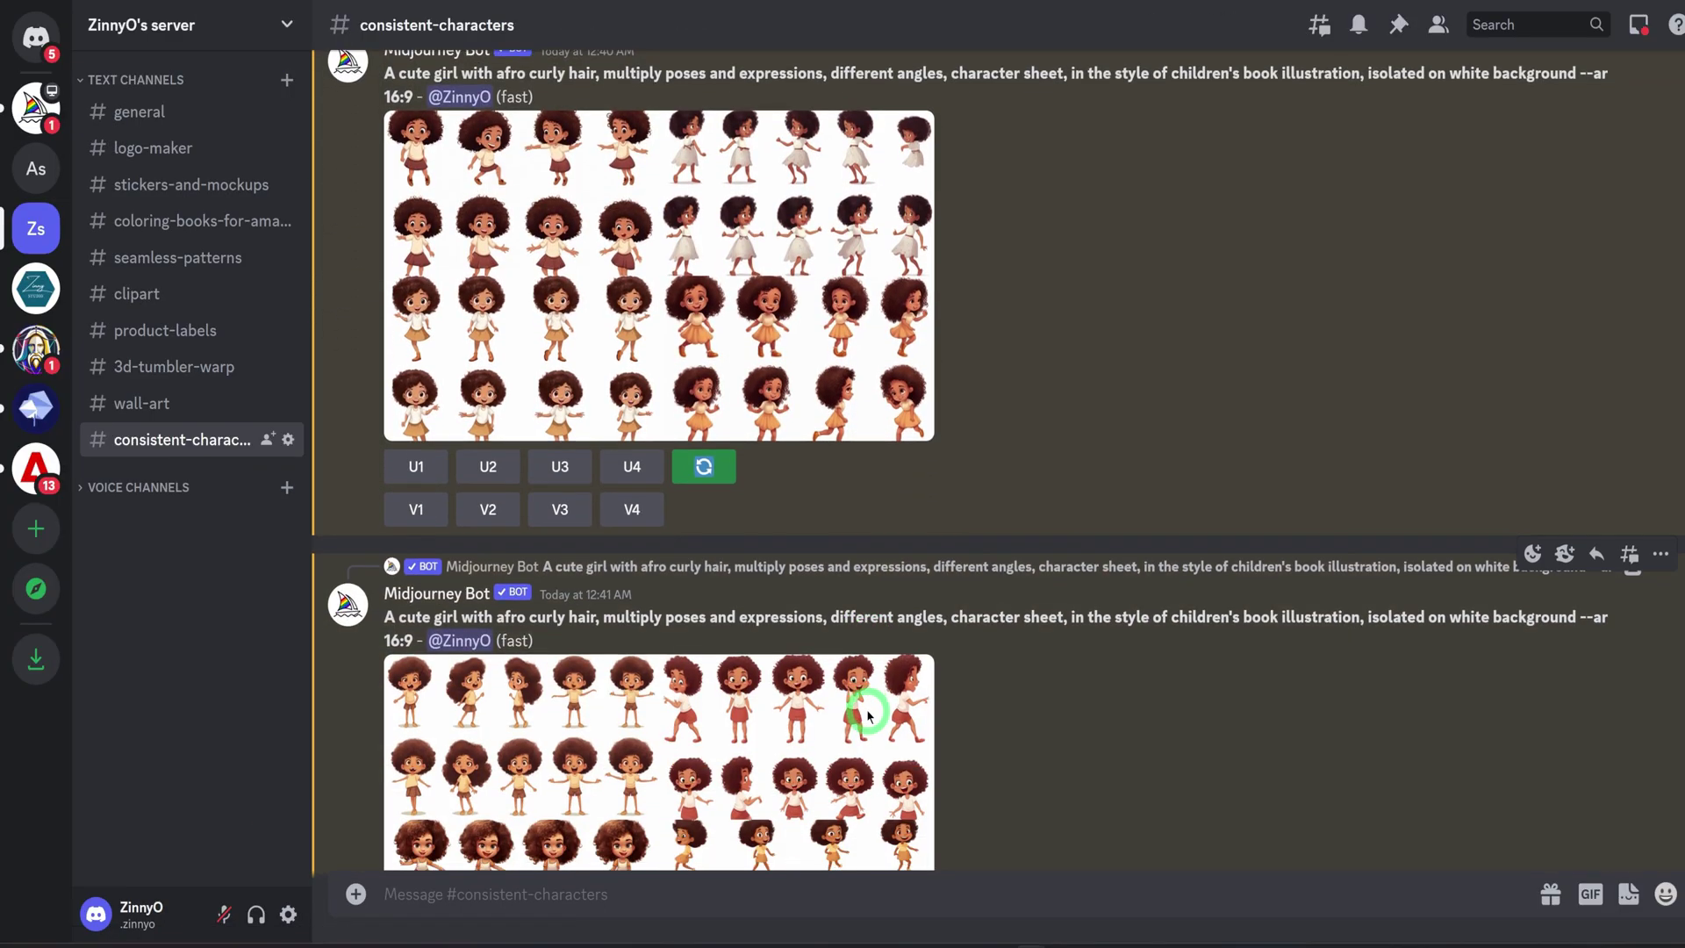
scroll(867, 715, "down", 3)
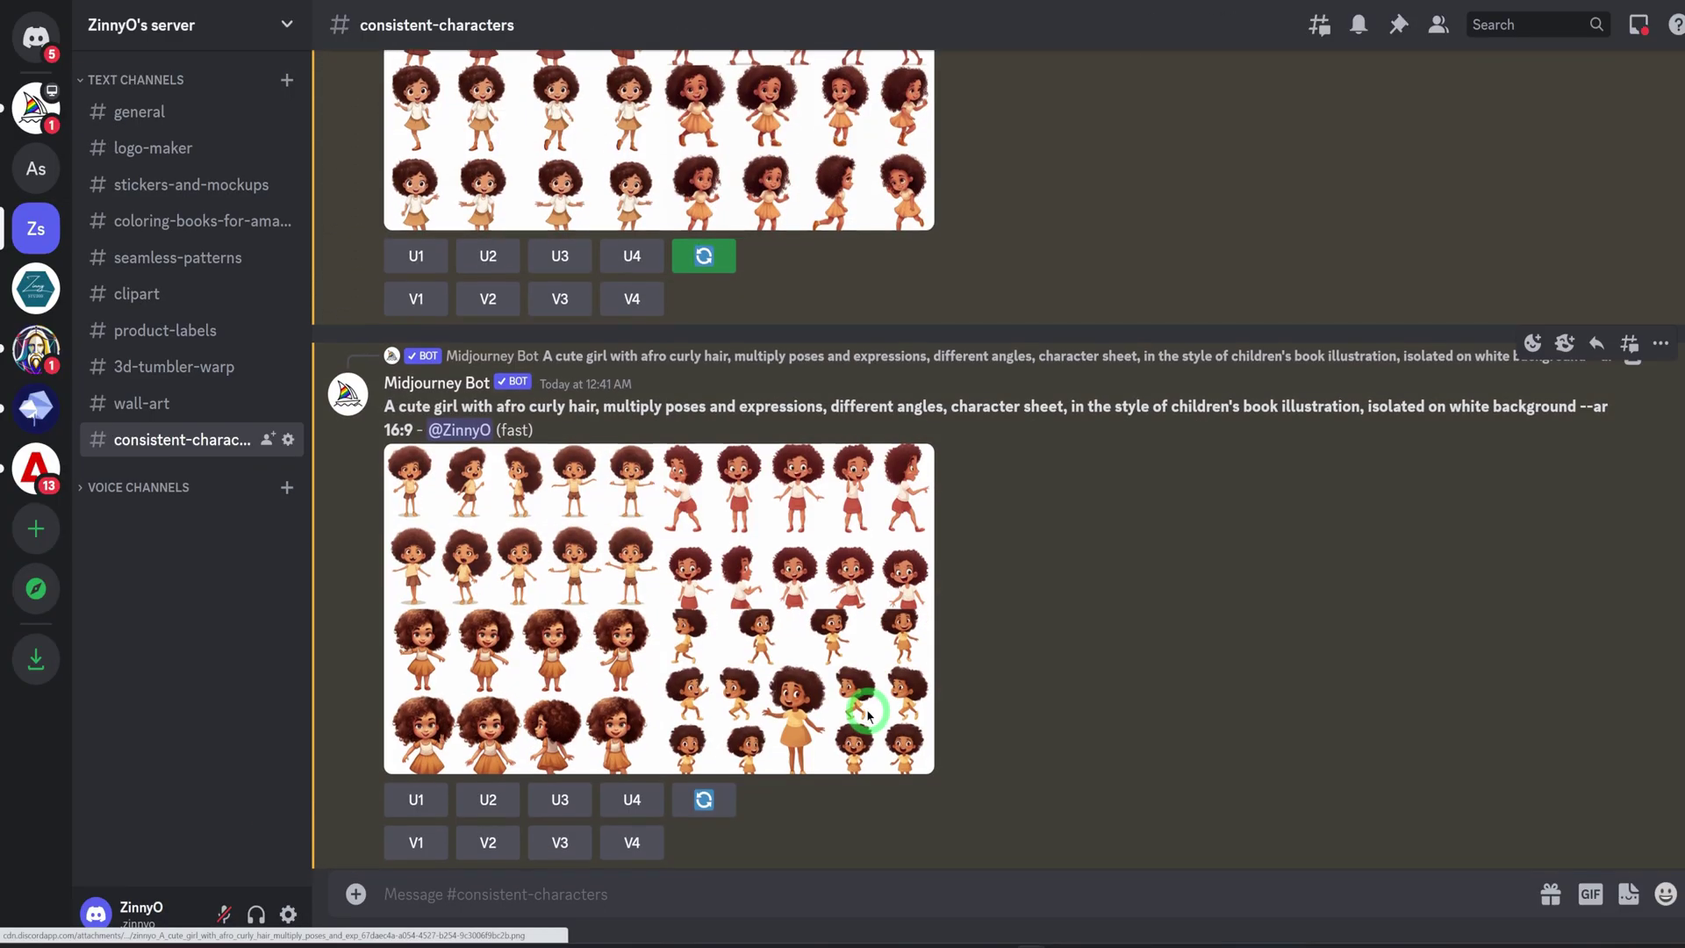
left_click(596, 664)
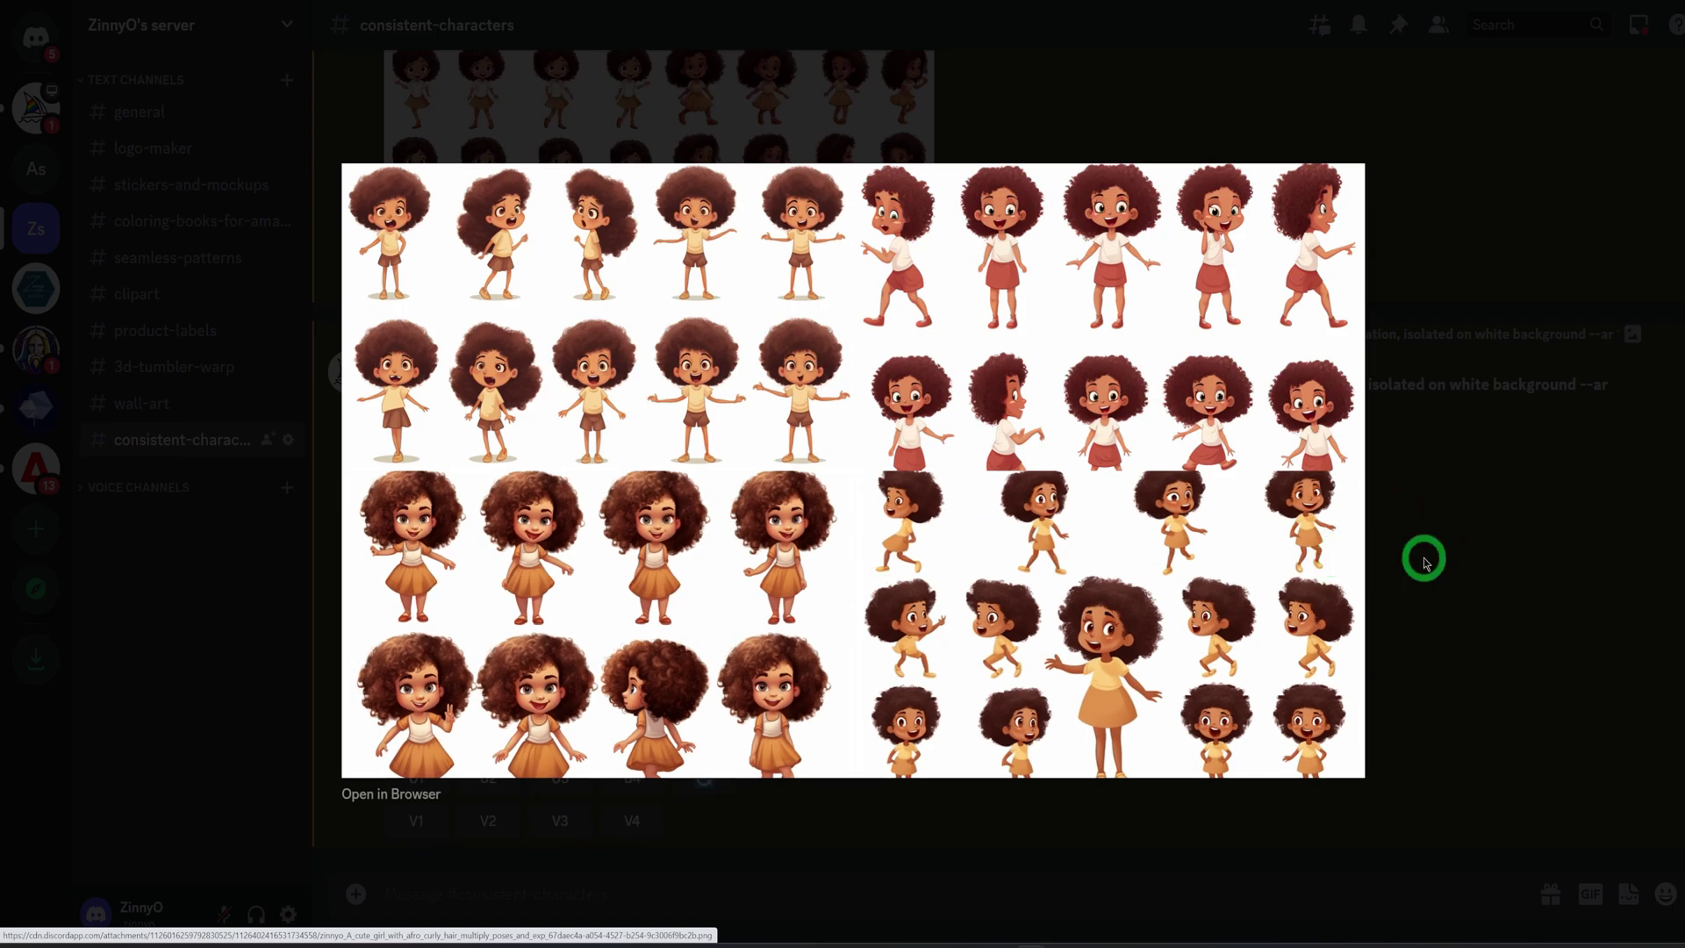
left_click(1424, 562)
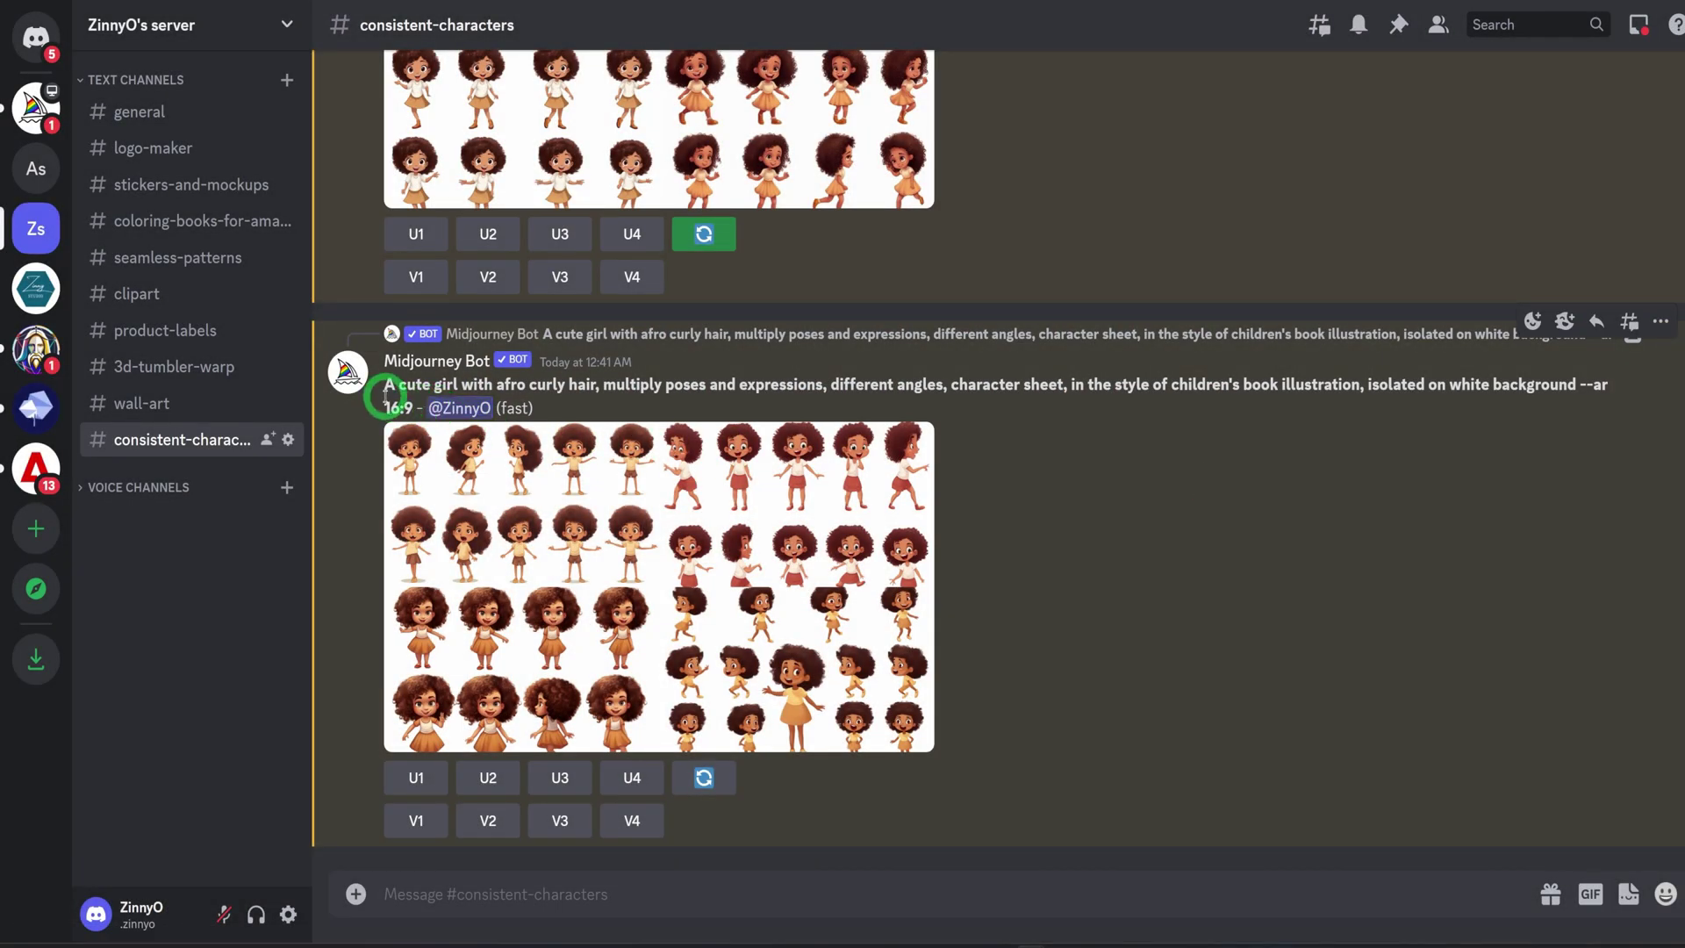
Highlight the prompt's character description, poses and angles, and character sheet wording above the second grid for review
left_click_drag(386, 391, 595, 385)
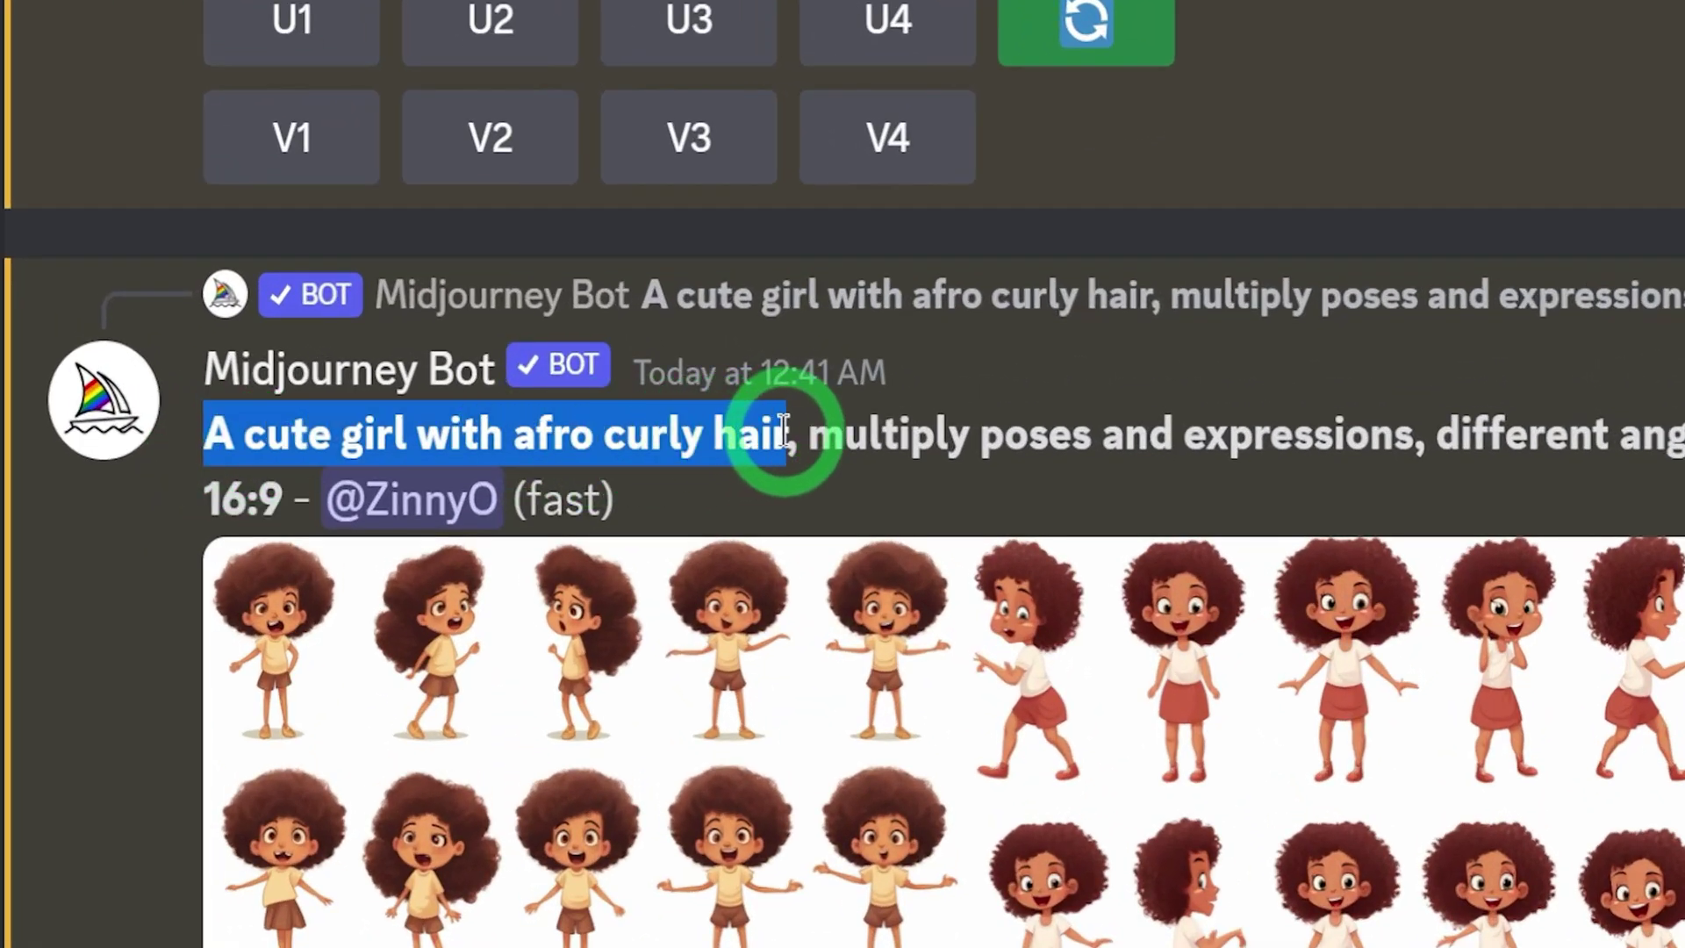
left_click_drag(783, 427, 1680, 457)
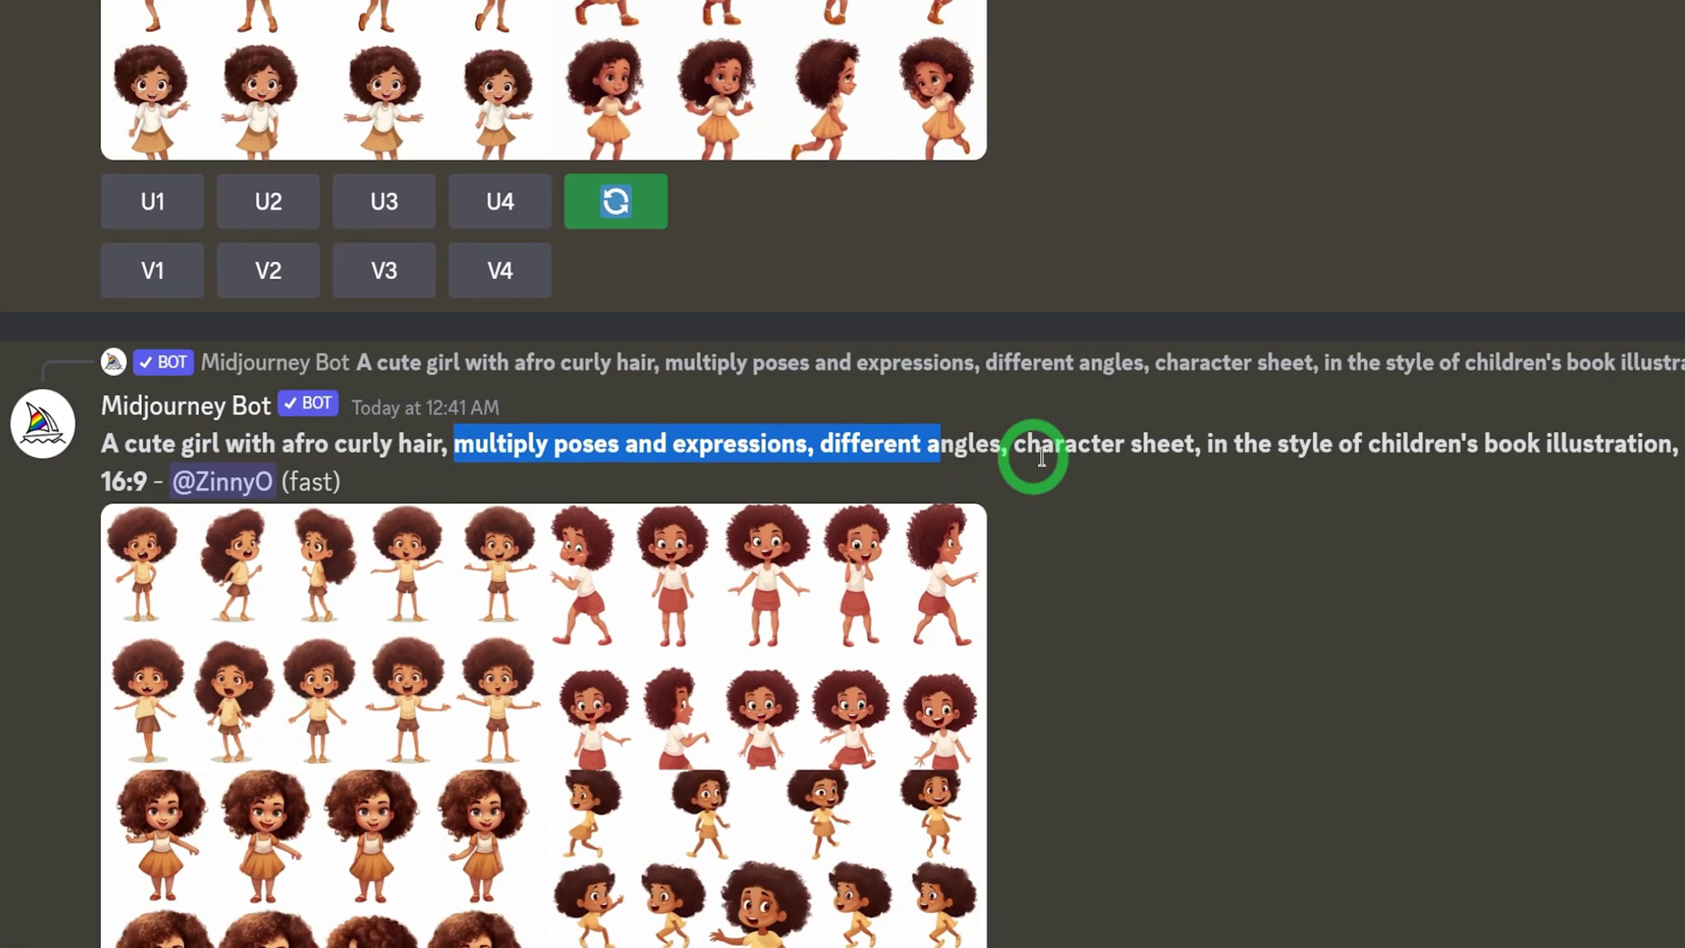
left_click_drag(1042, 456, 1262, 477)
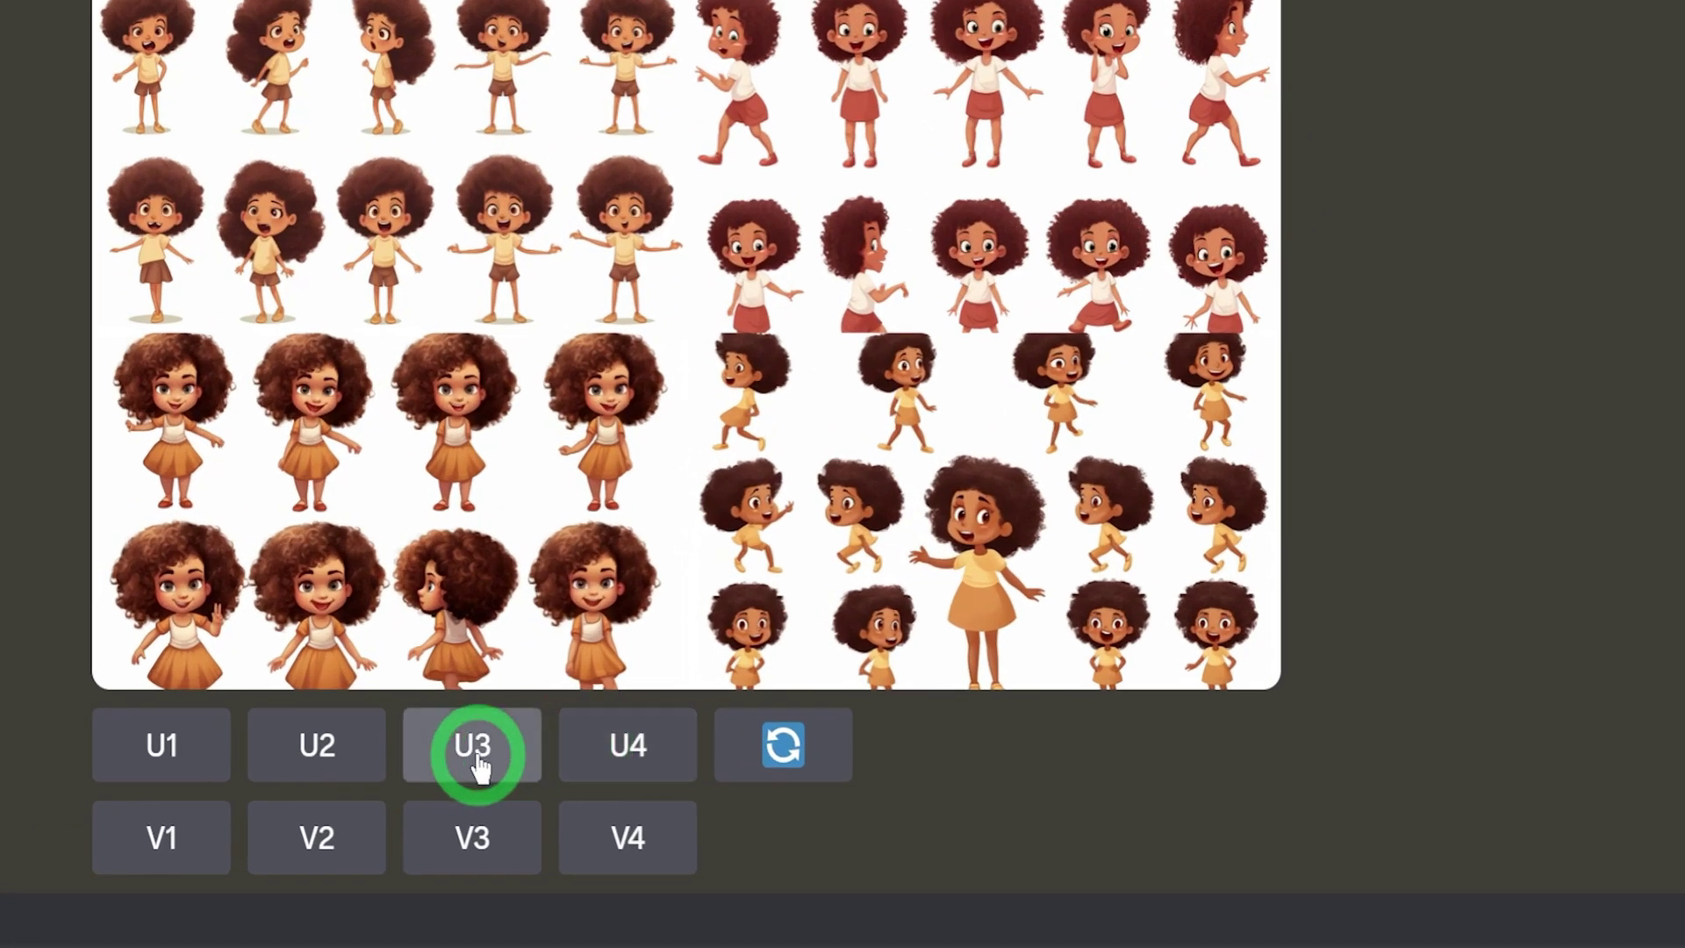
Upscale the third image of the second character grid and view the result enlarged
left_click(477, 762)
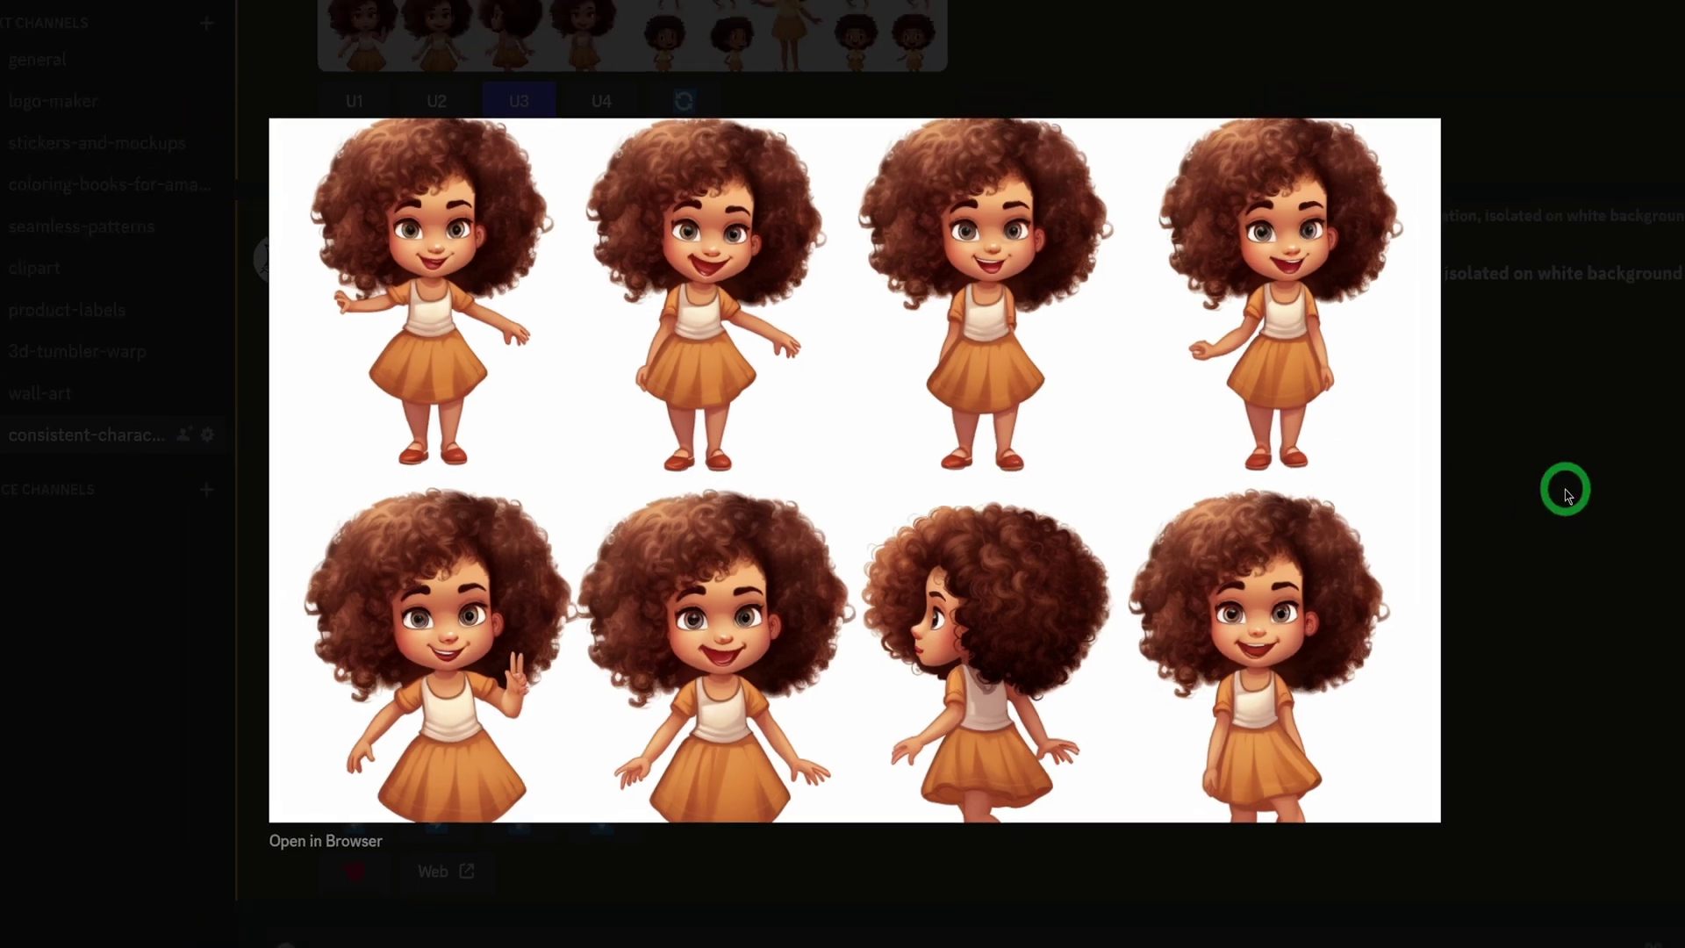
left_click(1492, 484)
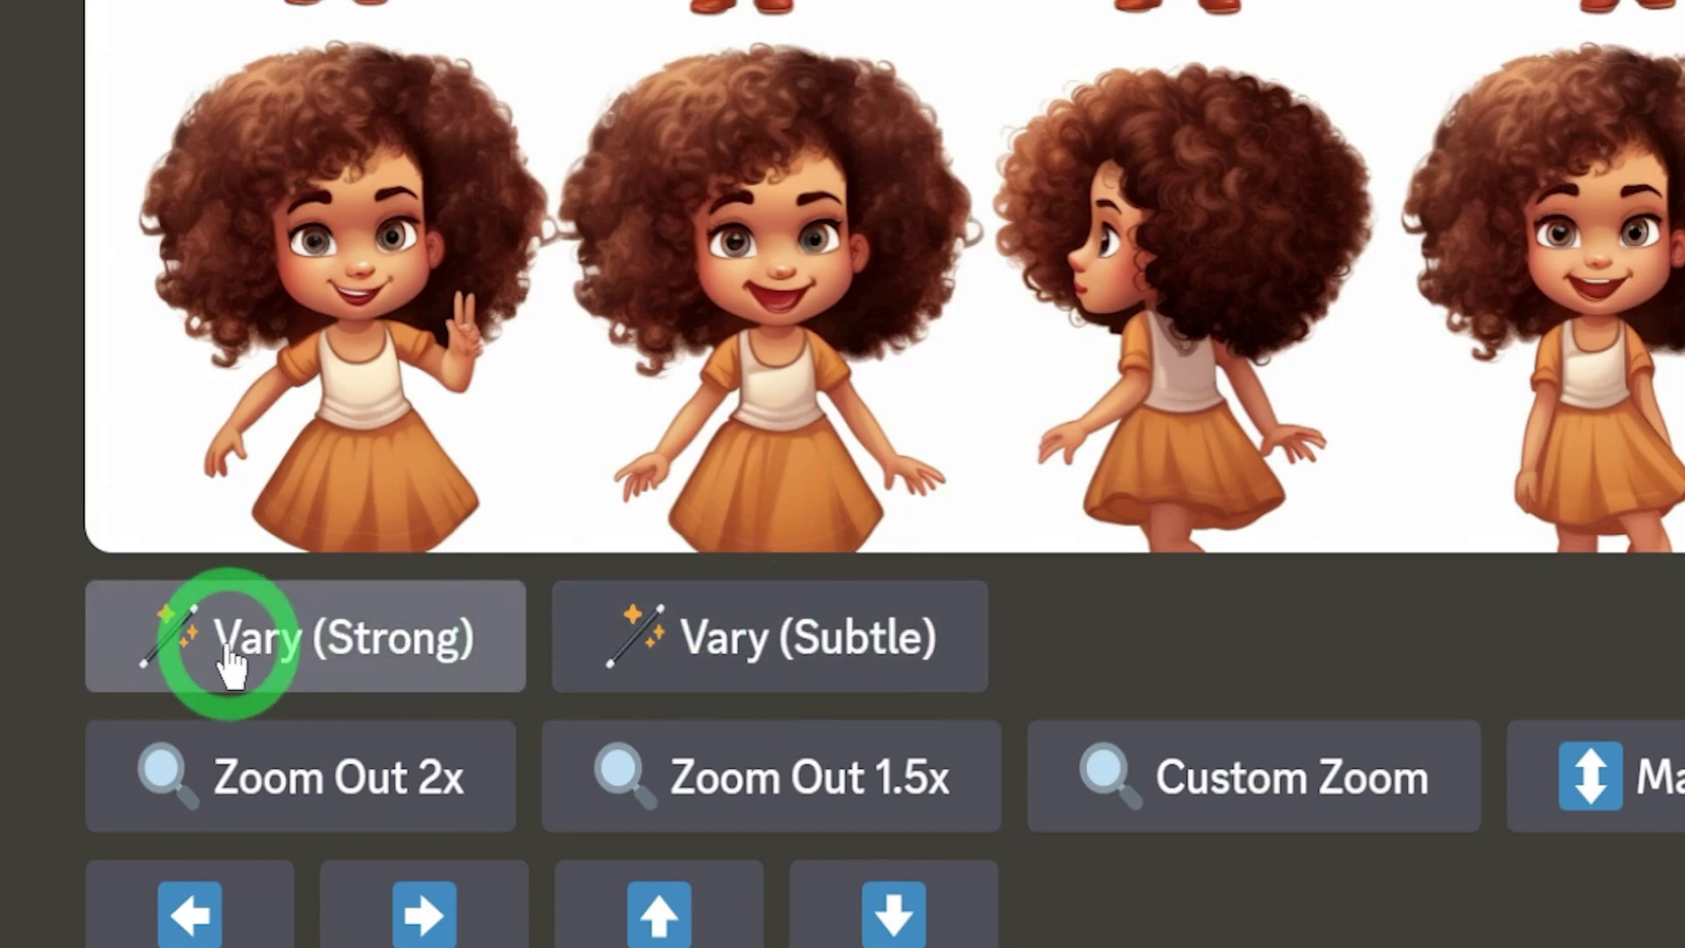
Request both Strong and Subtle variations of the upscaled character sheet, keeping the original prompt for each
left_click(267, 648)
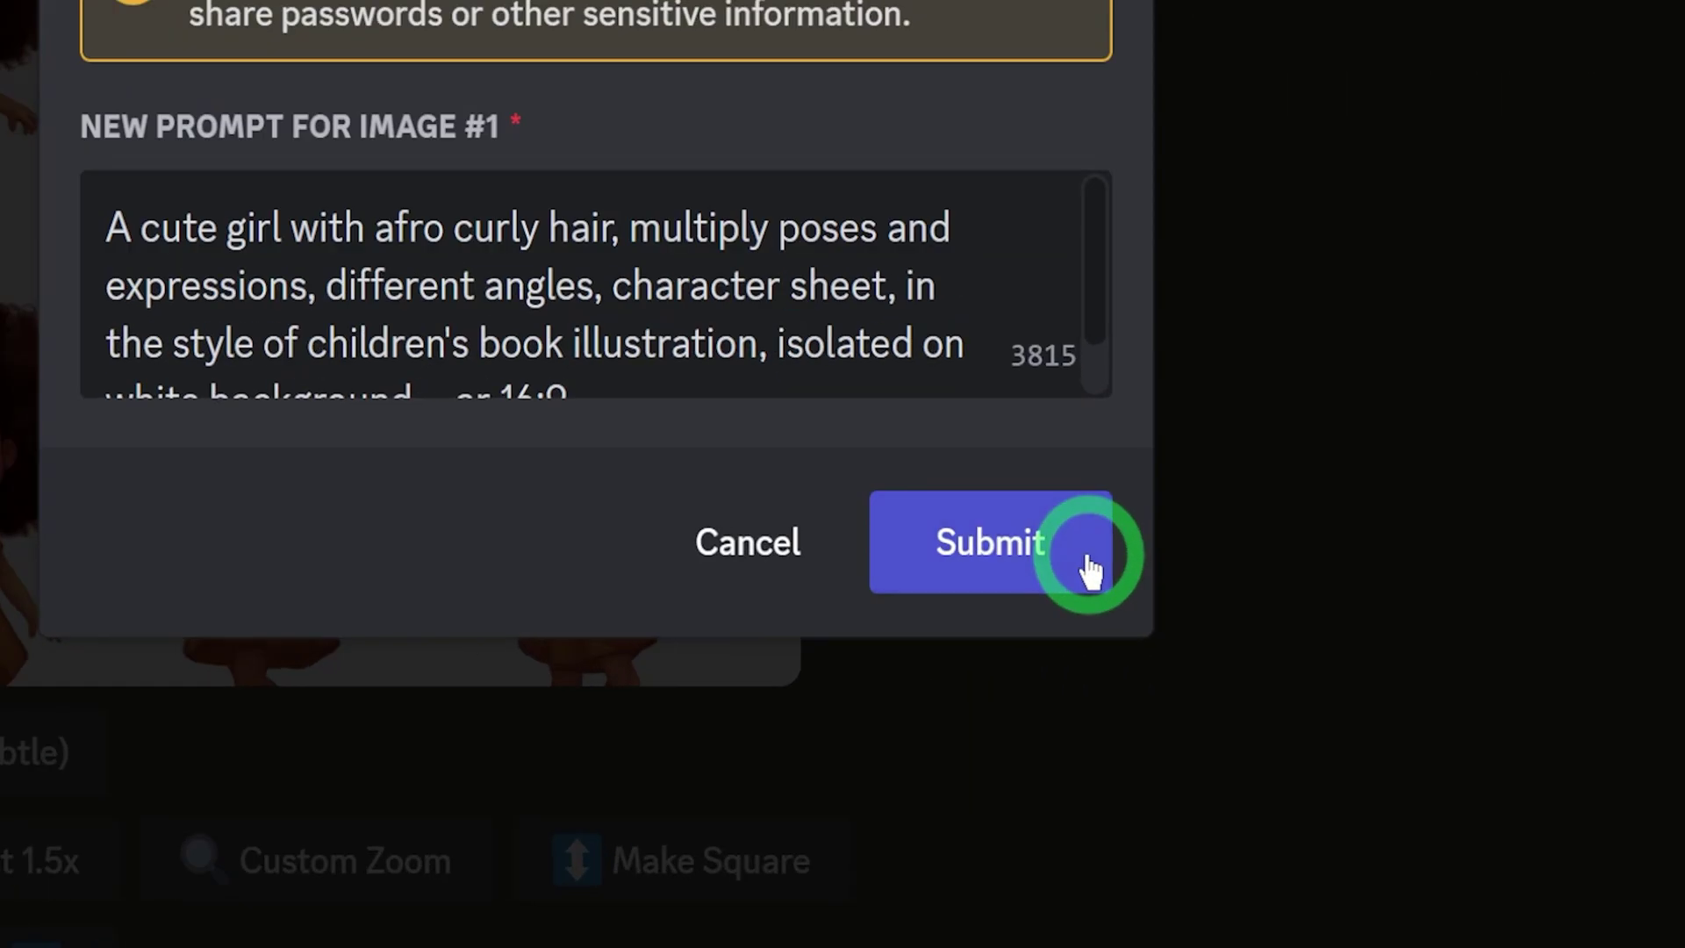
left_click(1084, 715)
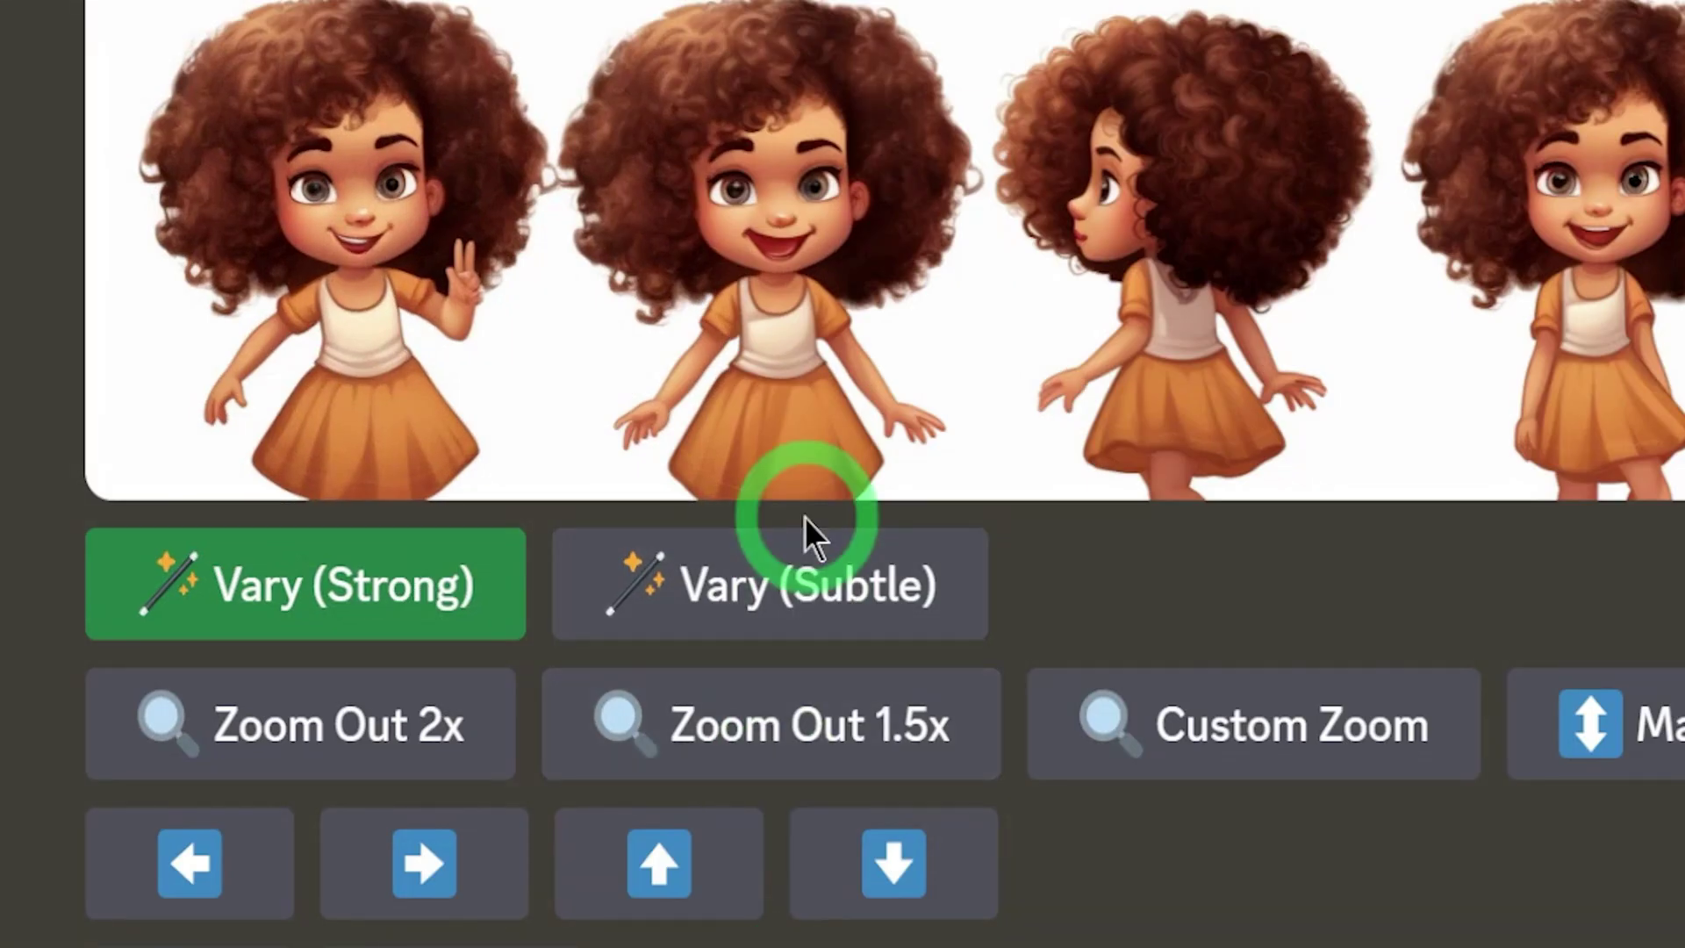
left_click(822, 579)
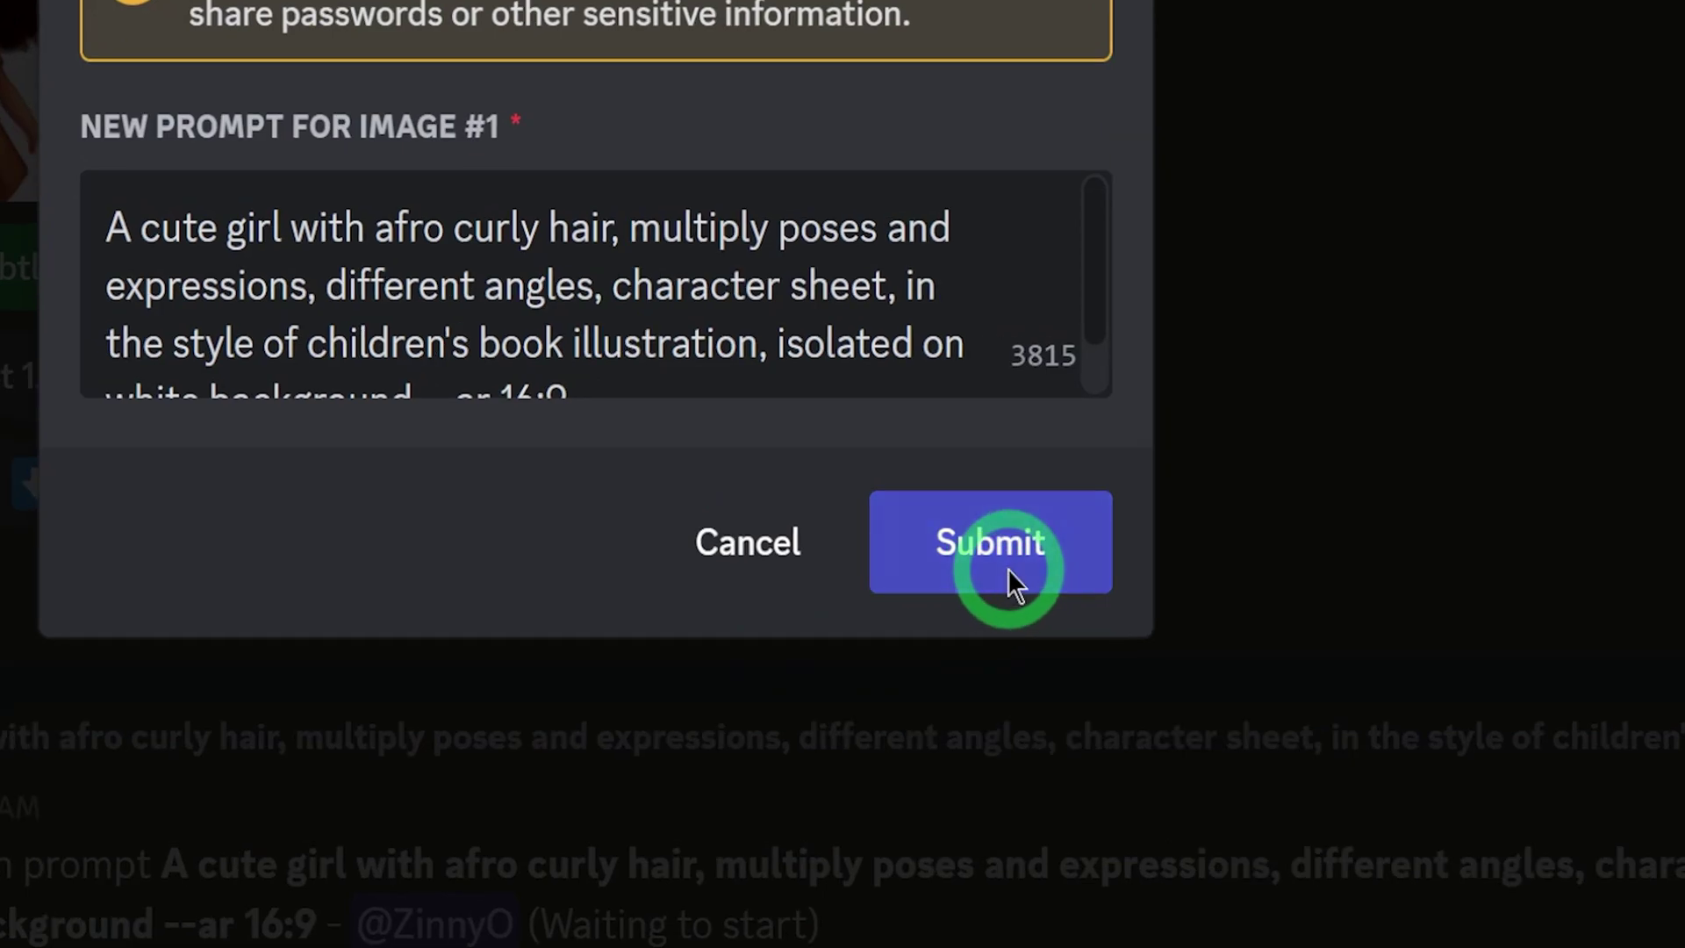
left_click(1035, 720)
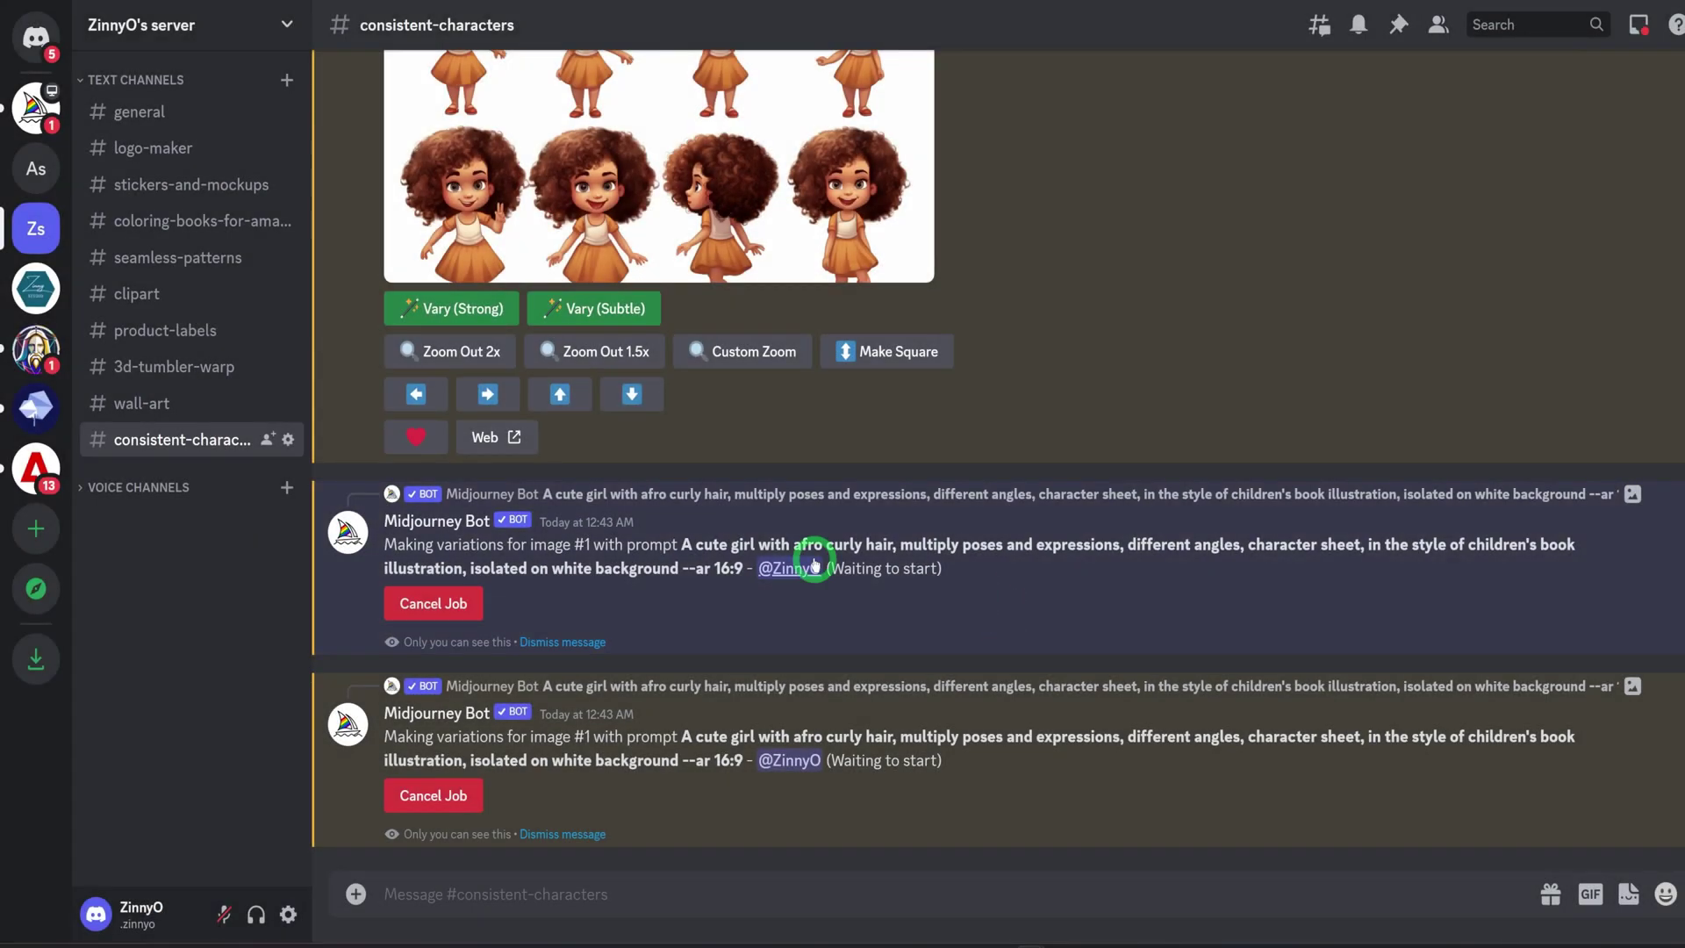
Generate a 1.5x zoomed-out version of the upscaled character sheet
scroll(809, 557, "up", 2)
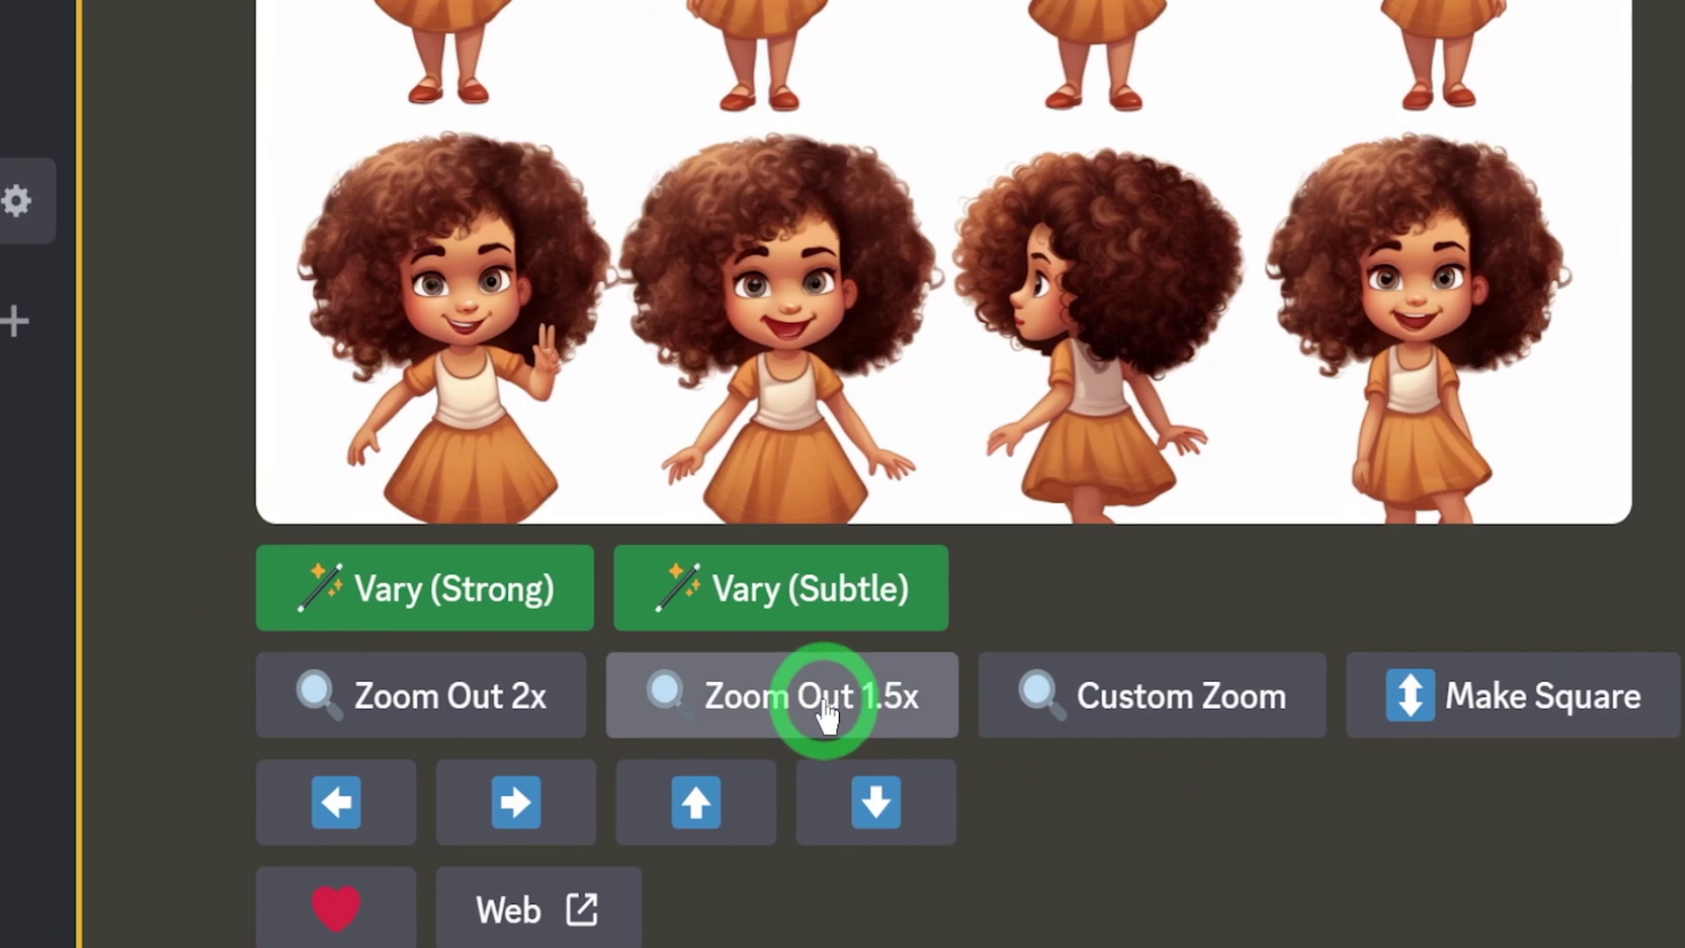
left_click(825, 713)
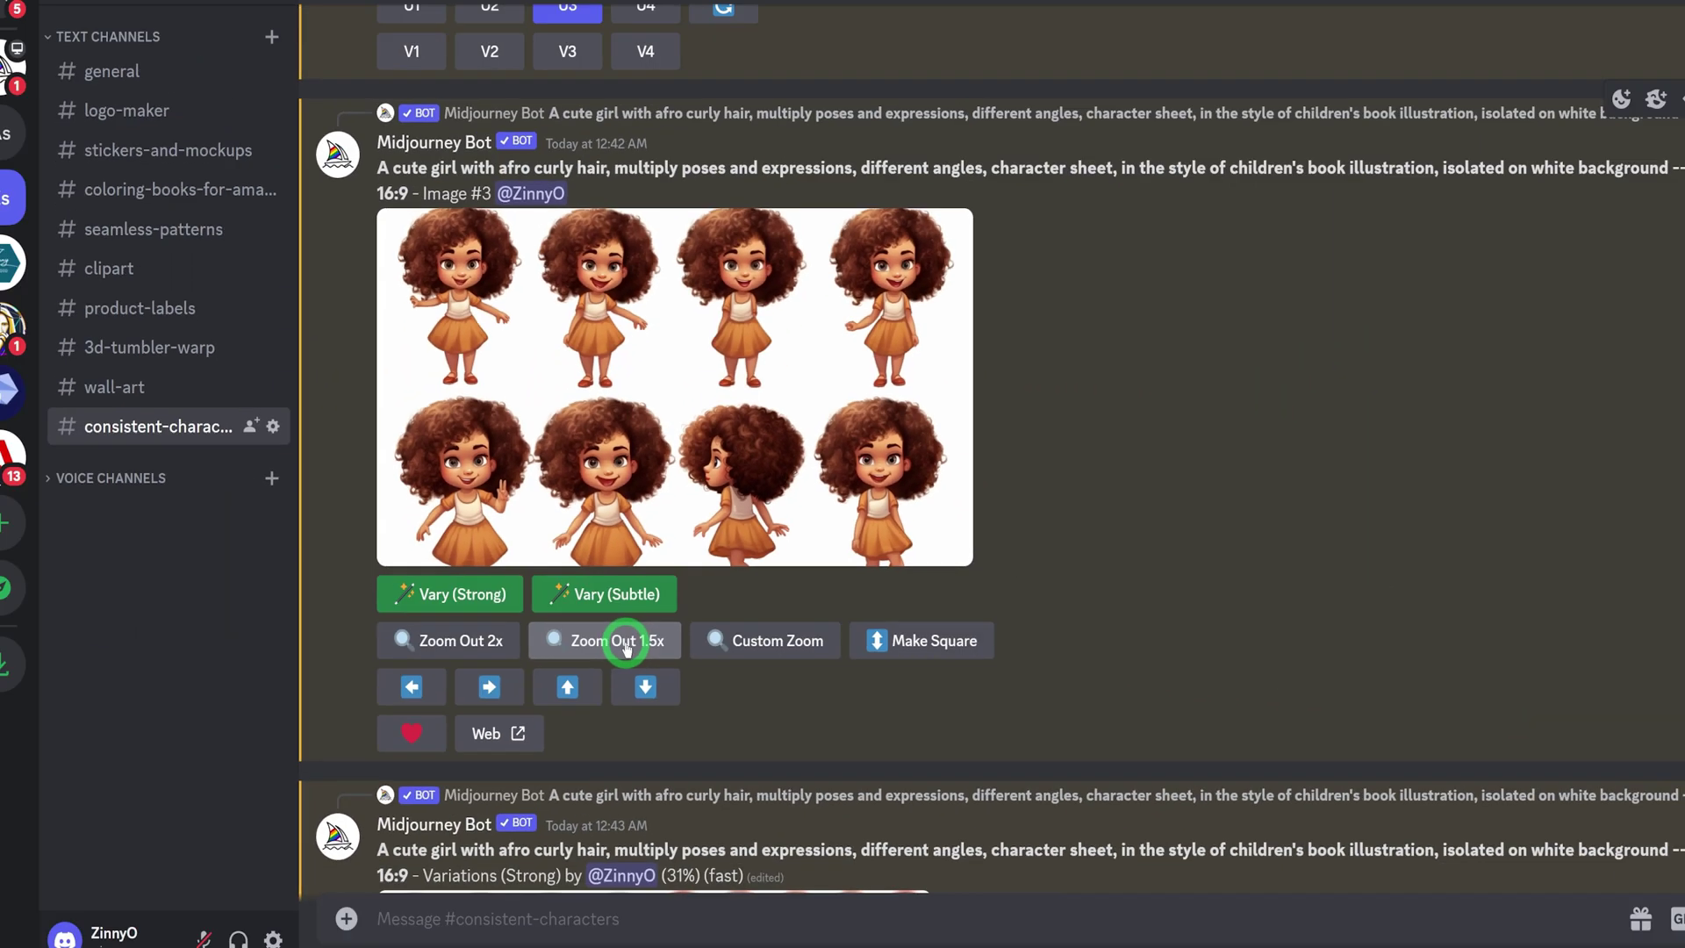
scroll(935, 627, "down", 5)
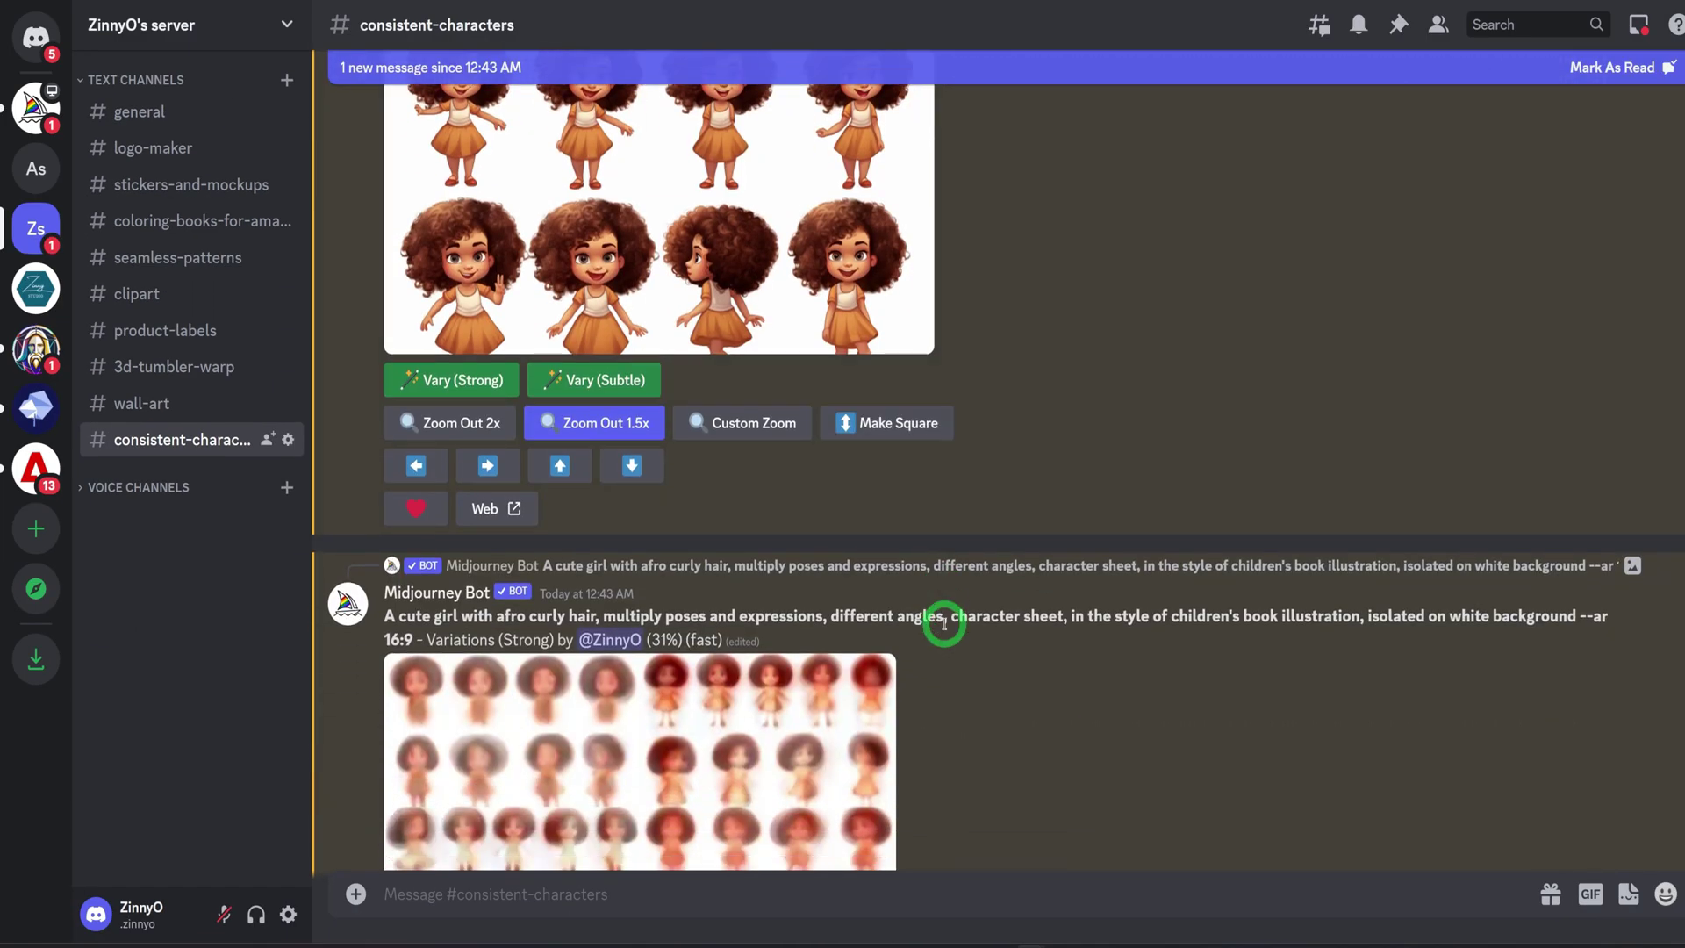
scroll(895, 606, "down", 5)
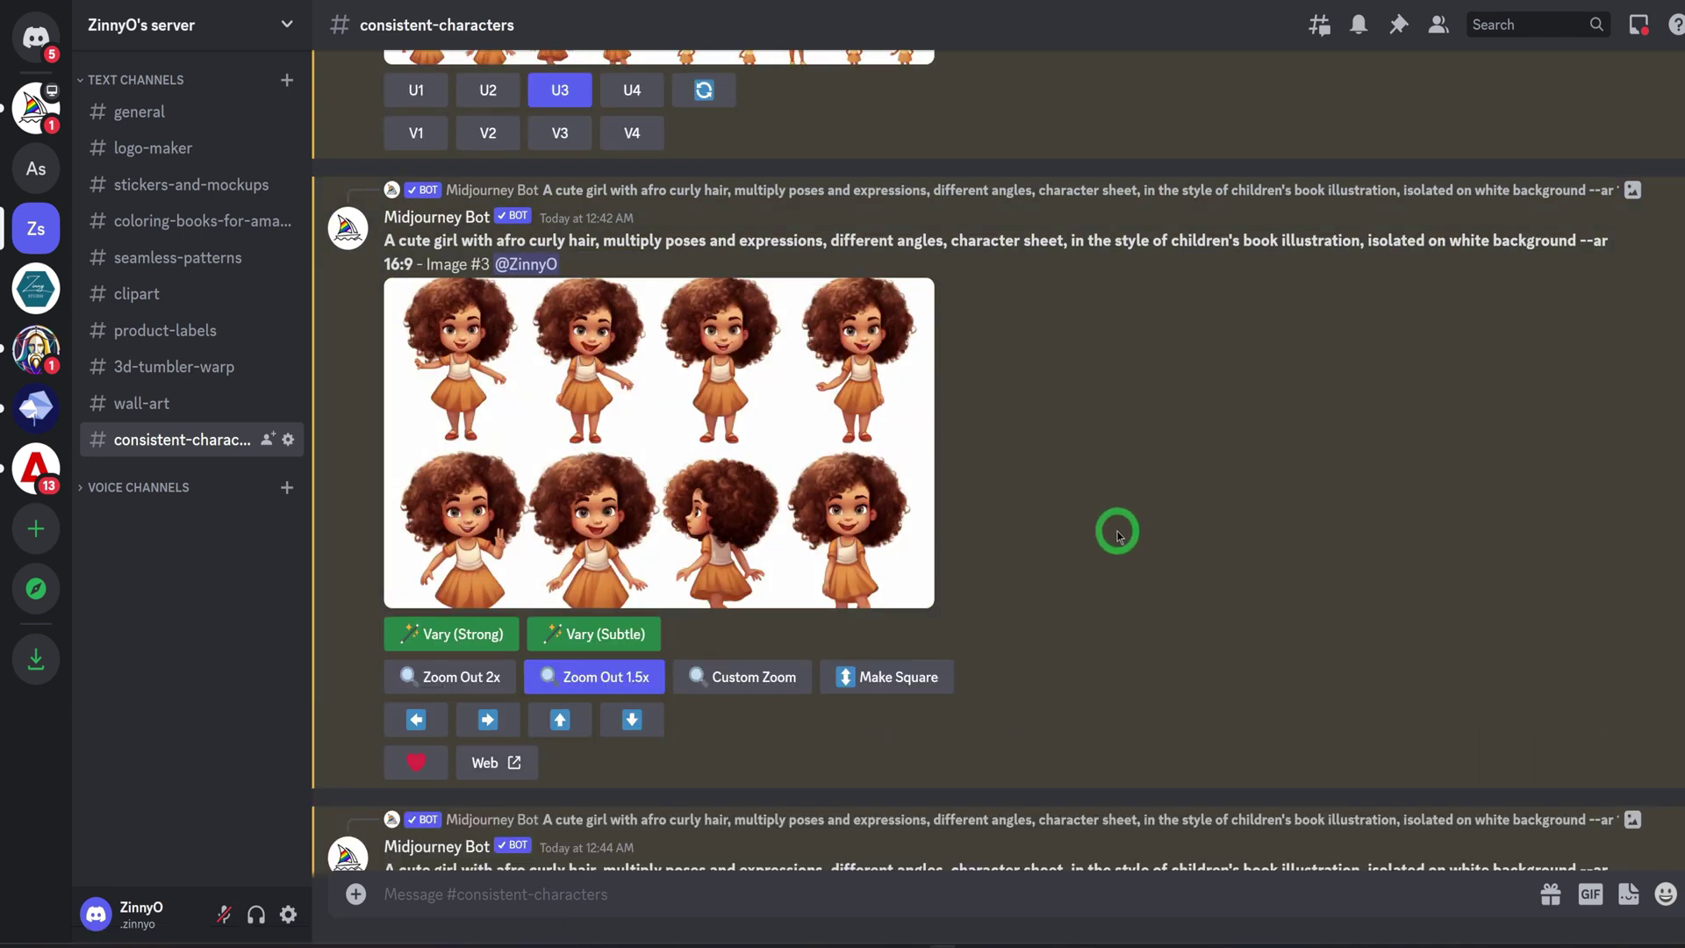
Enlarge the upscaled character sheet and the Subtle variations grid to compare the girl's poses, hair and outfit
left_click(508, 460)
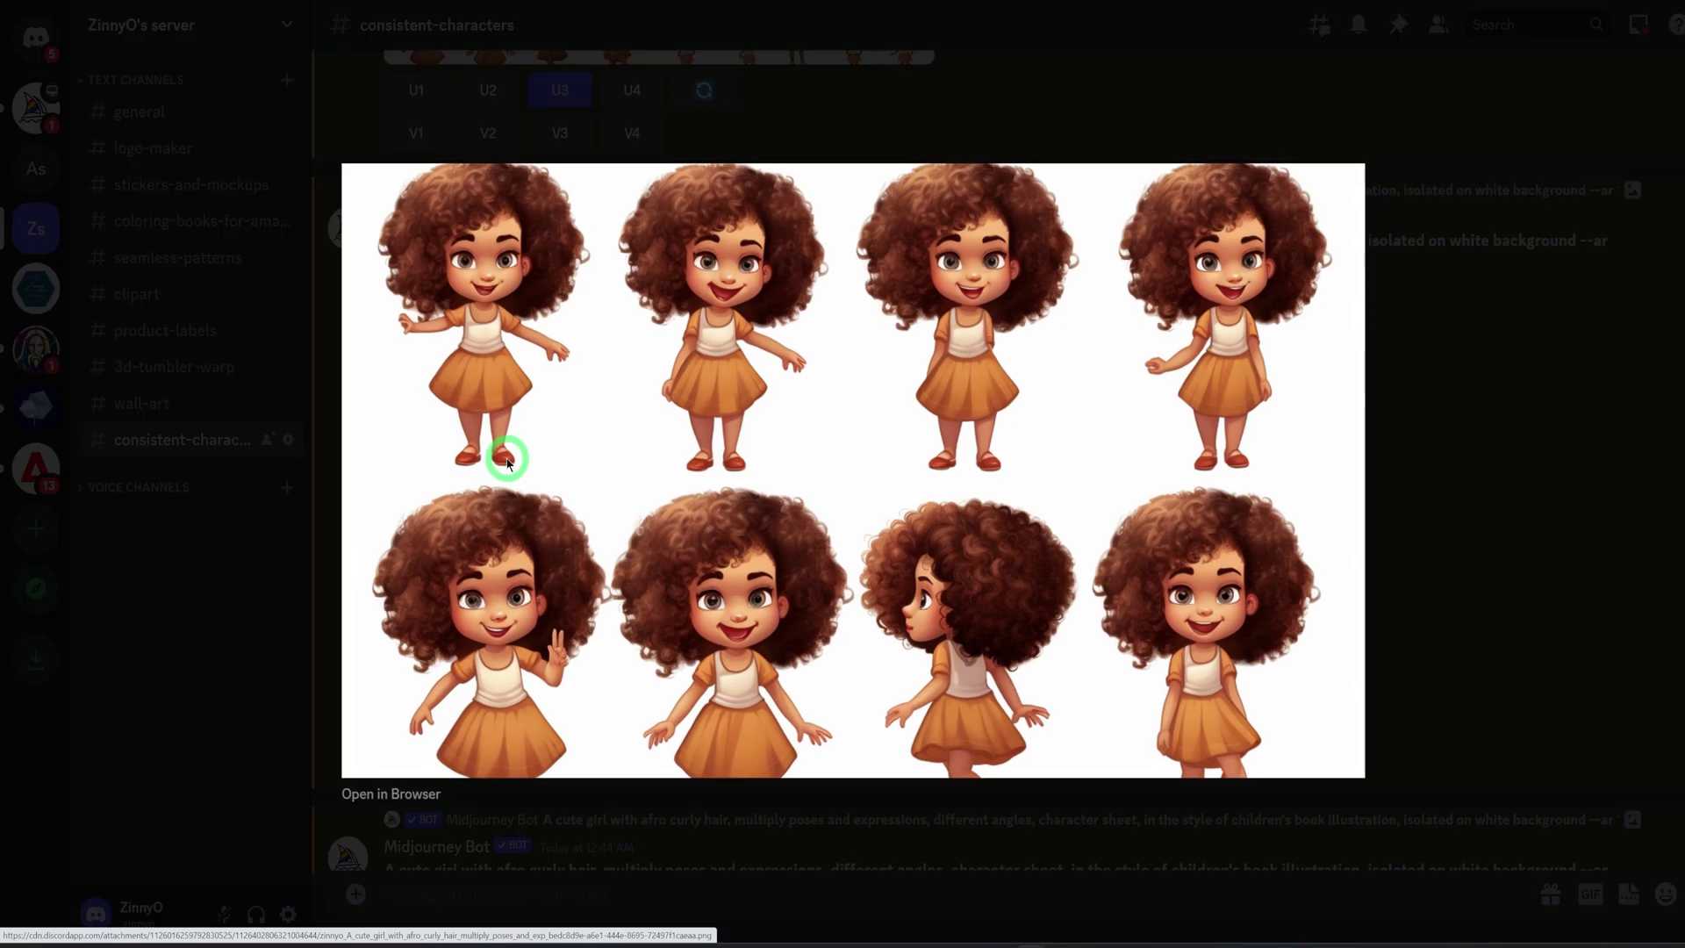
left_click(1534, 399)
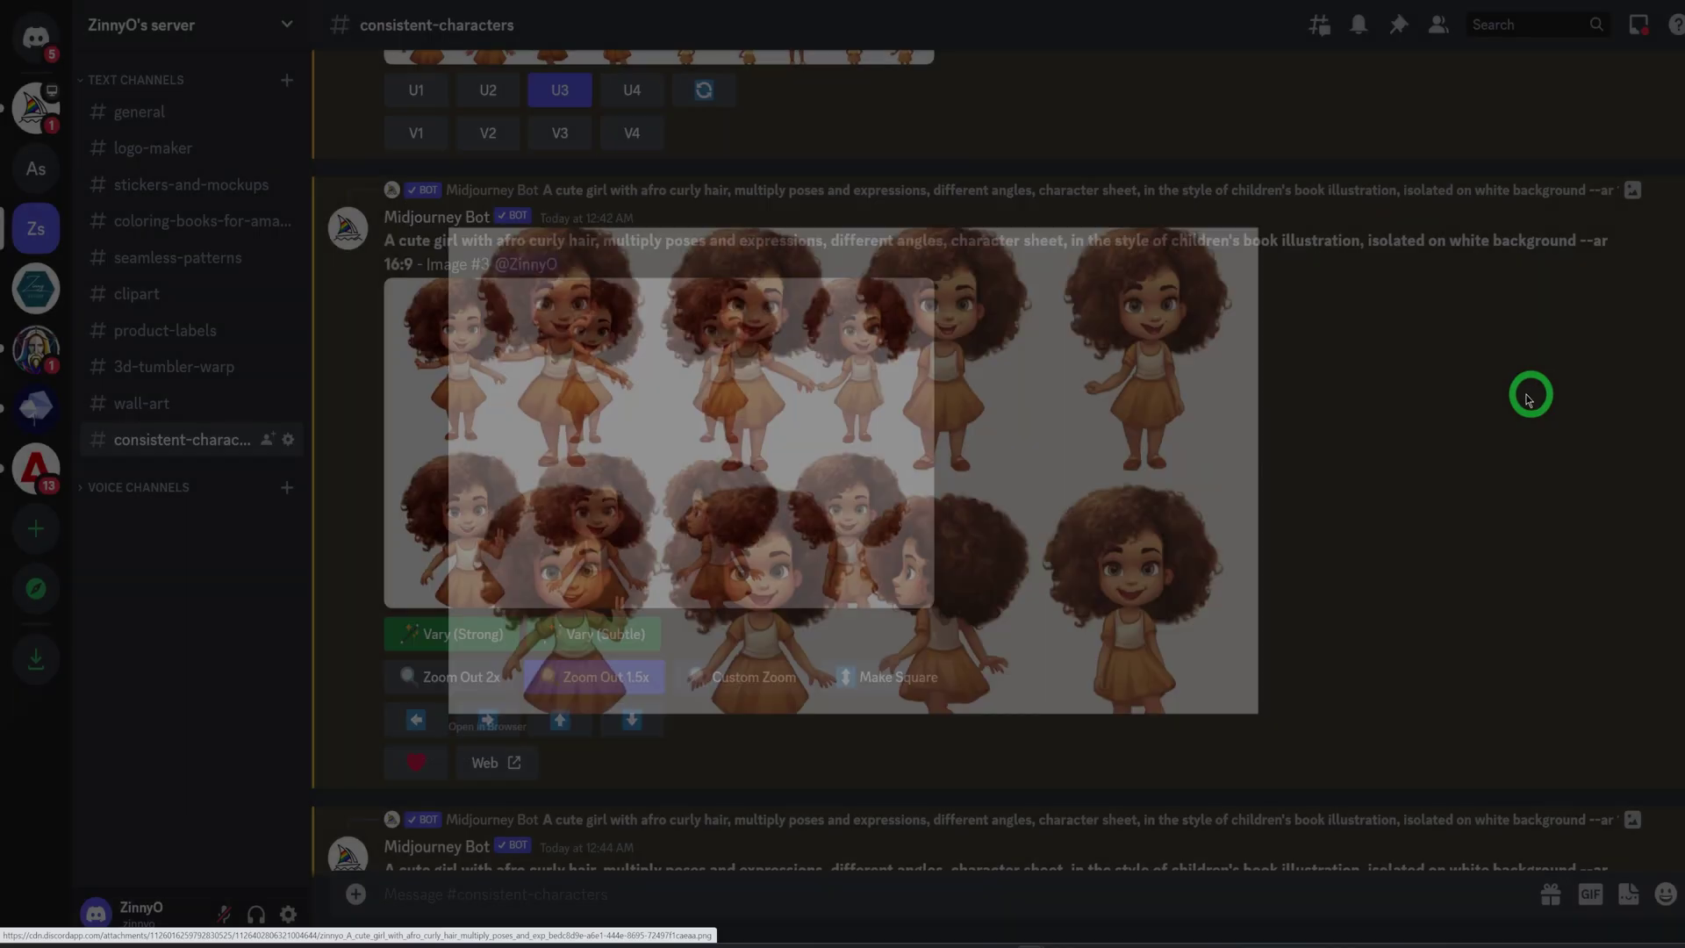
scroll(1346, 395, "down", 3)
scroll(1204, 405, "down", 3)
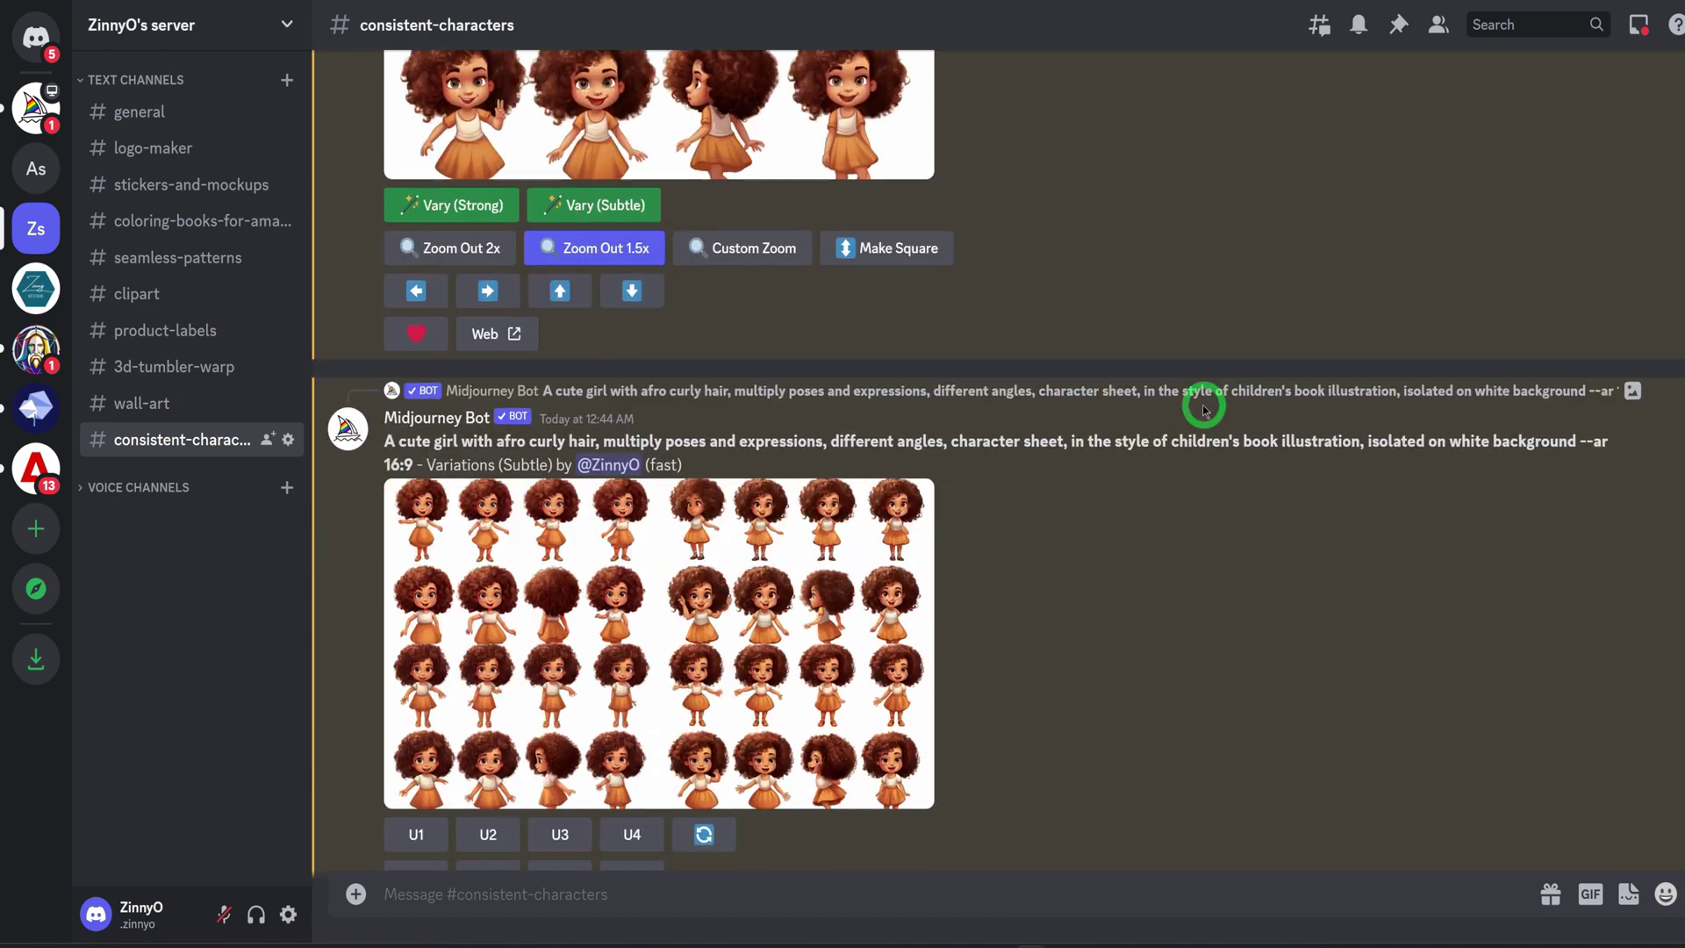
scroll(612, 674, "down", 1)
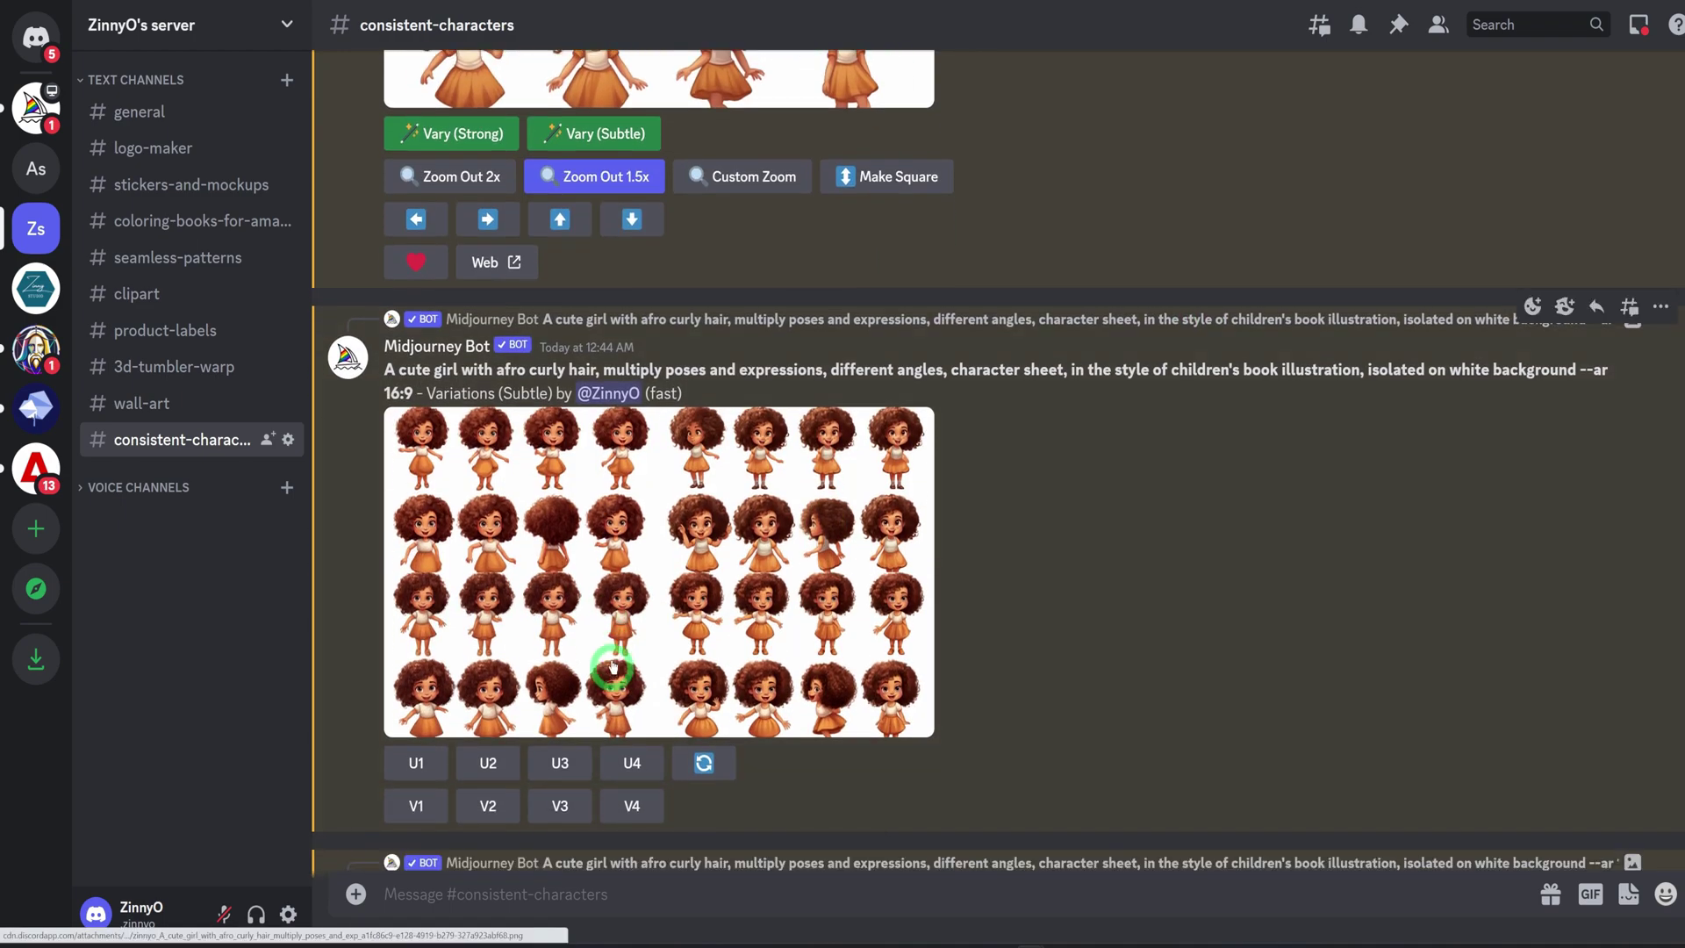
left_click(611, 660)
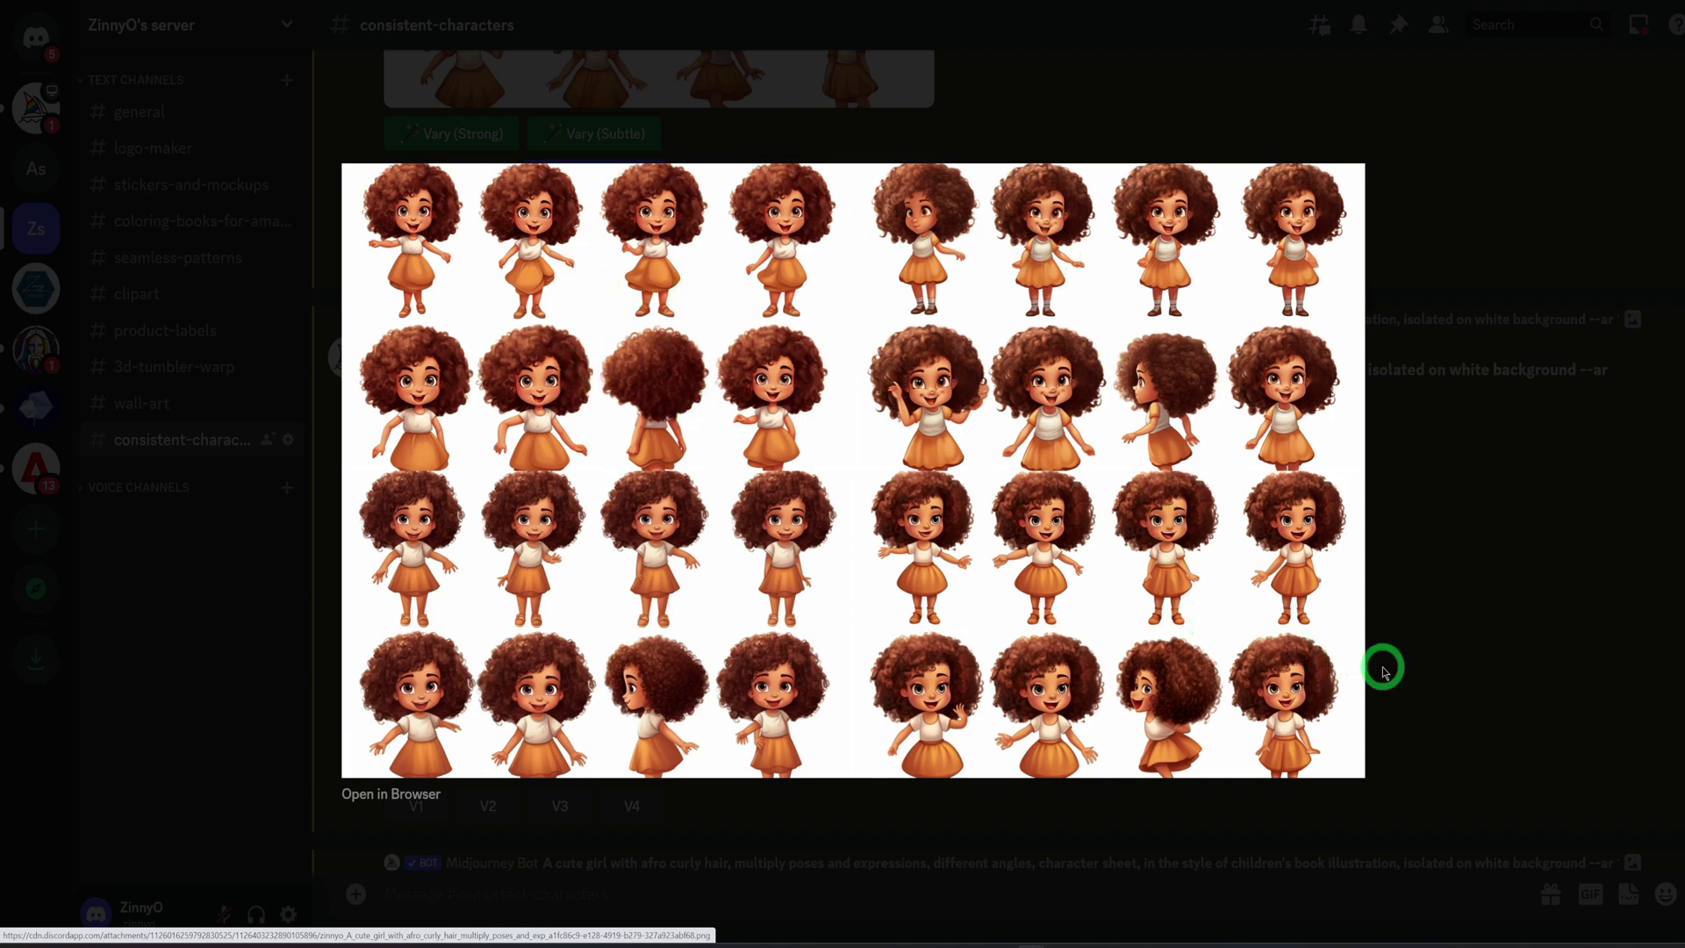
left_click(1519, 572)
Enlarge the Strong variations grid to examine its characters, and return to the Subtle variations for comparison
scroll(1115, 535, "down", 6)
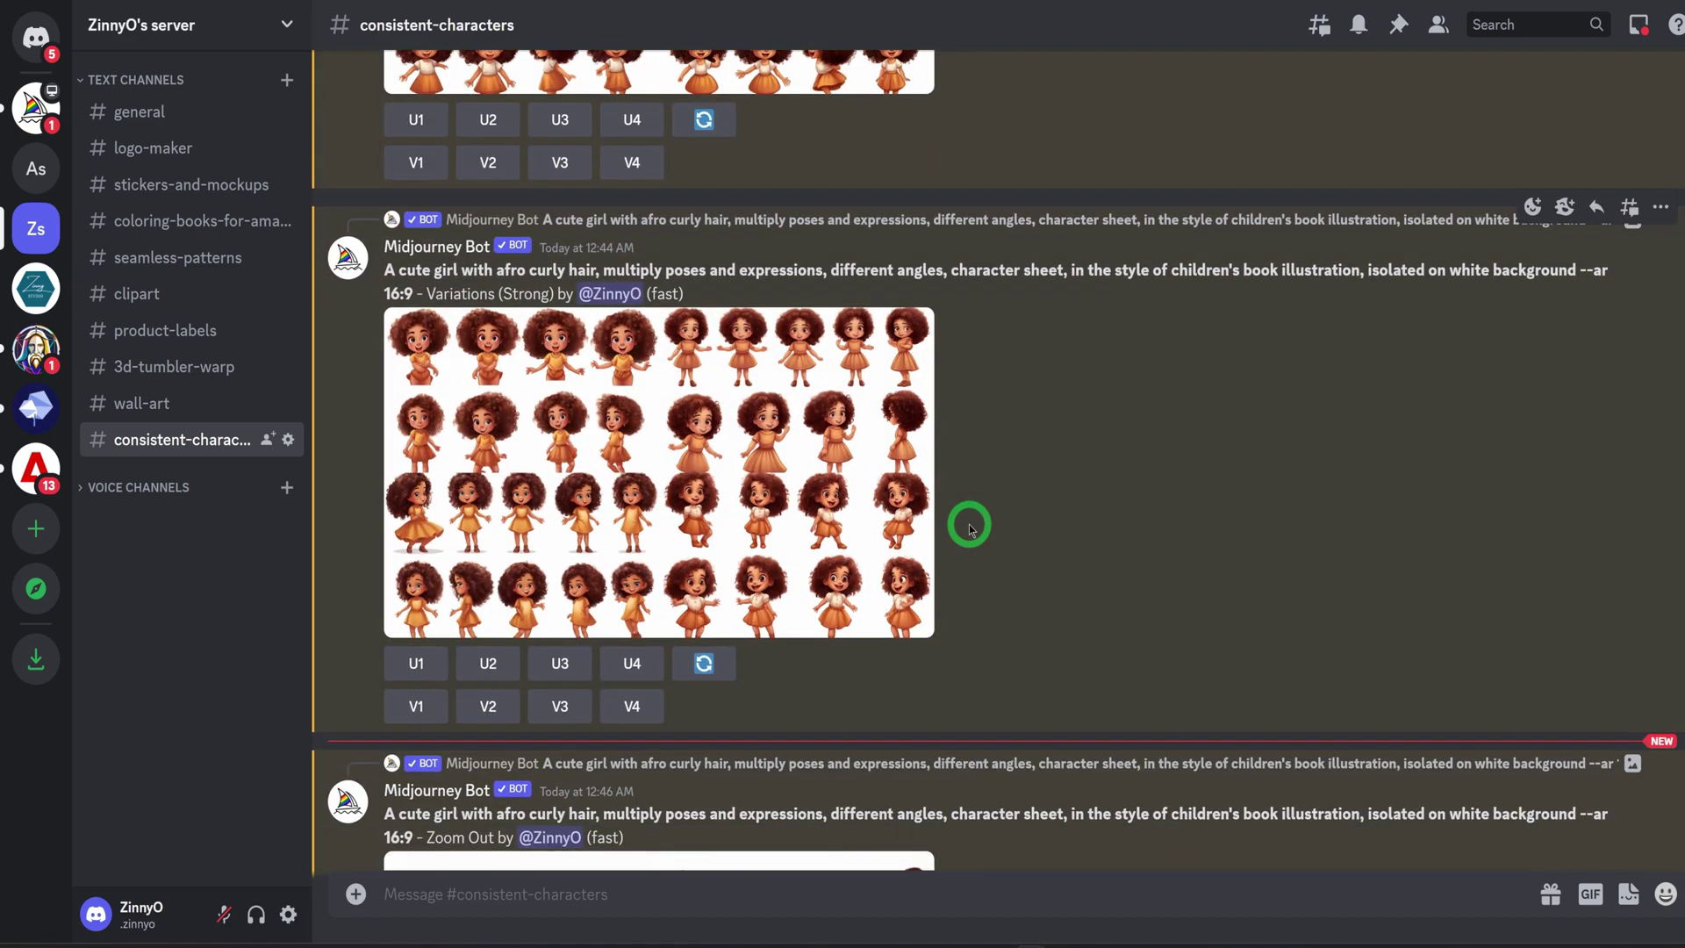
left_click(689, 507)
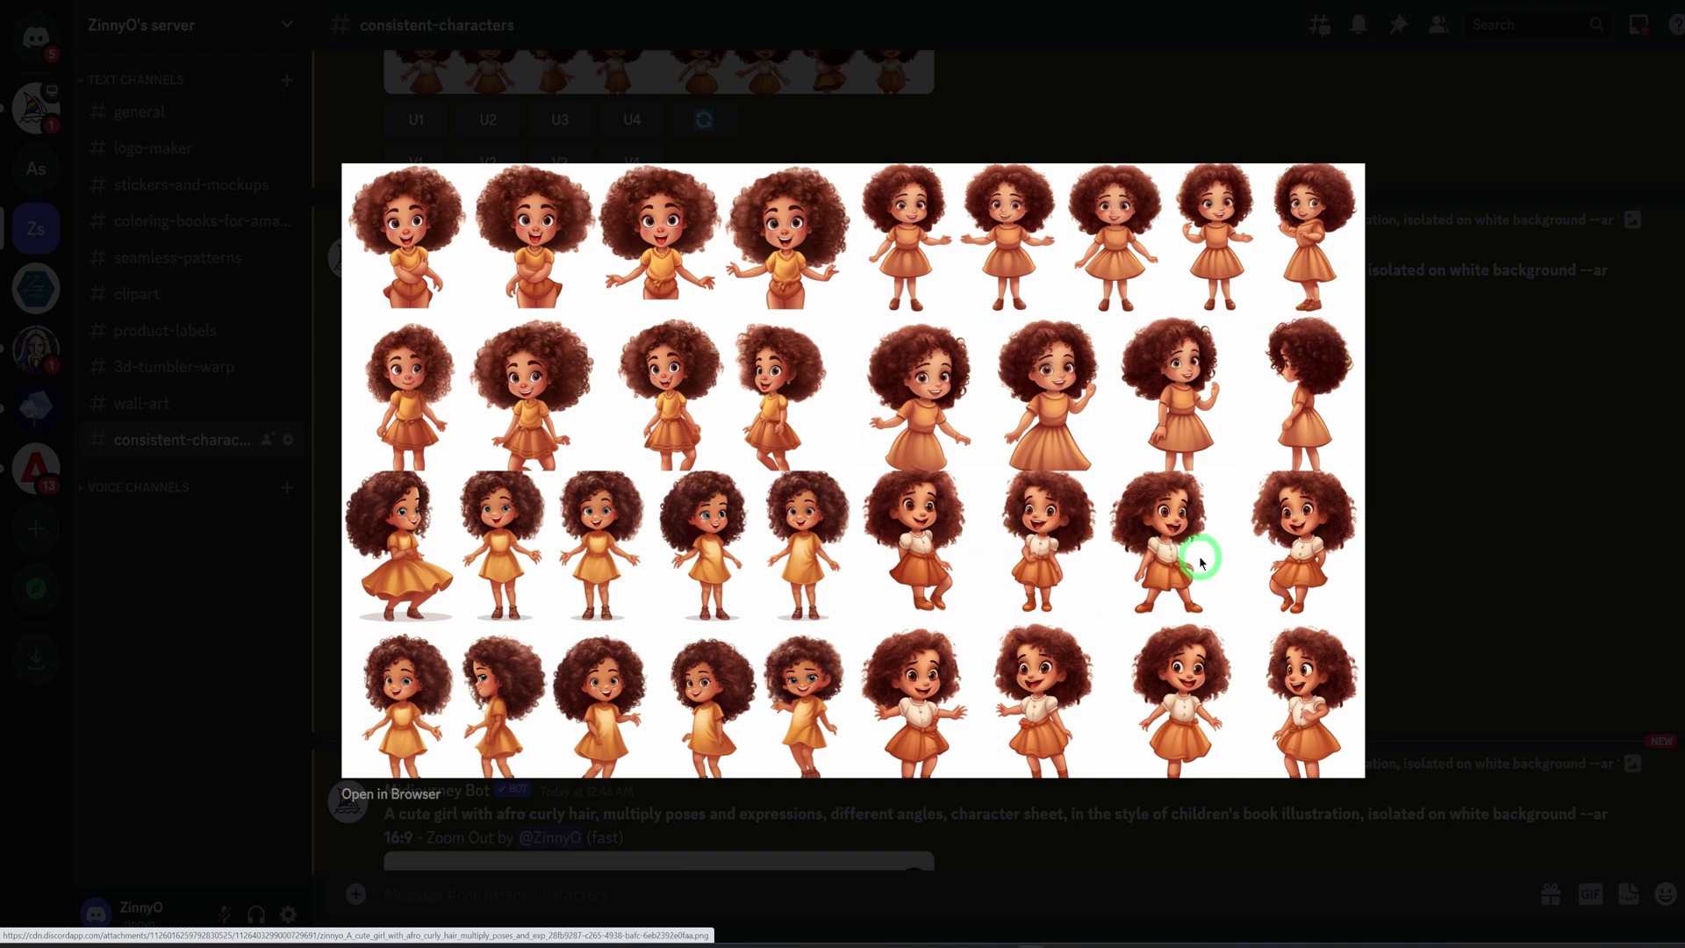
left_click(1419, 475)
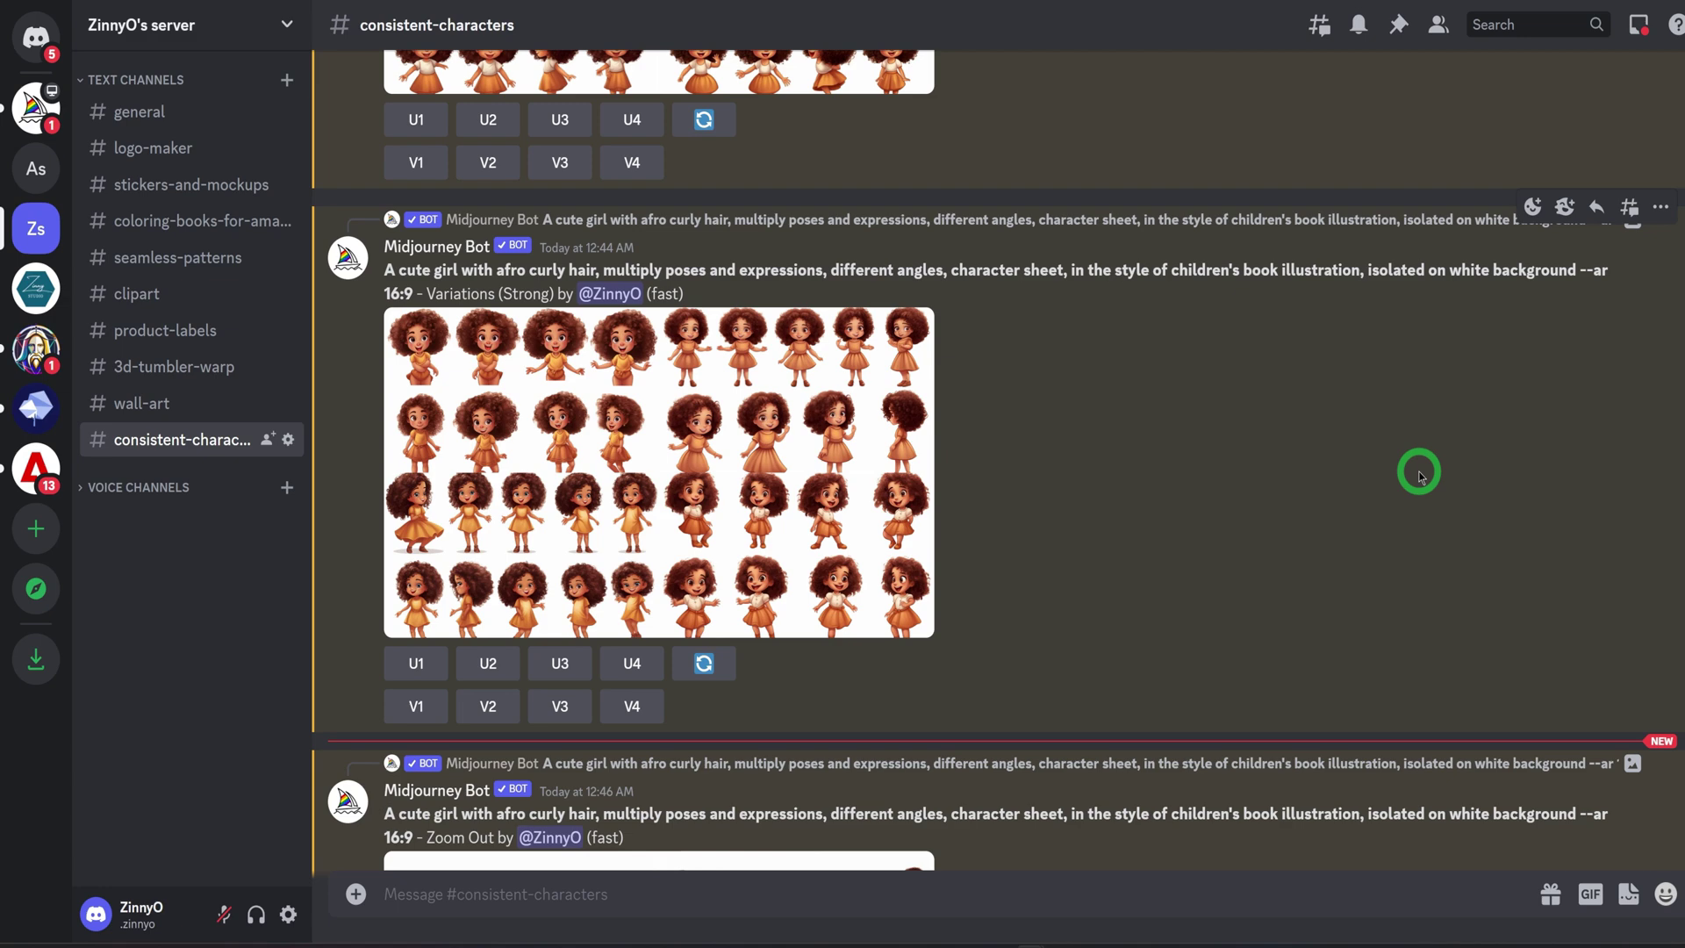
scroll(1132, 465, "up", 4)
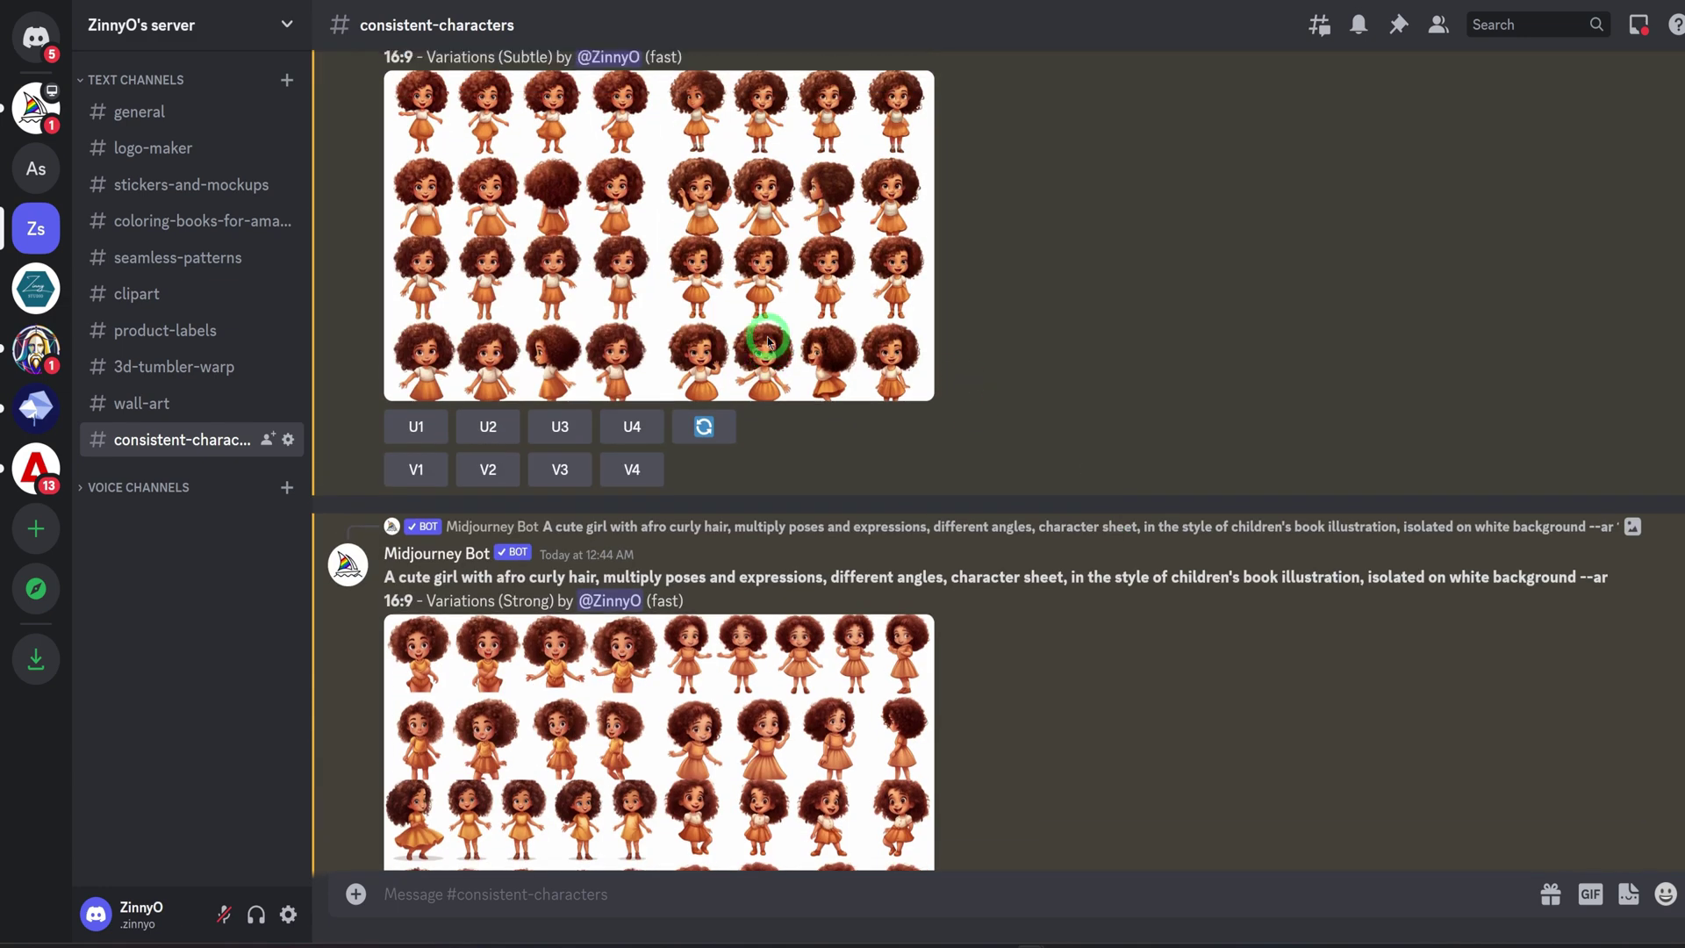
Enlarge the Subtle variations grid to examine how consistent the girl looks across its poses
scroll(768, 342, "up", 2)
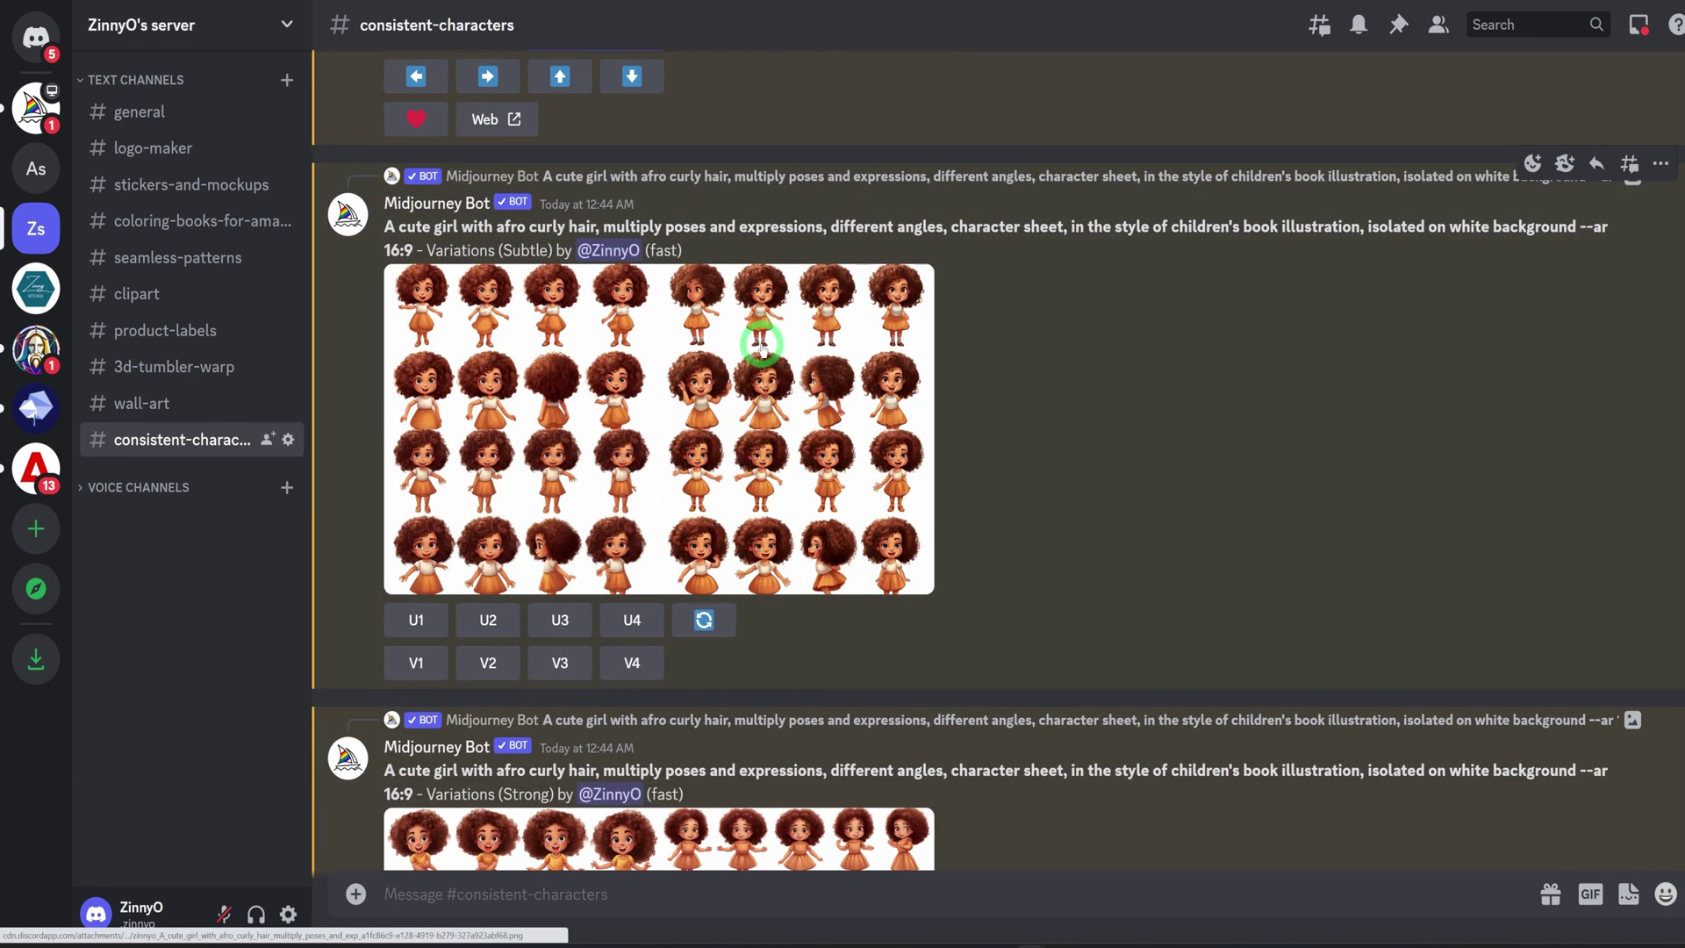
left_click(732, 458)
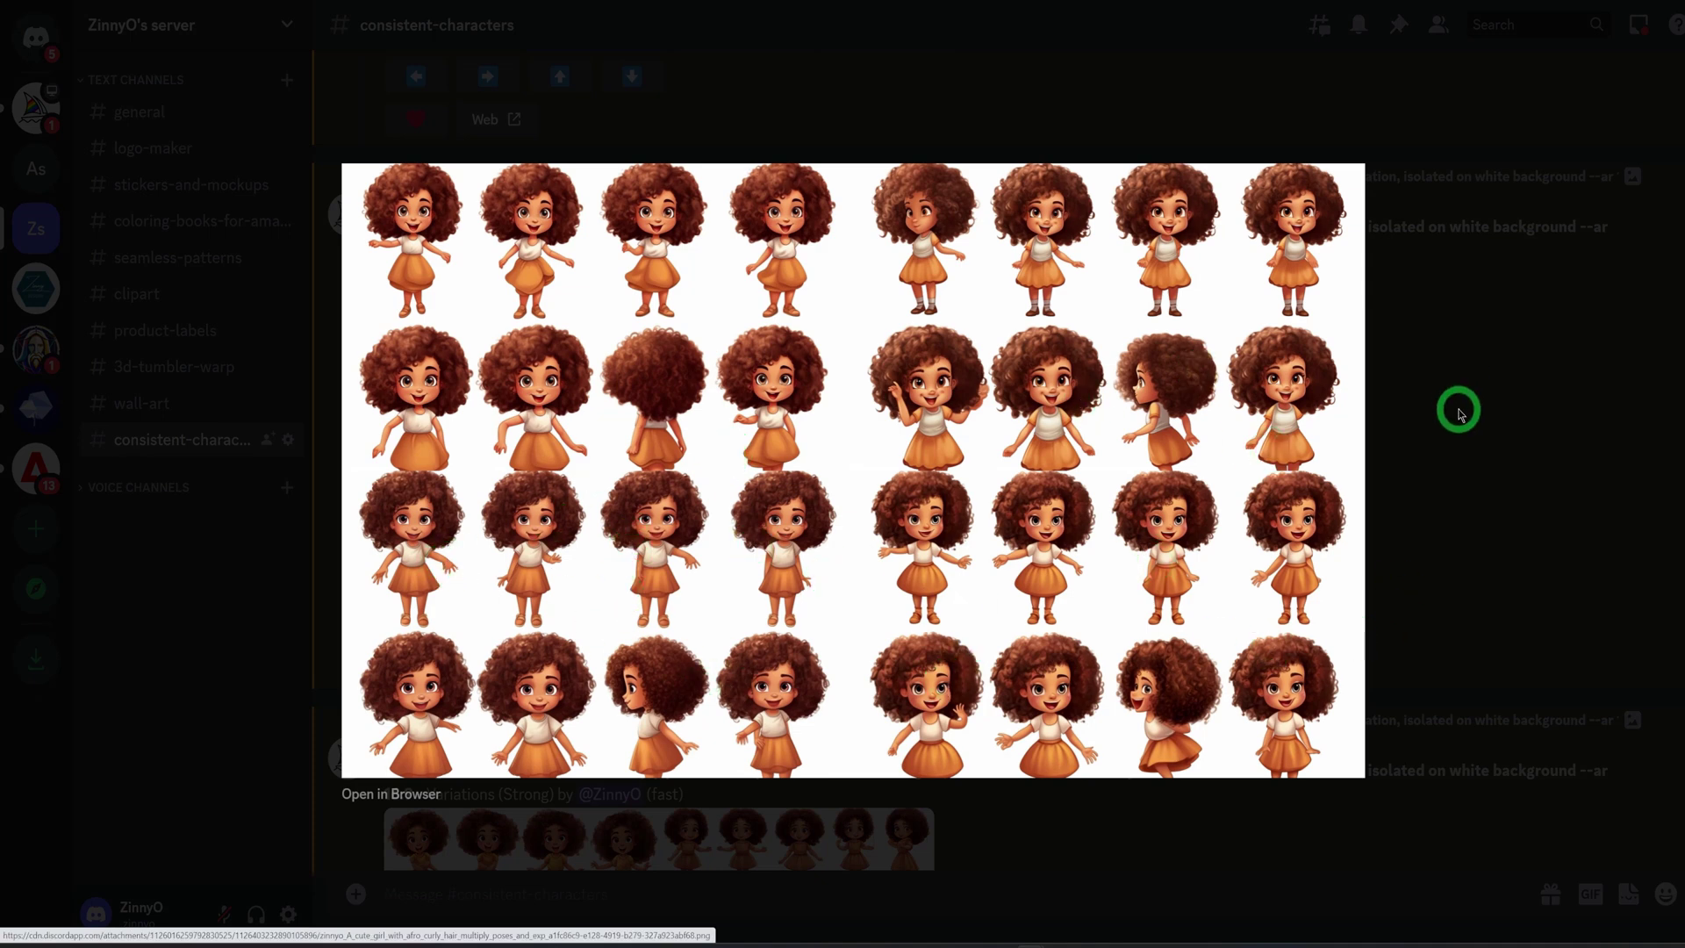
left_click(1459, 412)
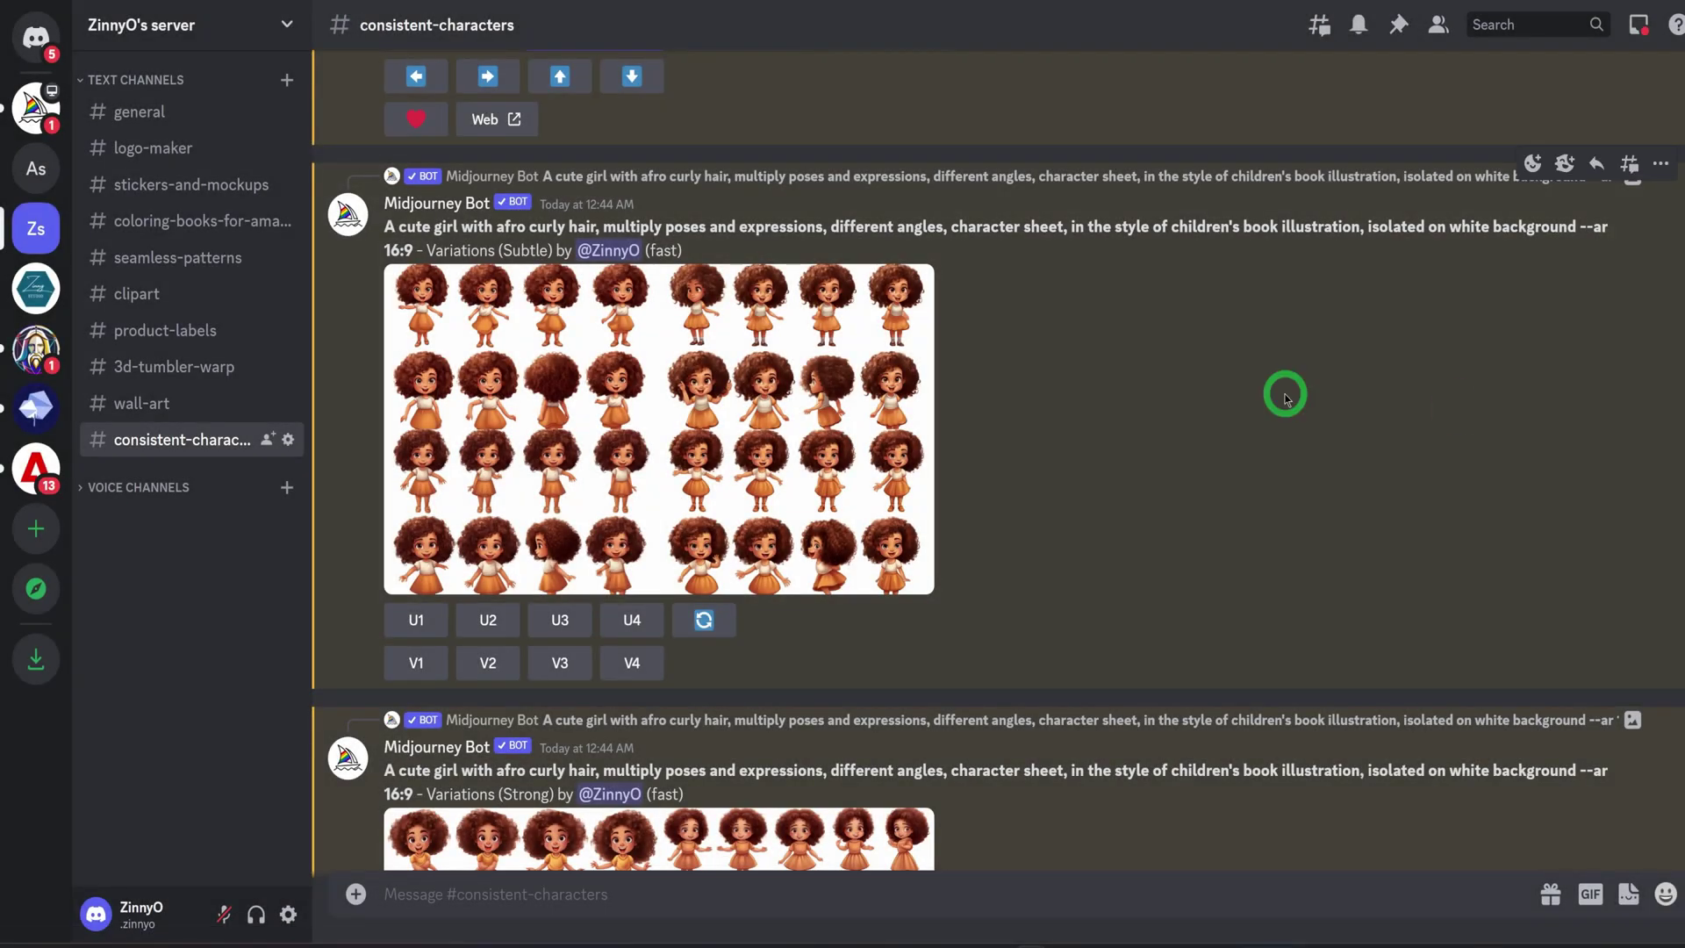
Enlarge the Zoom Out grid to check its poses, and upscale its fourth image
scroll(1237, 445, "down", 7)
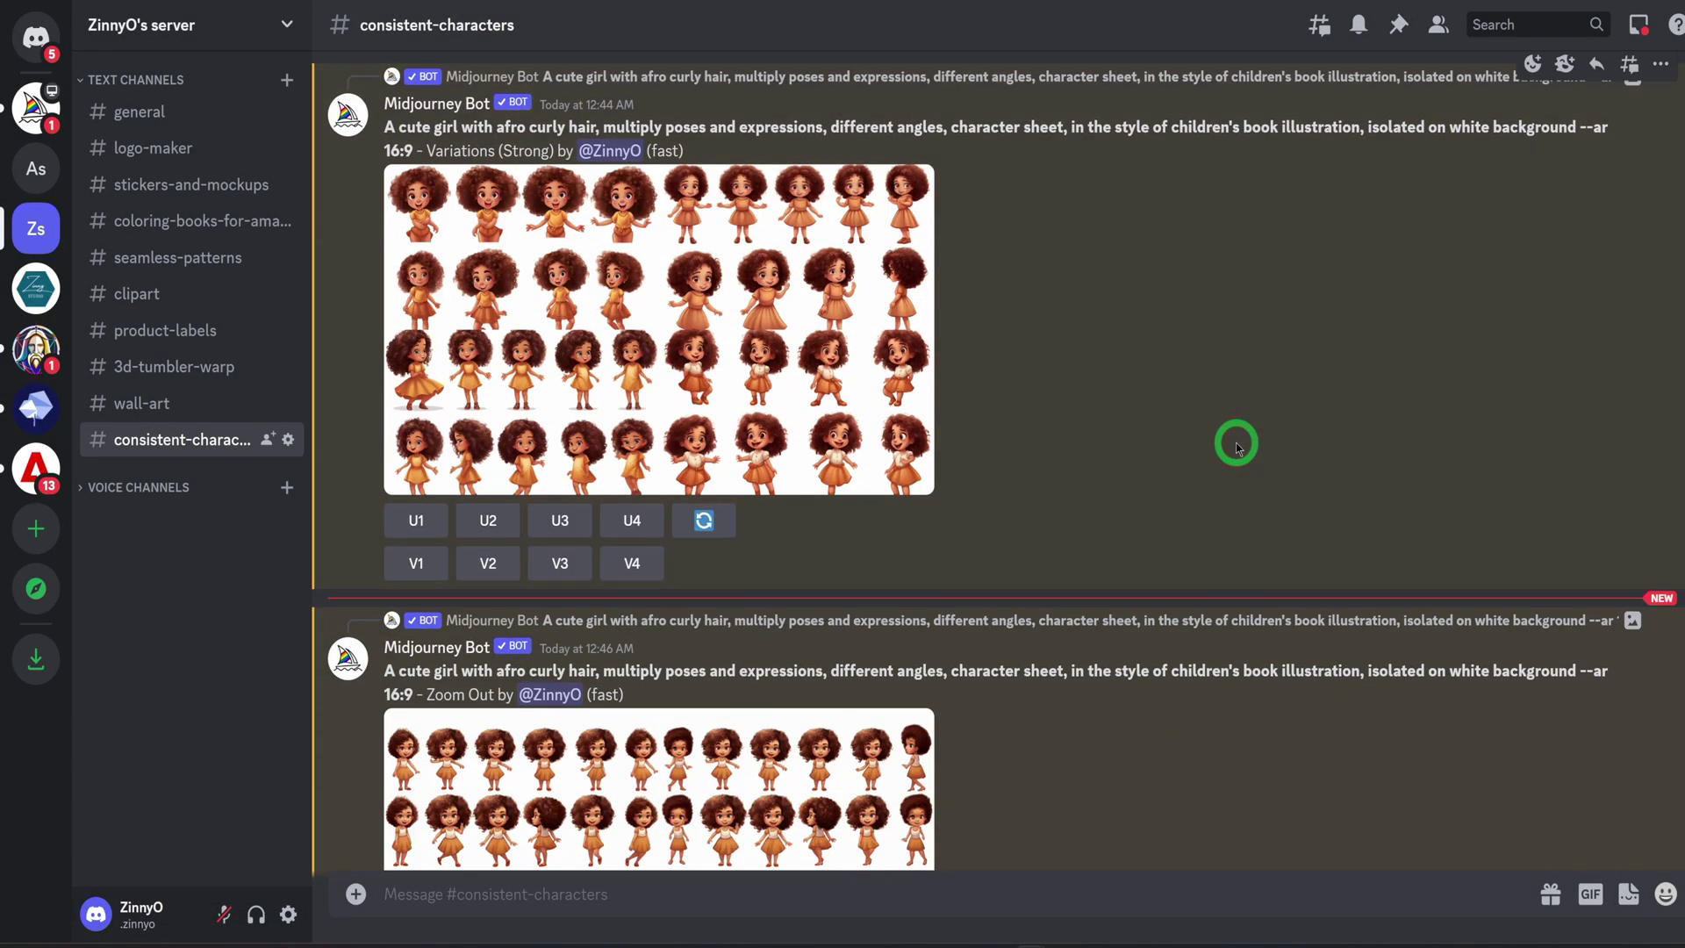
scroll(1237, 445, "down", 4)
left_click(786, 602)
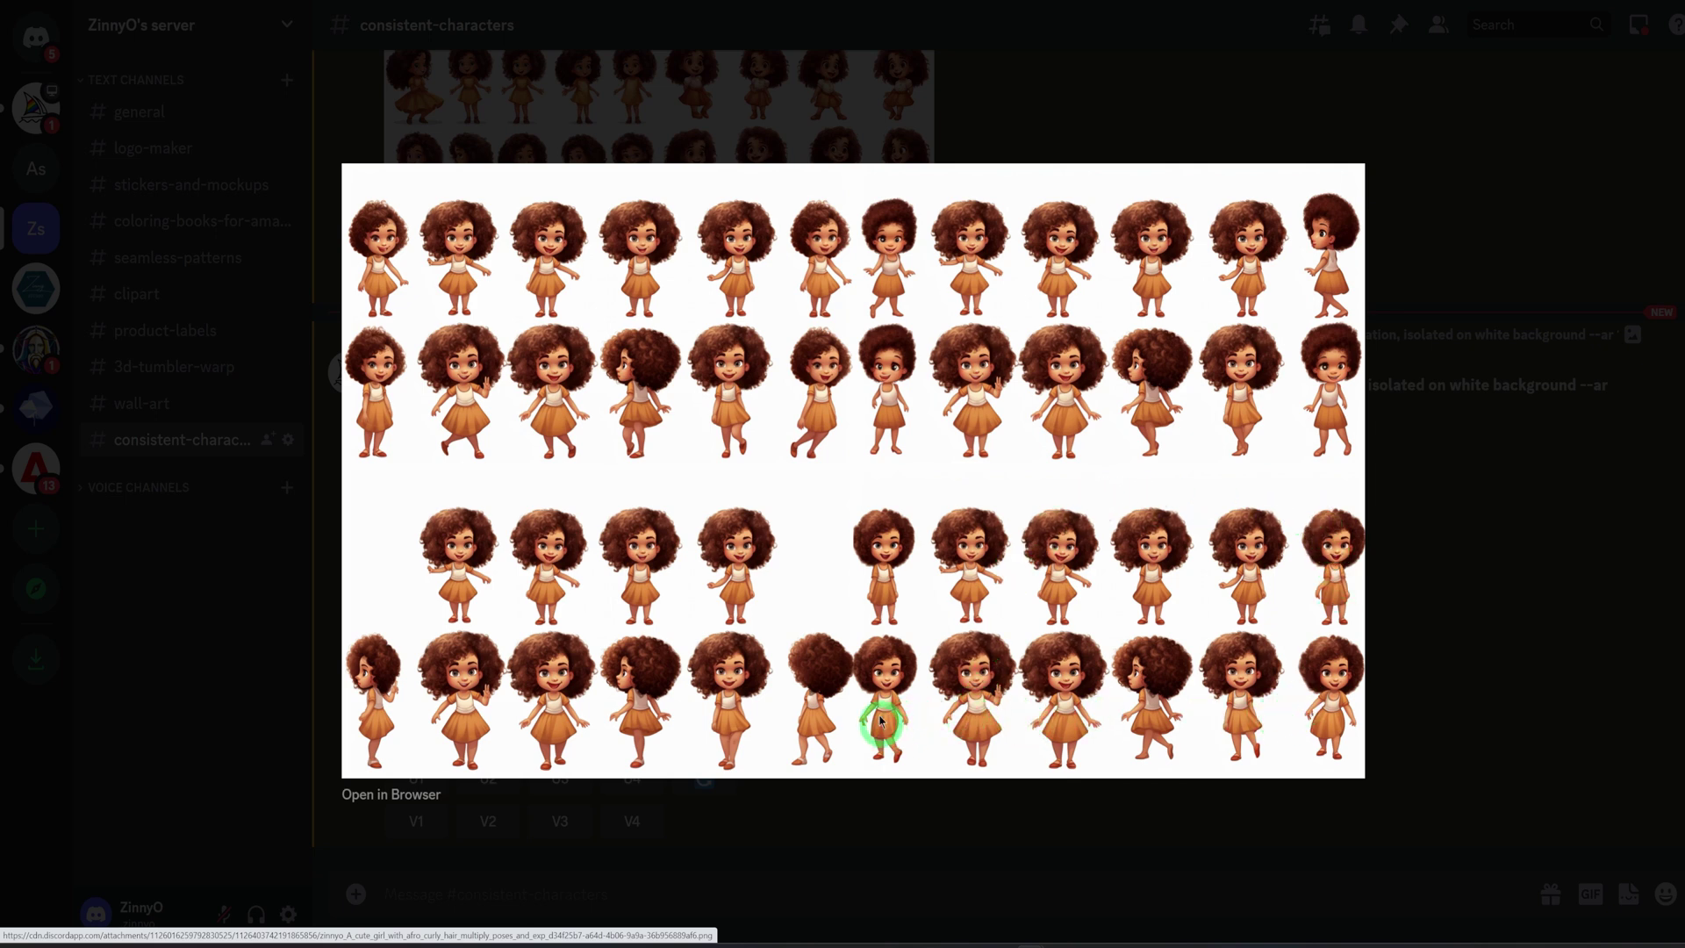
left_click(1545, 549)
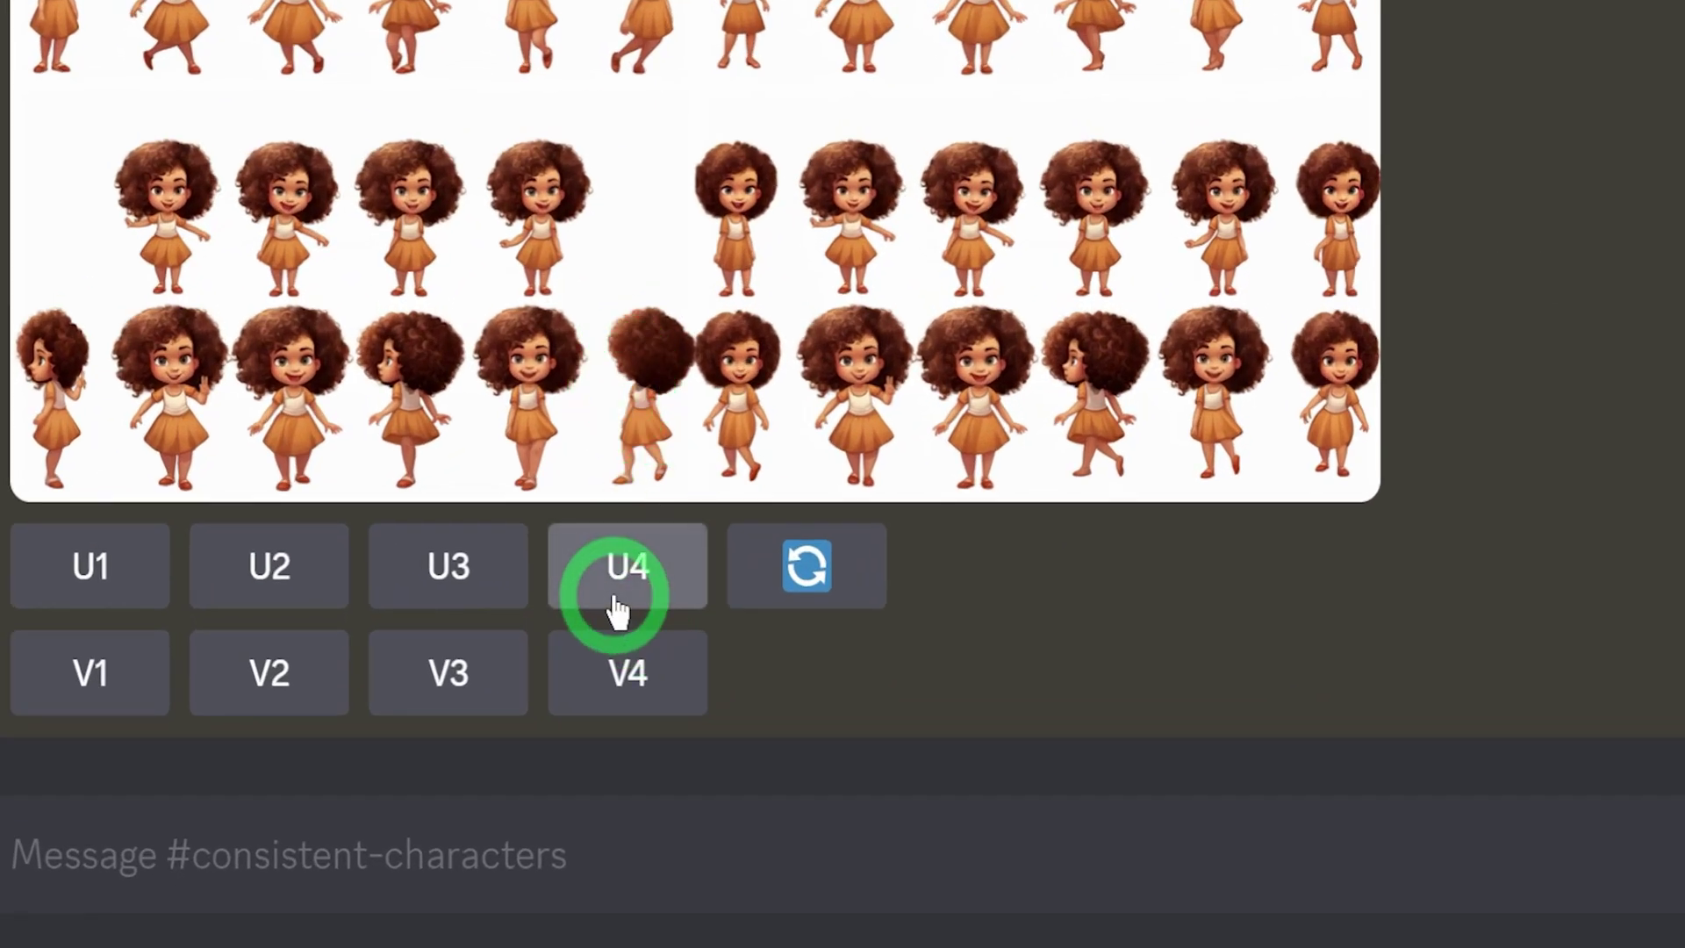
left_click(618, 611)
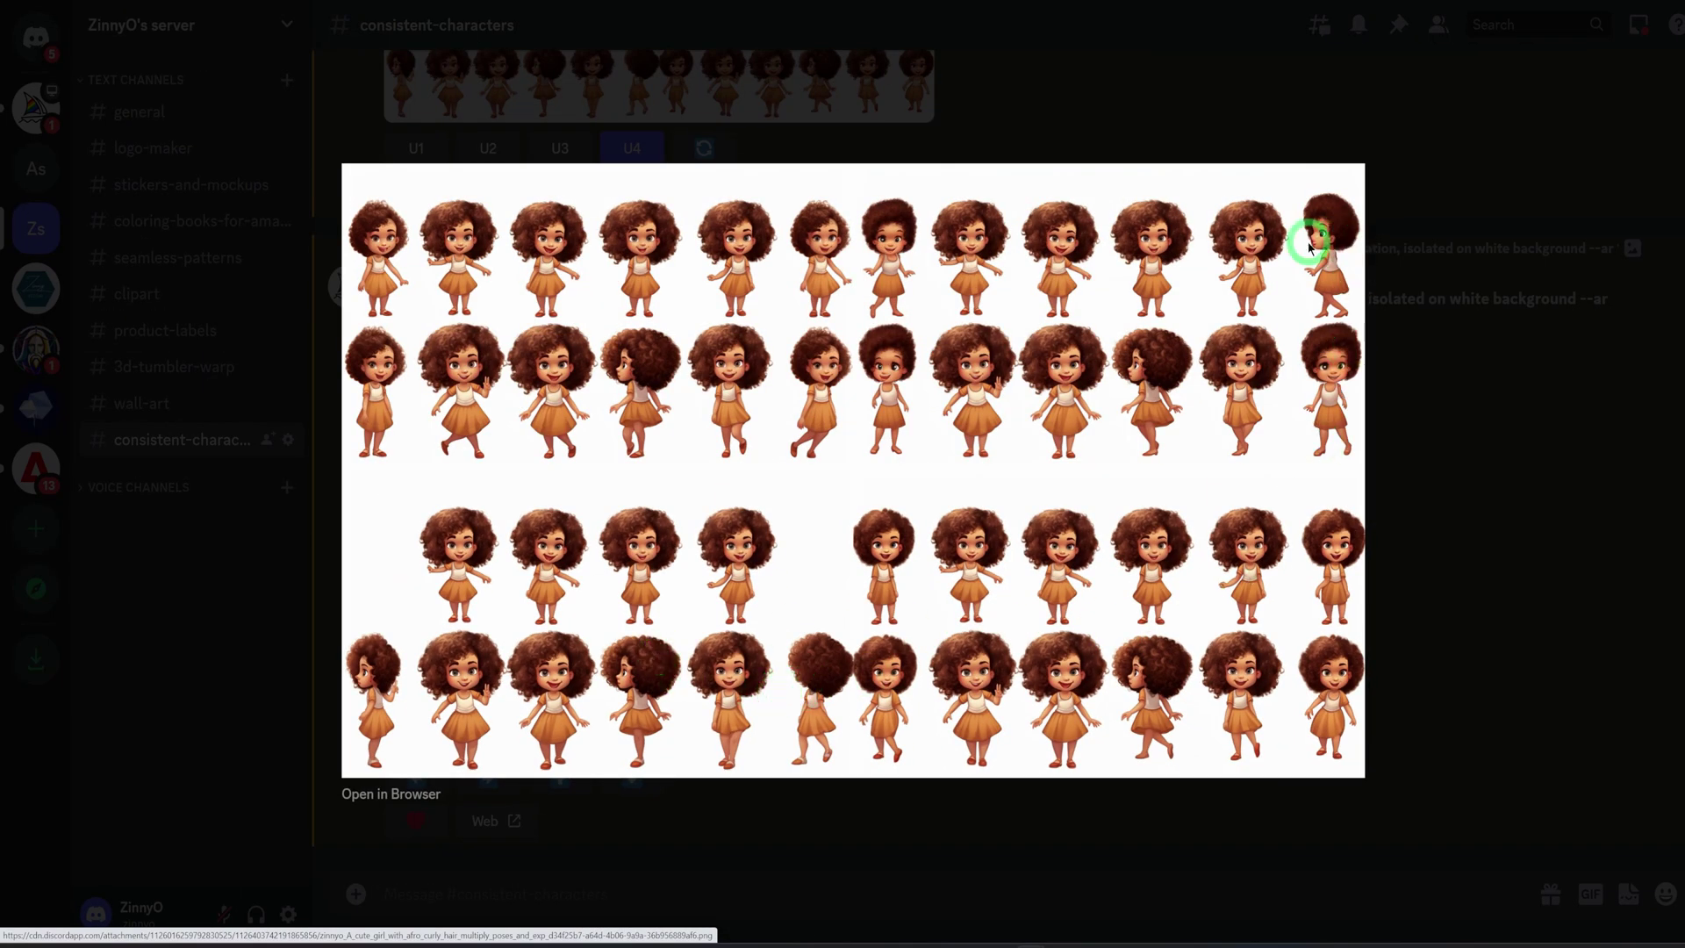
left_click(1471, 455)
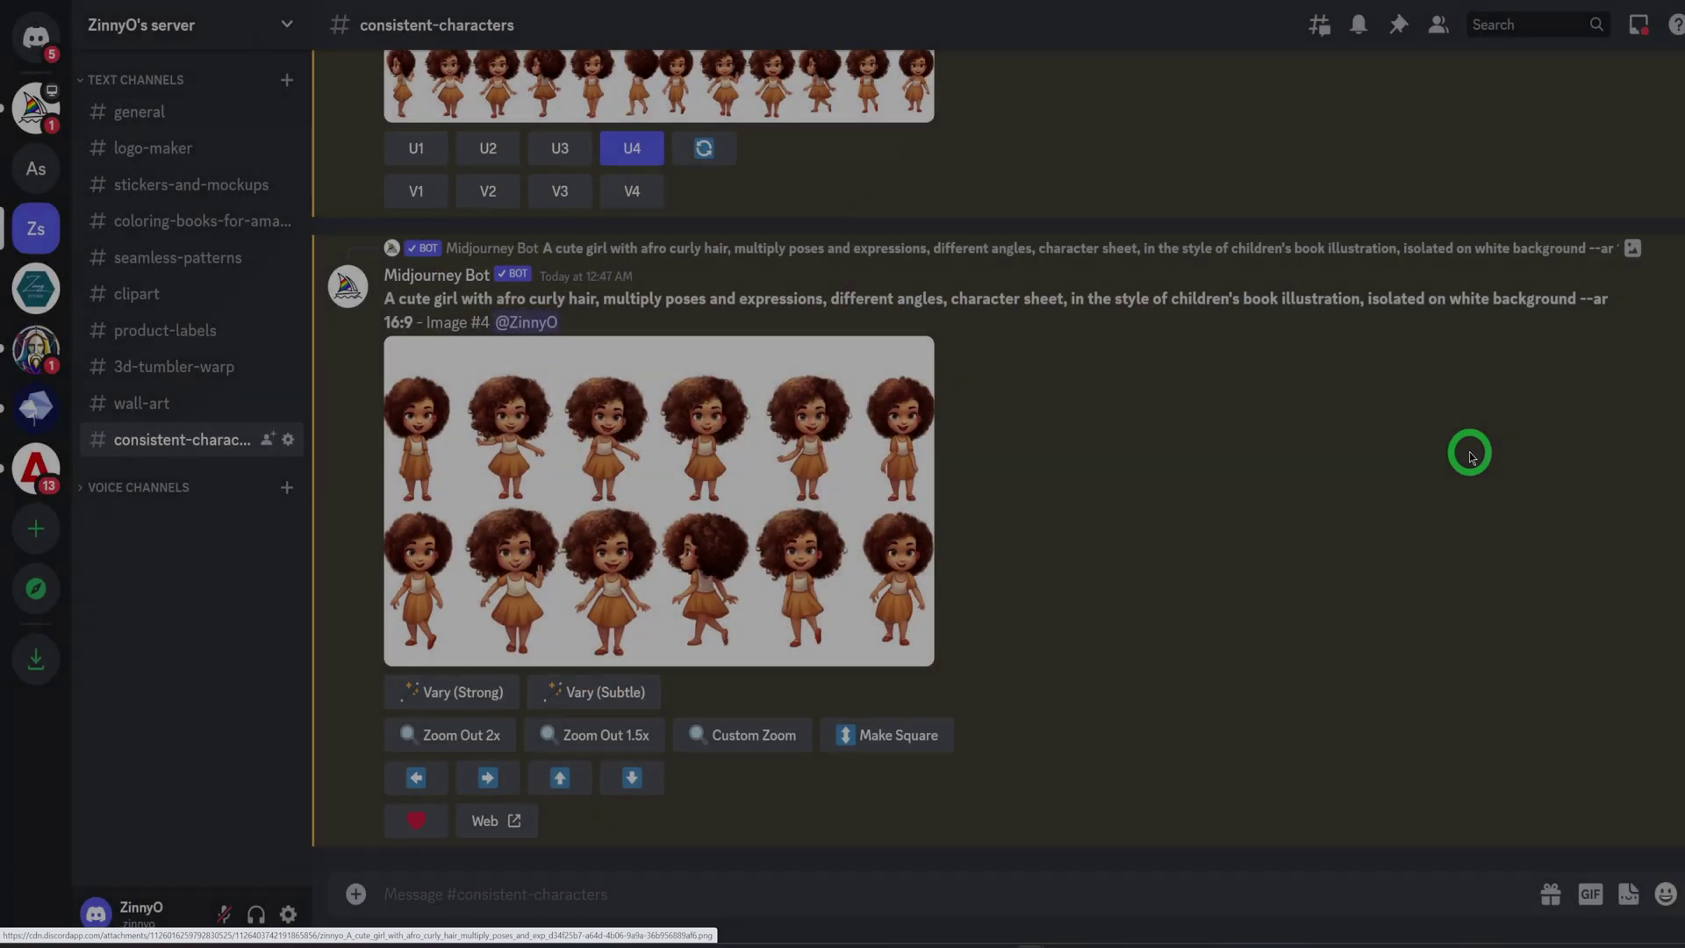
Imagine a 3:2 children's book character sheet of a cute girl with long curly red hair, frame glasses and a backpack, different angles, white background
left_click(671, 509)
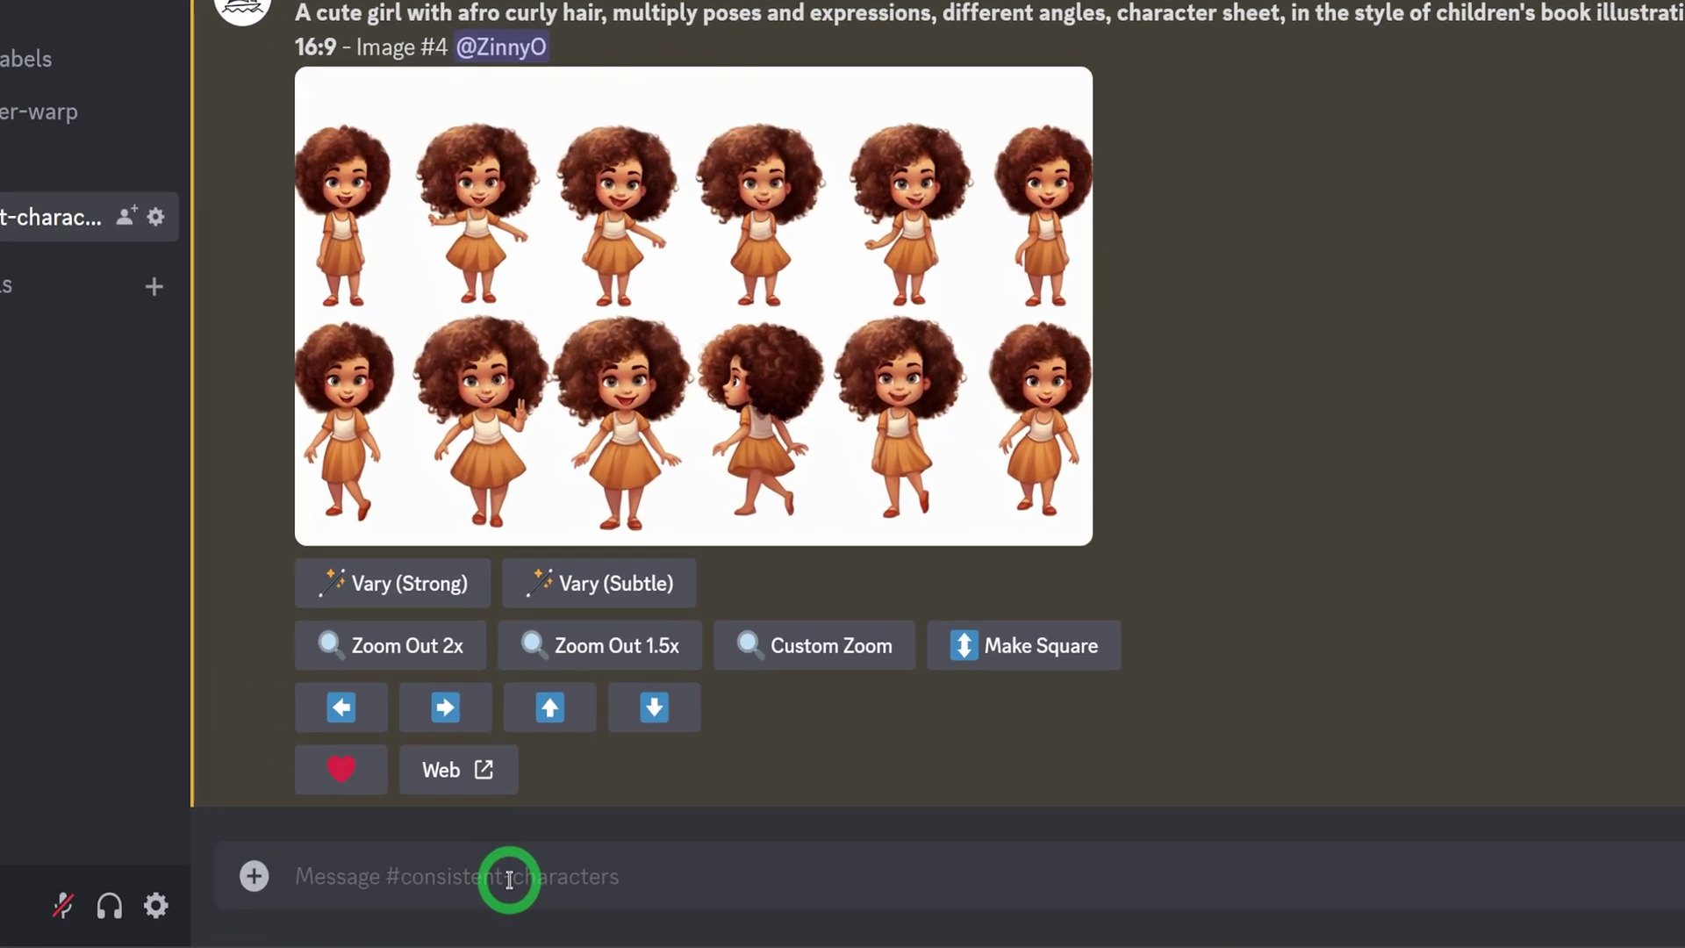
type("/")
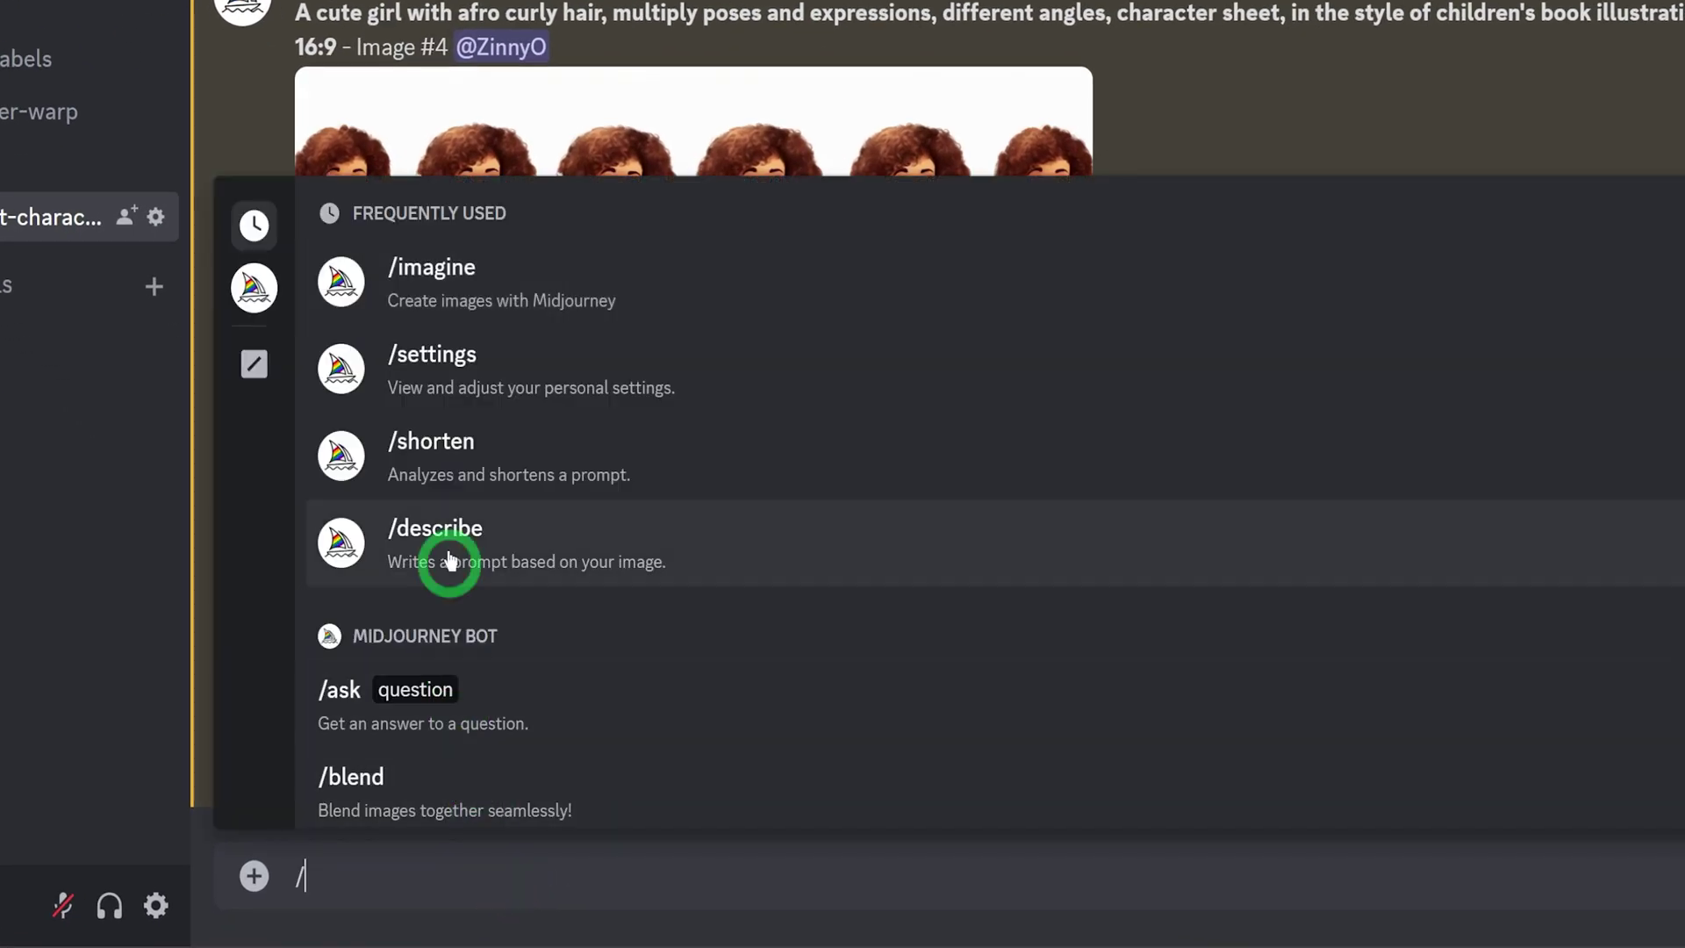
left_click(452, 297)
type("A cute girl with a long curly red hair wearing frame glasses and carrying a backpack, different angles, character sheet, in the style of children's book illustration, white background --ar 3:2")
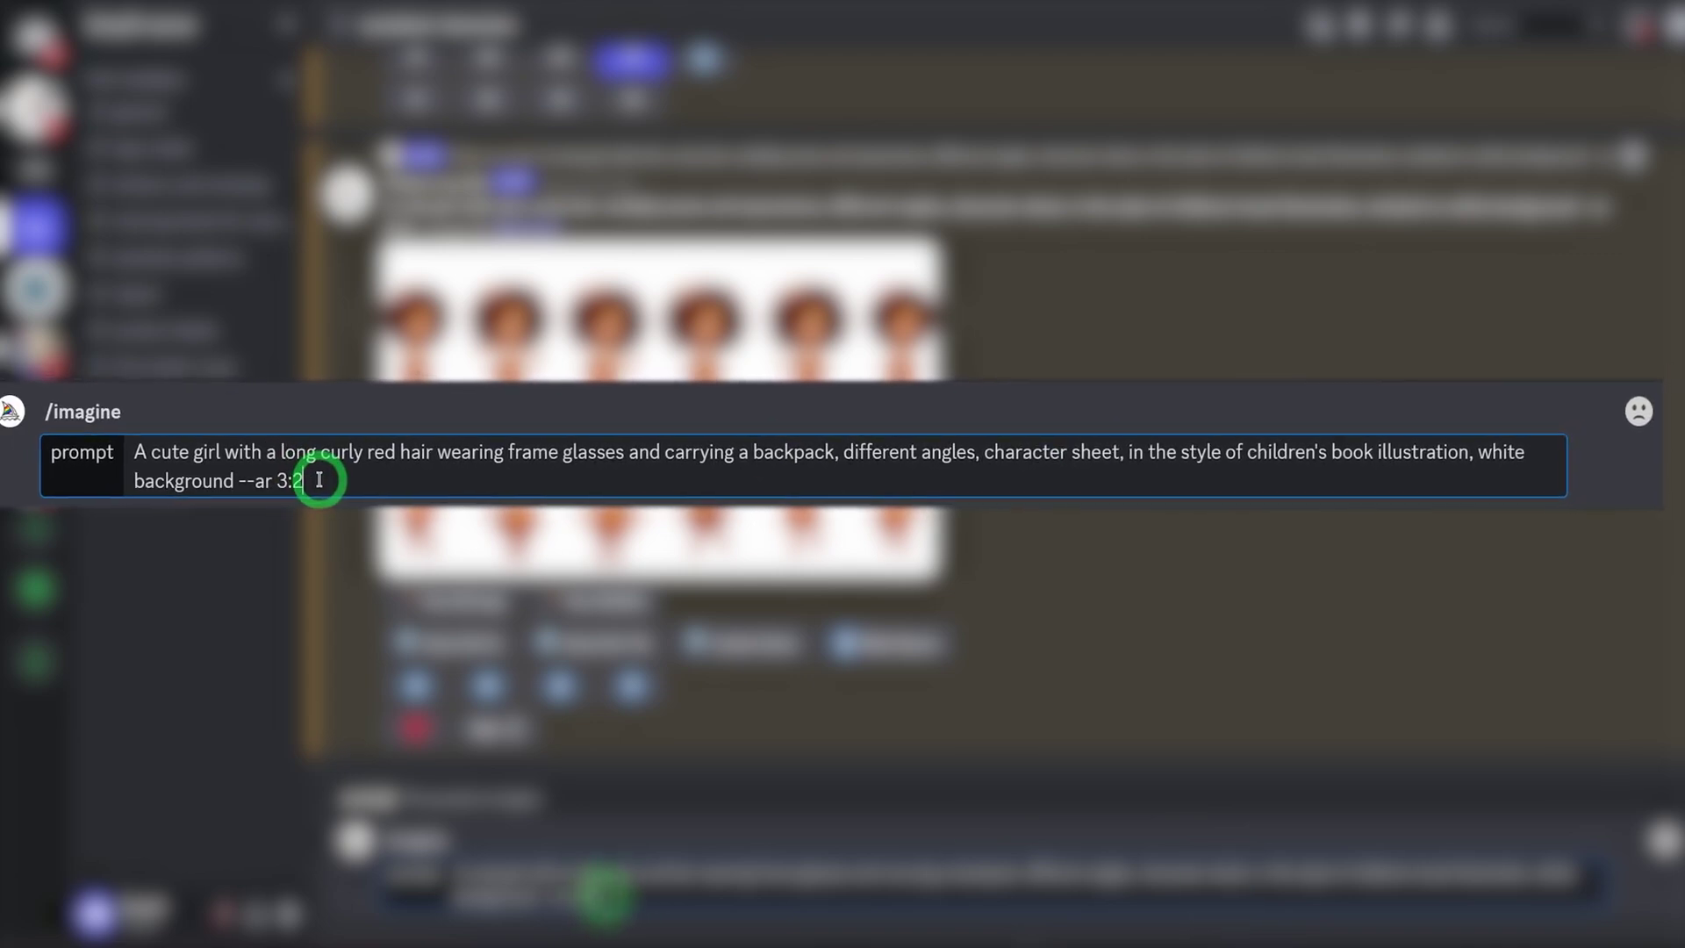
key("Return")
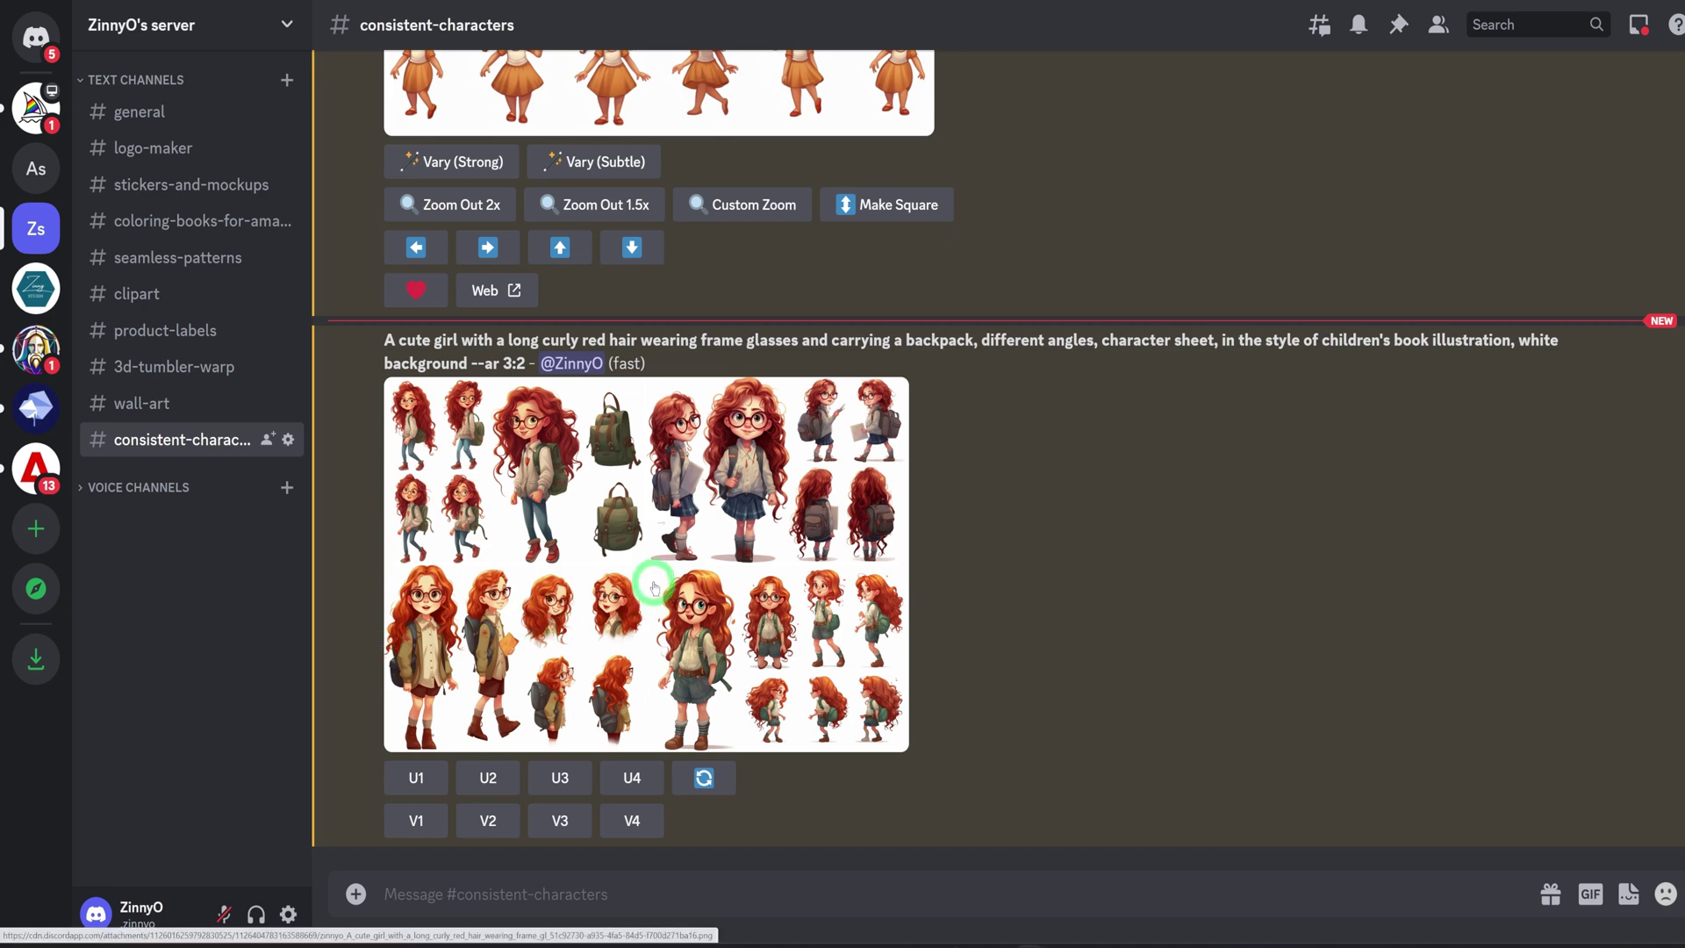
Enlarge the red-haired girl's image grid to examine it, and inspect the afro-haired girl's upscaled zoomed-out sheet at close range
left_click(654, 596)
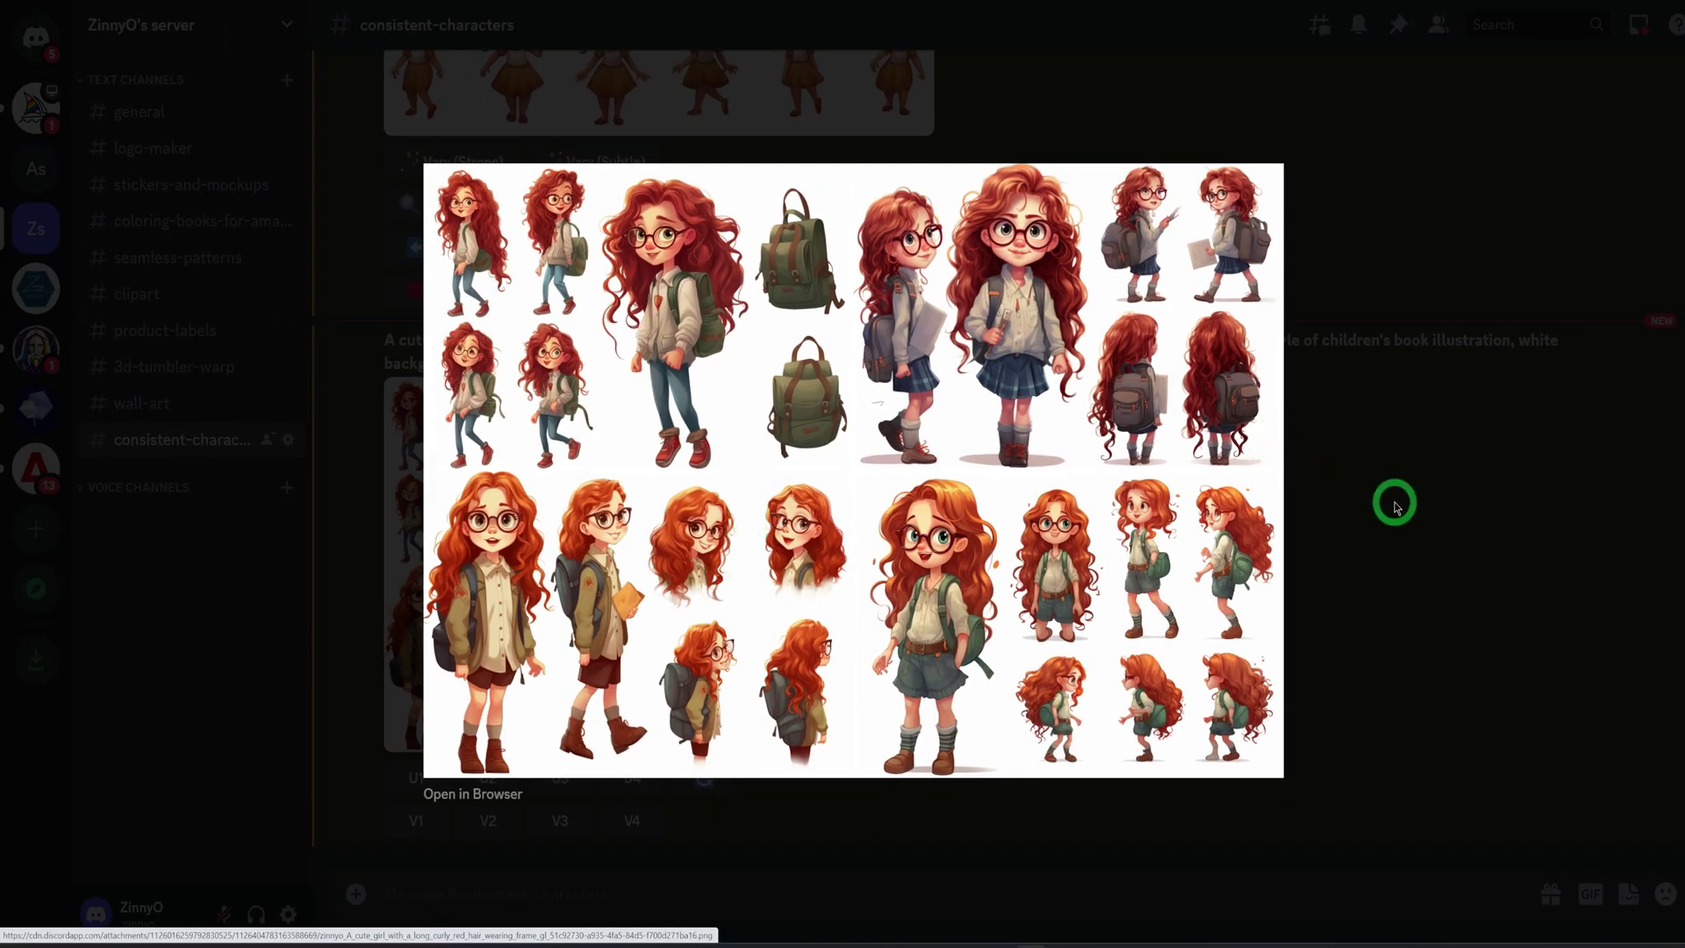
left_click(1396, 506)
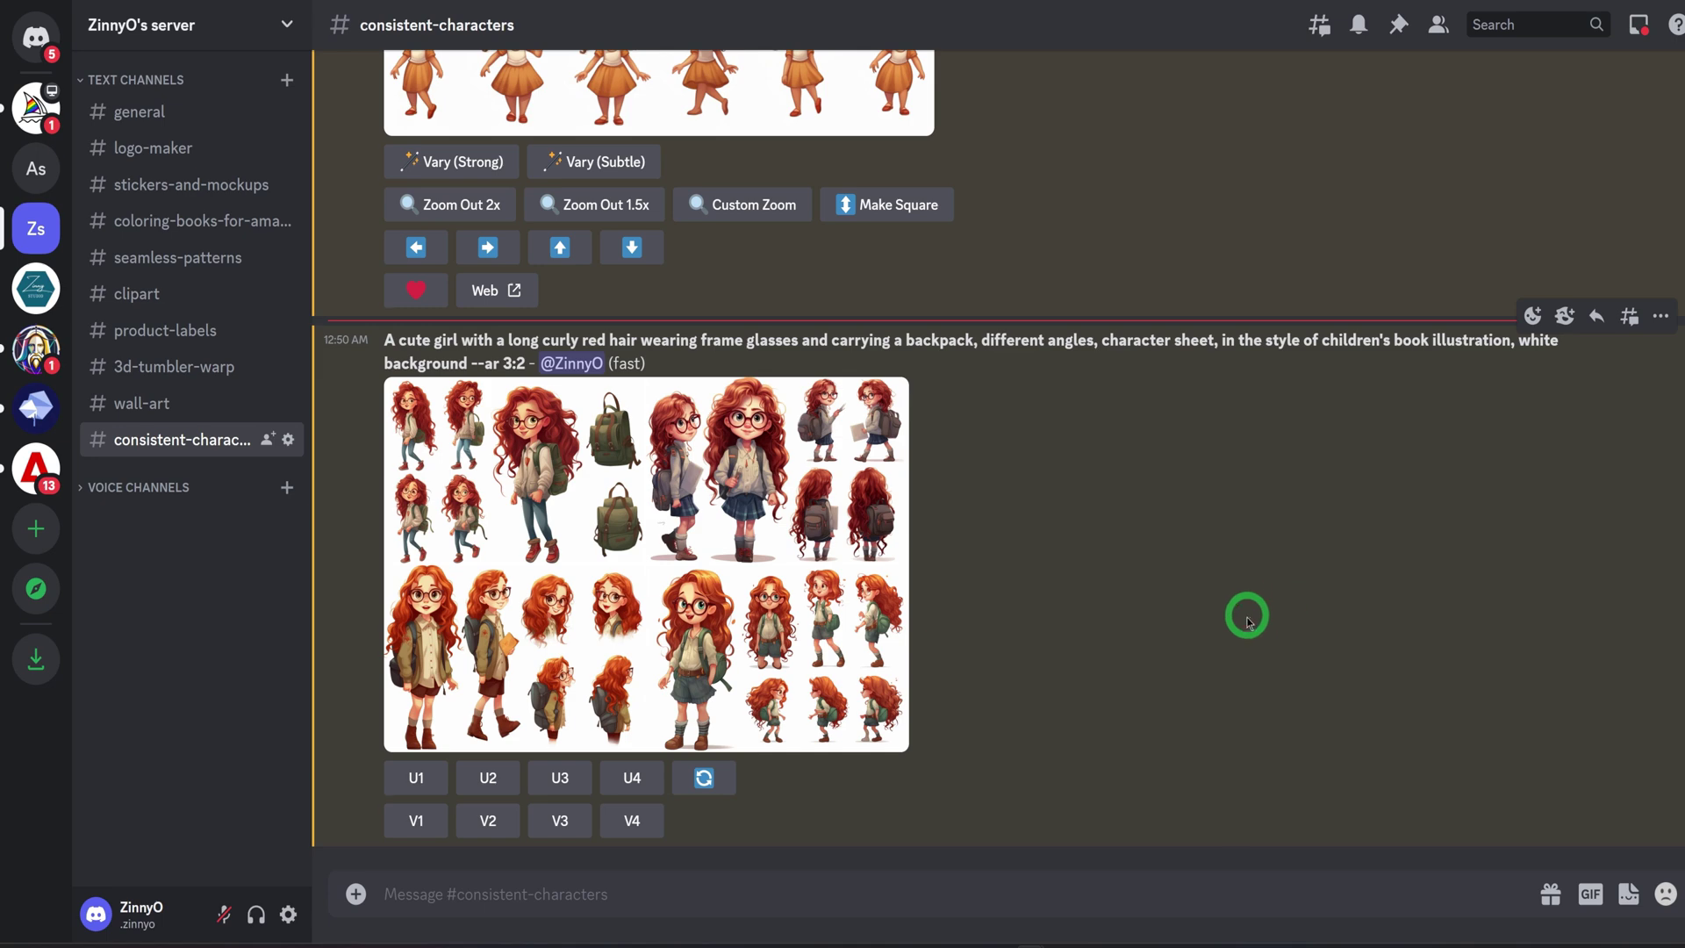
scroll(1247, 618, "up", 3)
scroll(1247, 619, "up", 3)
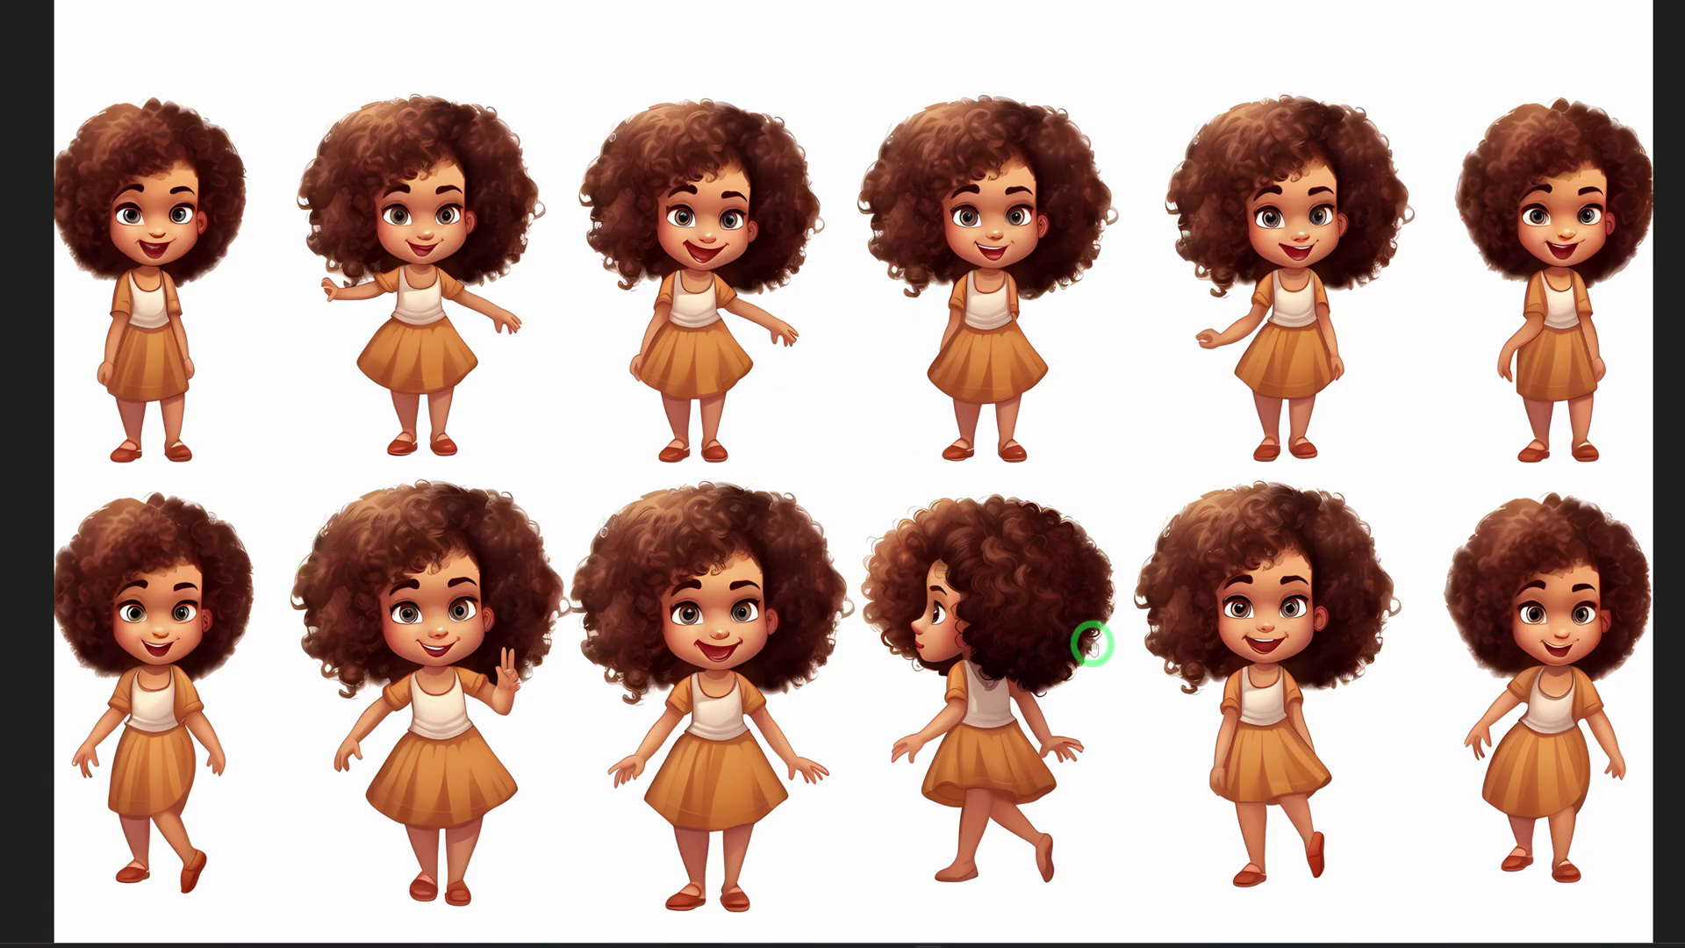
scroll(1092, 645, "up", 2)
scroll(1092, 645, "up", 2)
scroll(1093, 645, "down", 4)
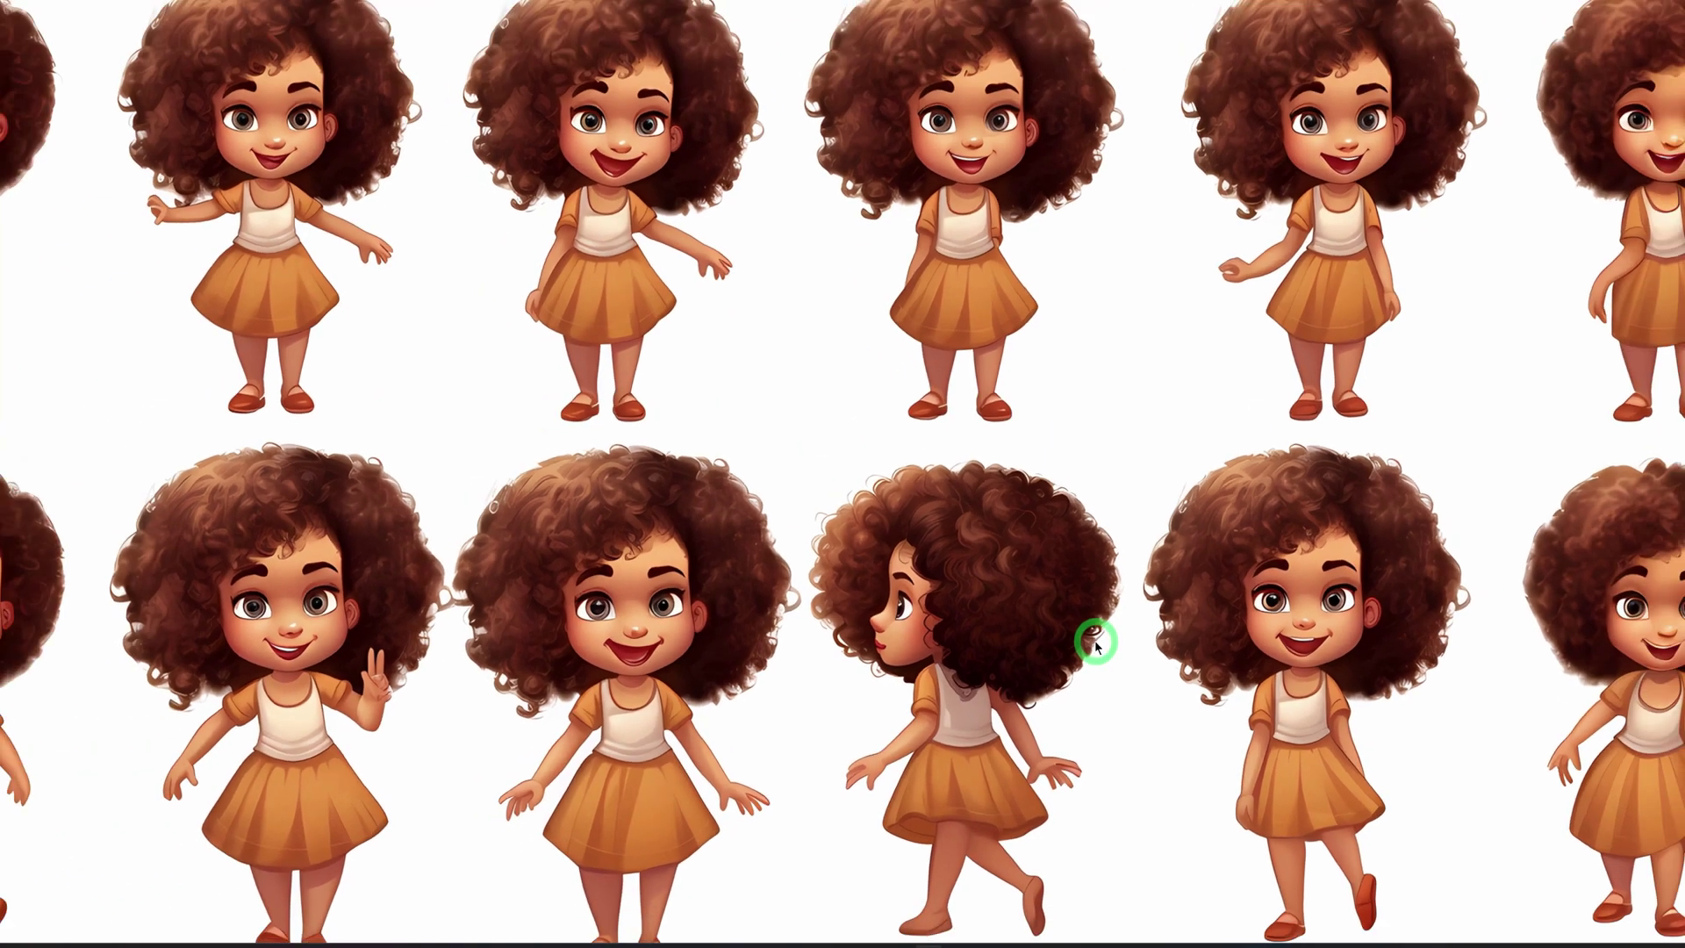
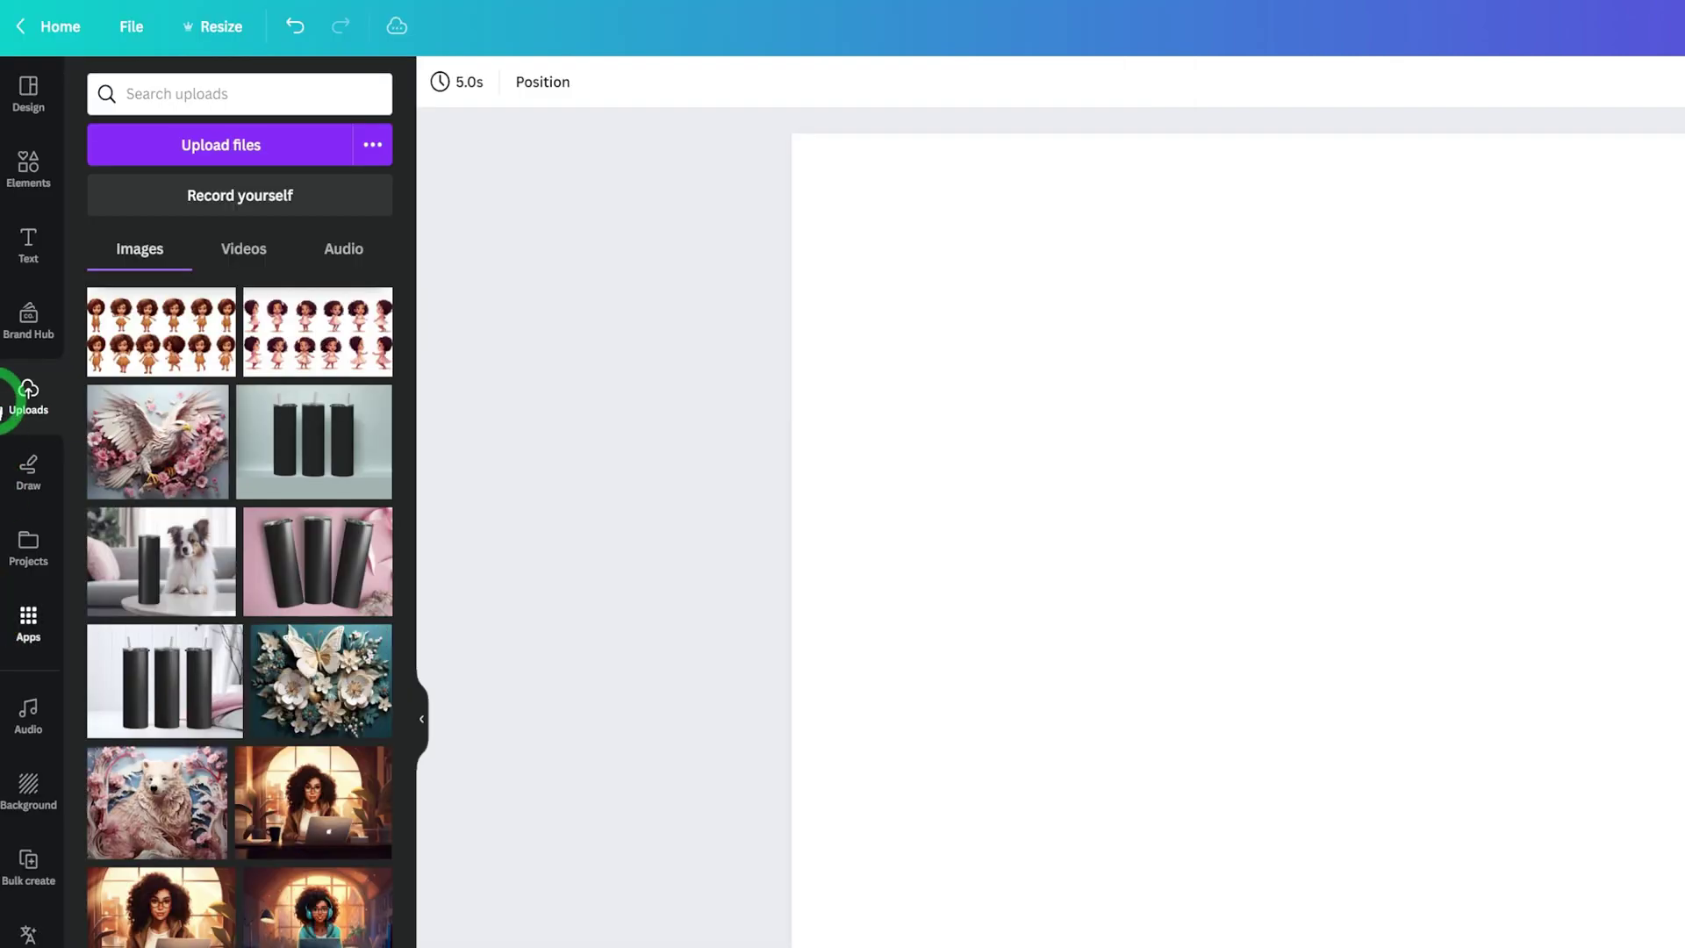
Switch to Canva and place the uploaded character sheet of the girl in the orange skirt on the blank page
left_click(123, 343)
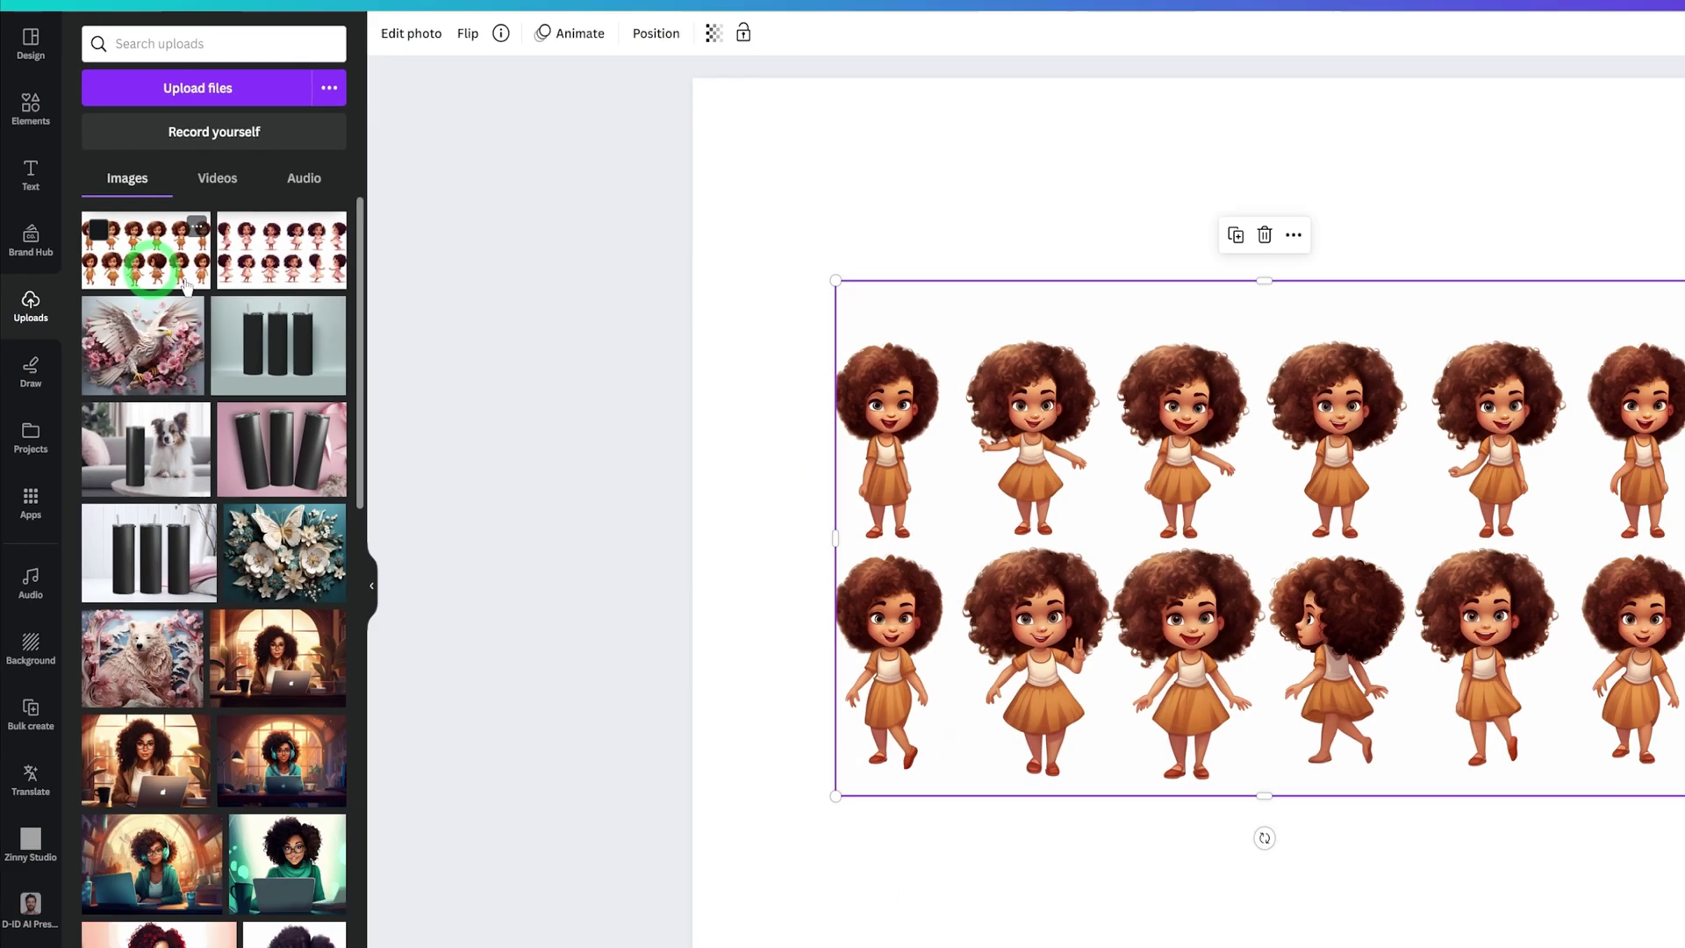
left_click(1152, 488)
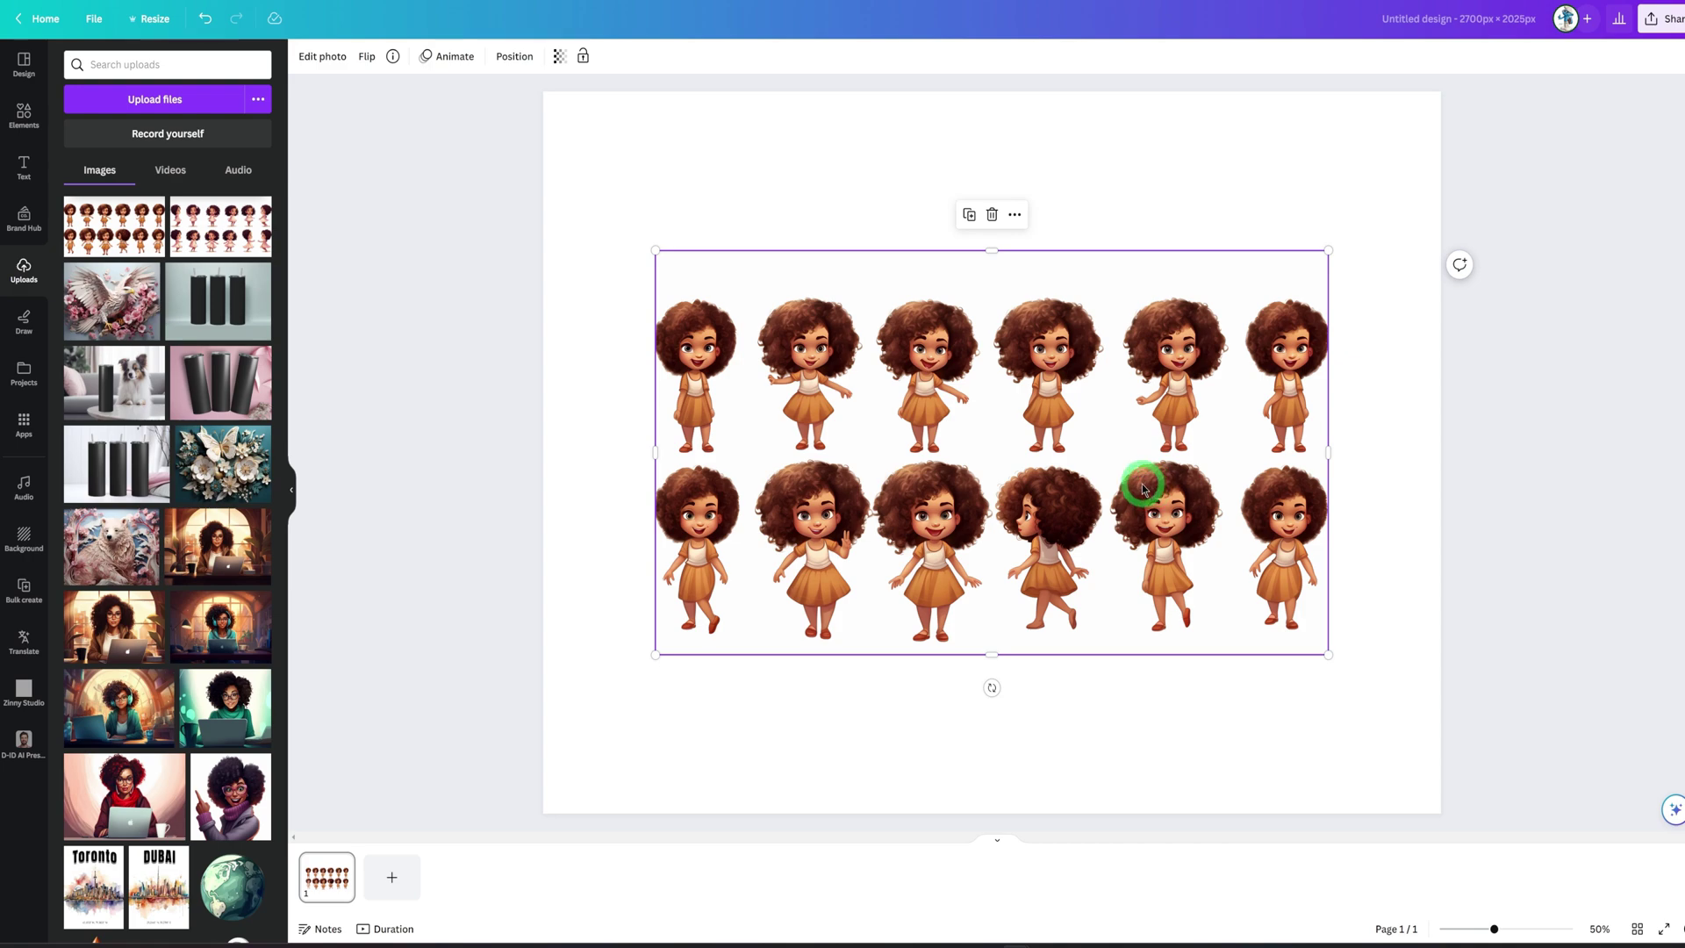
mouse_move(1144, 489)
left_mouse_down()
mouse_move(1128, 459)
mouse_move(1158, 465)
left_mouse_up()
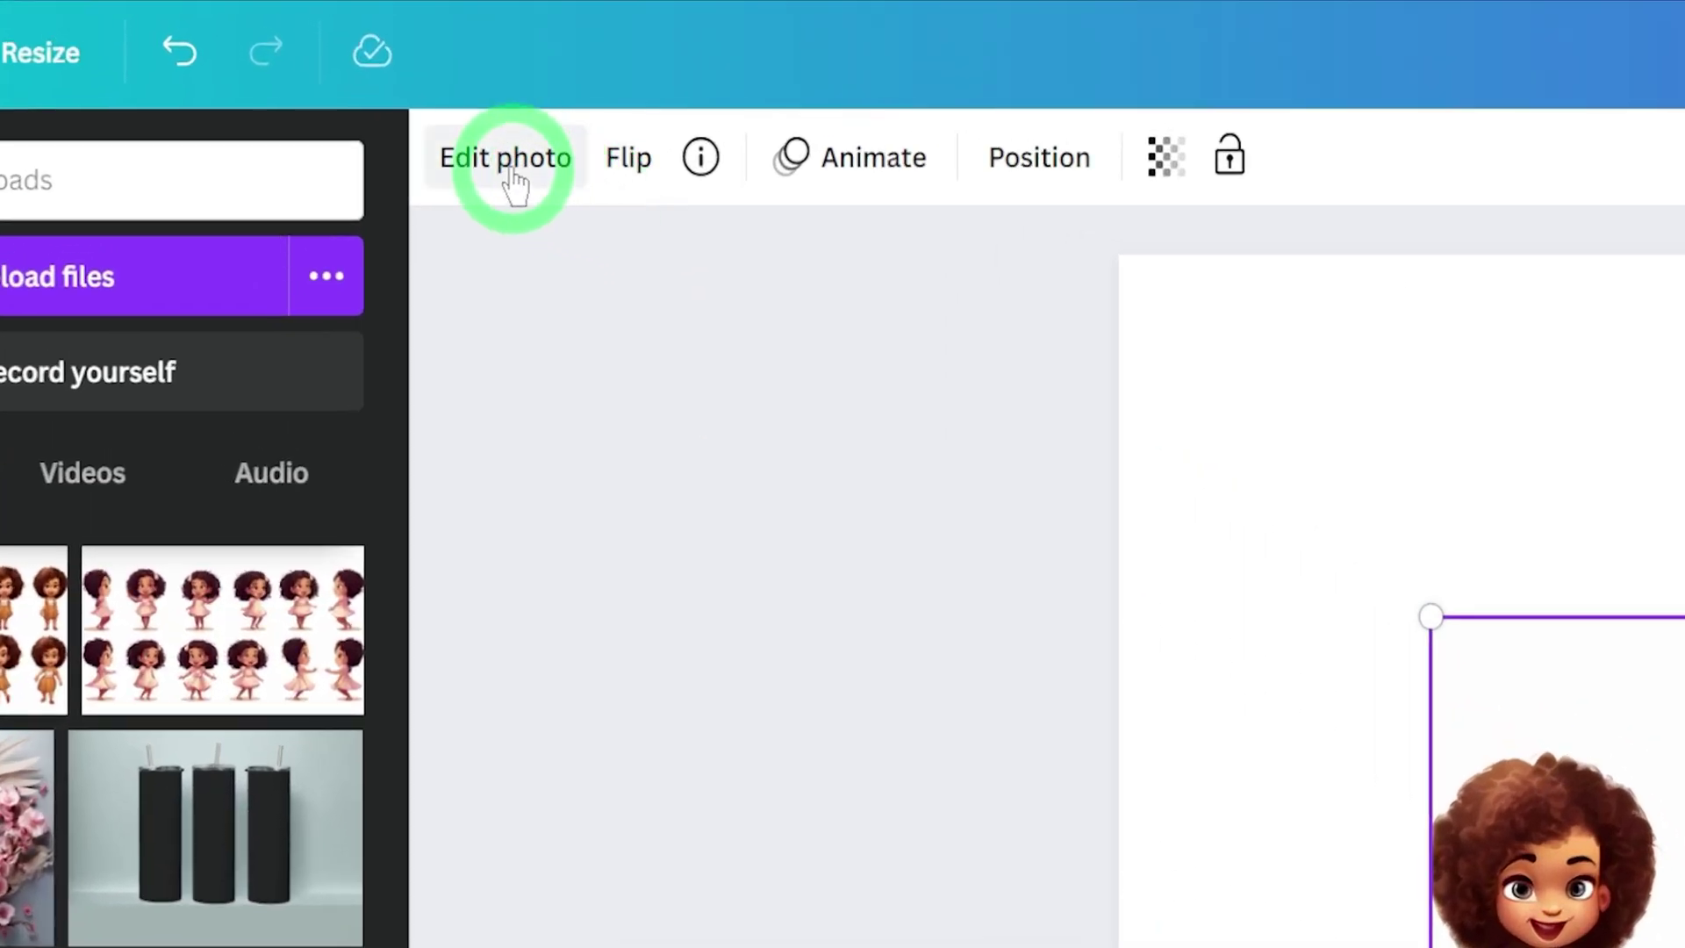
Remove the character sheet's background with BG Remover and enlarge the image to fill most of the page's width
left_click(515, 184)
left_click(215, 461)
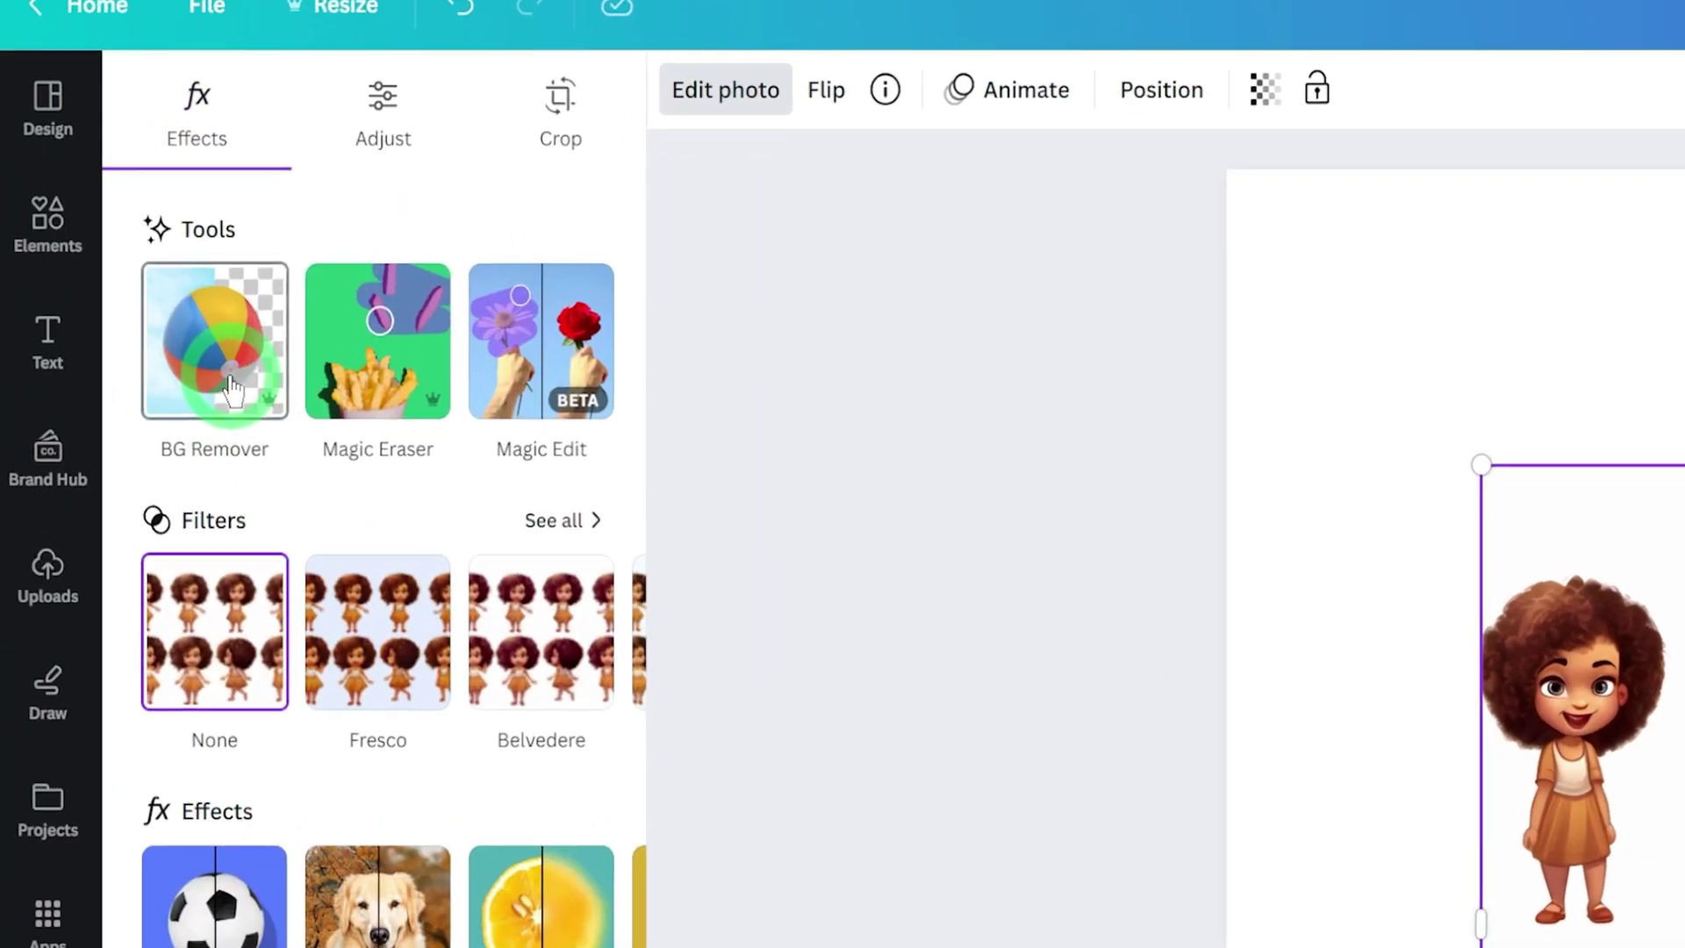
left_click(198, 390)
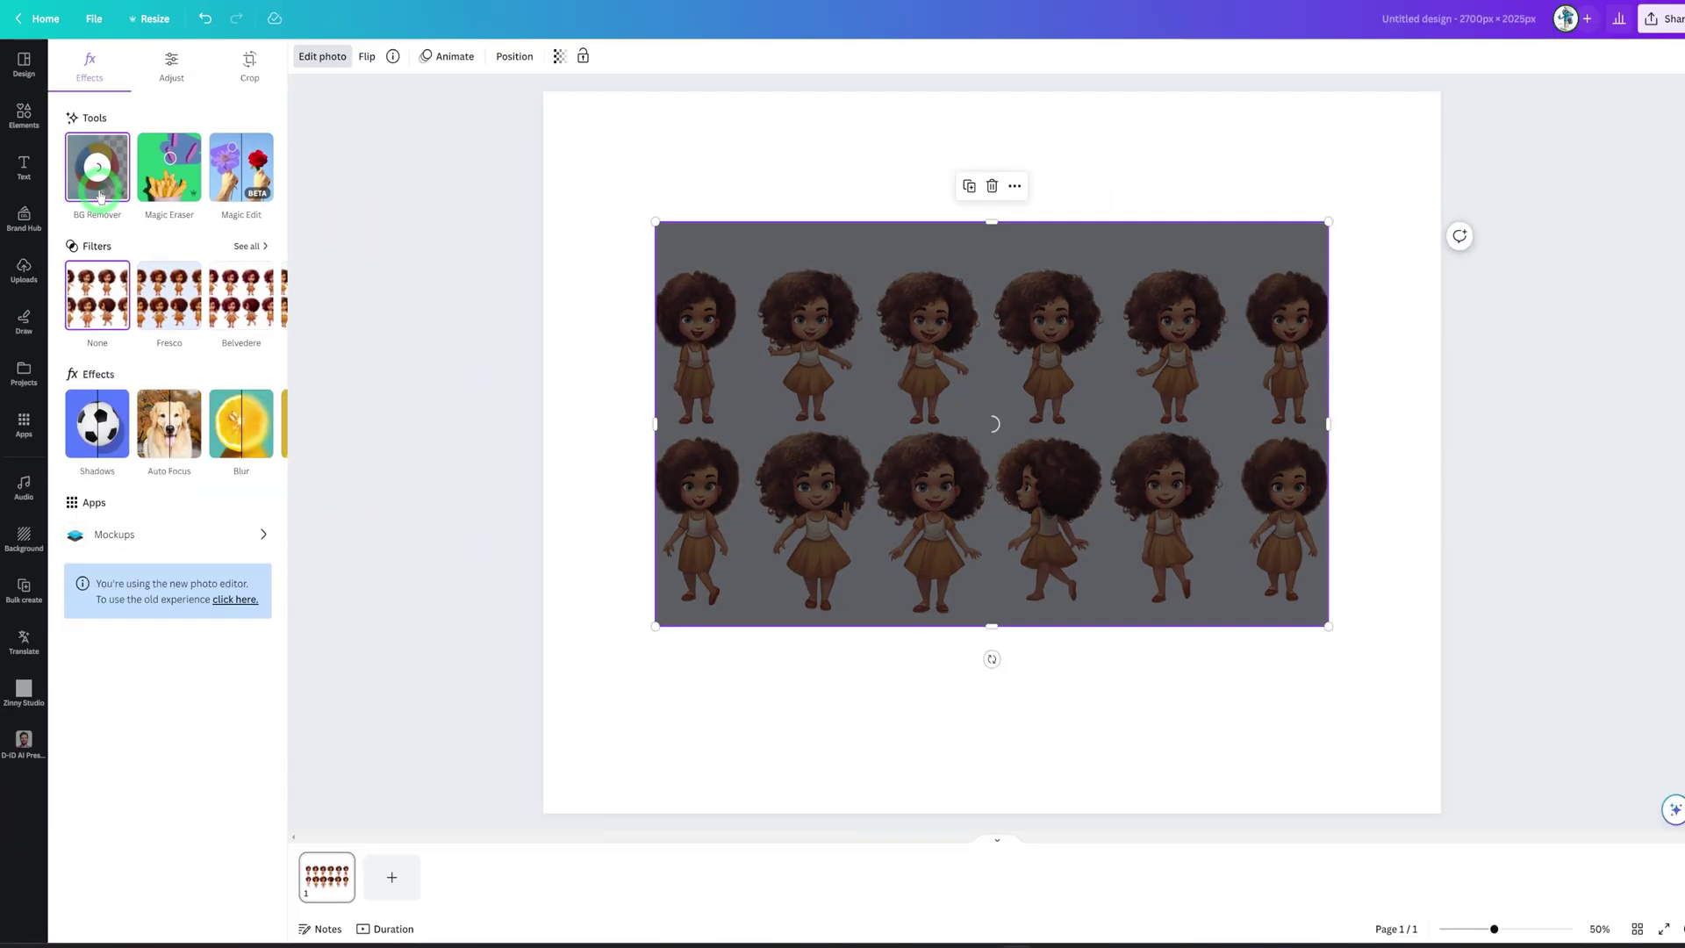
left_click(1169, 568)
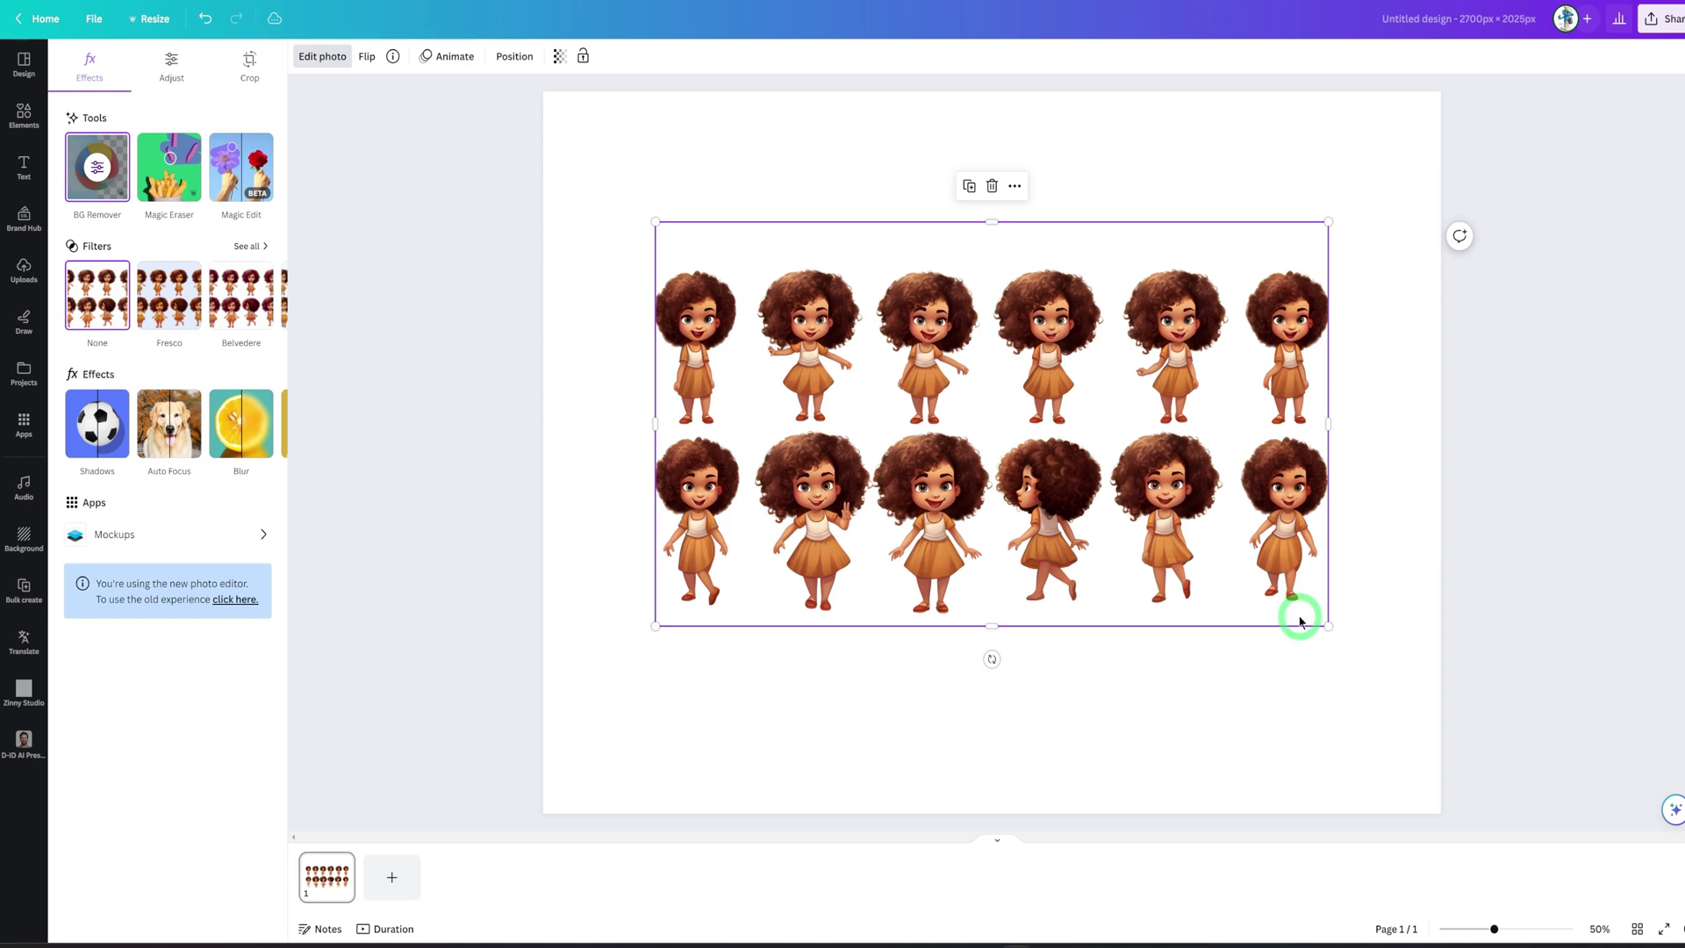
left_click_drag(1345, 638, 1411, 680)
left_click(1081, 569)
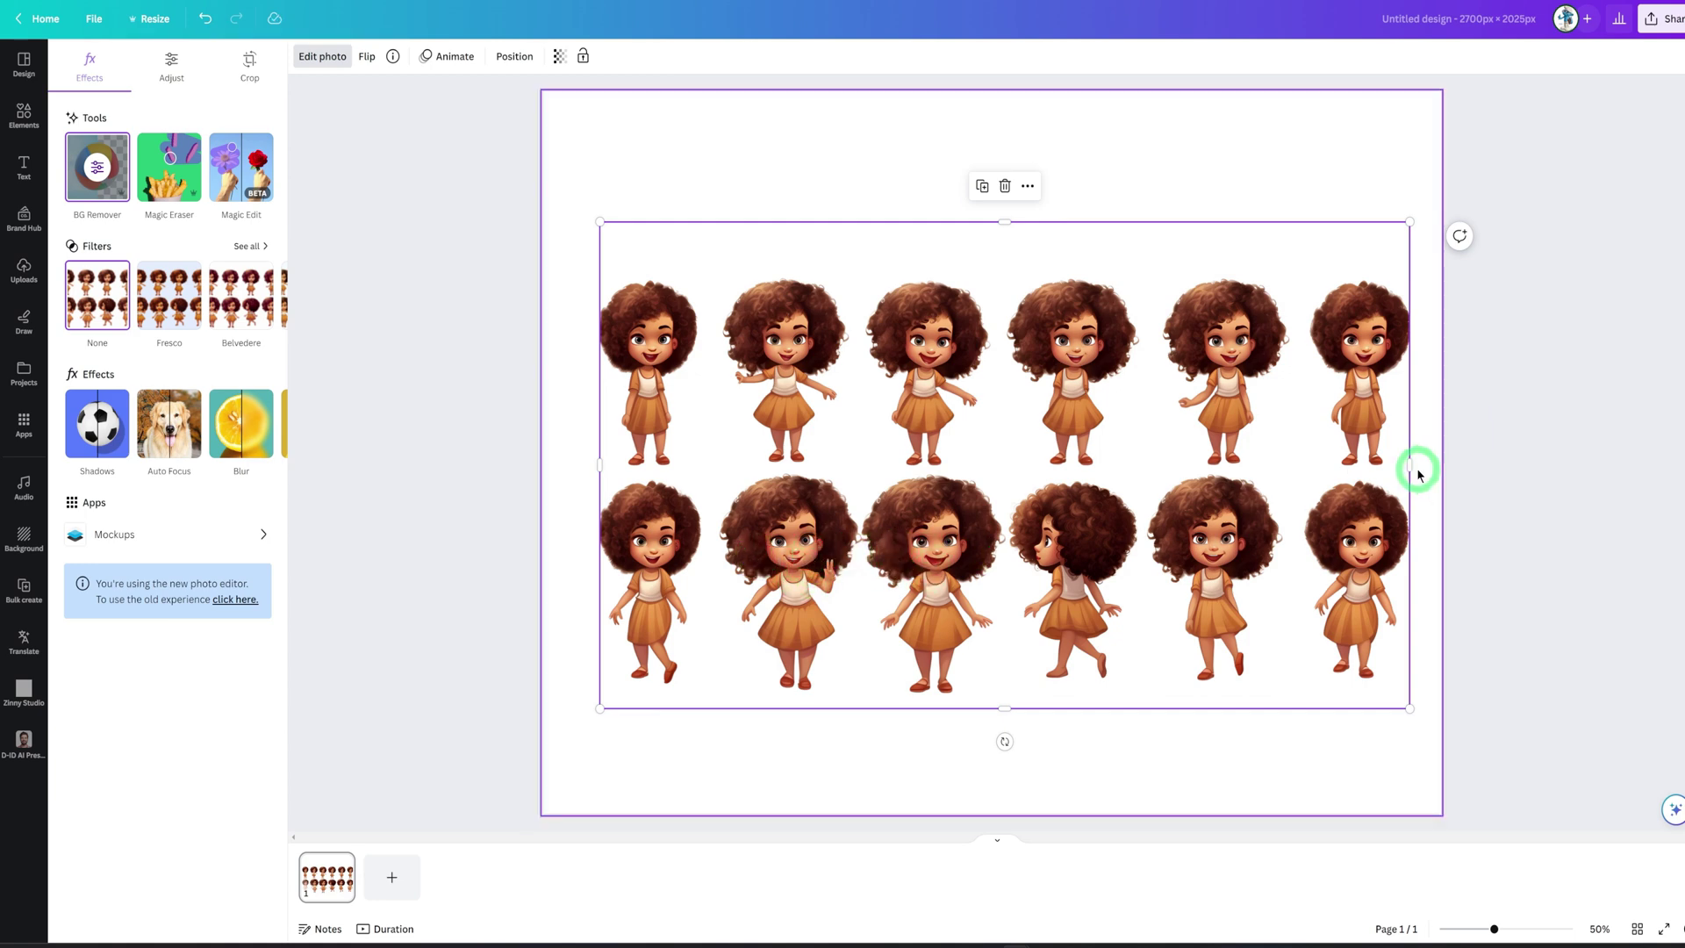
Crop the character sheet down to the third girl in the lower row, with both arms held out
left_click_drag(1365, 474, 1000, 474)
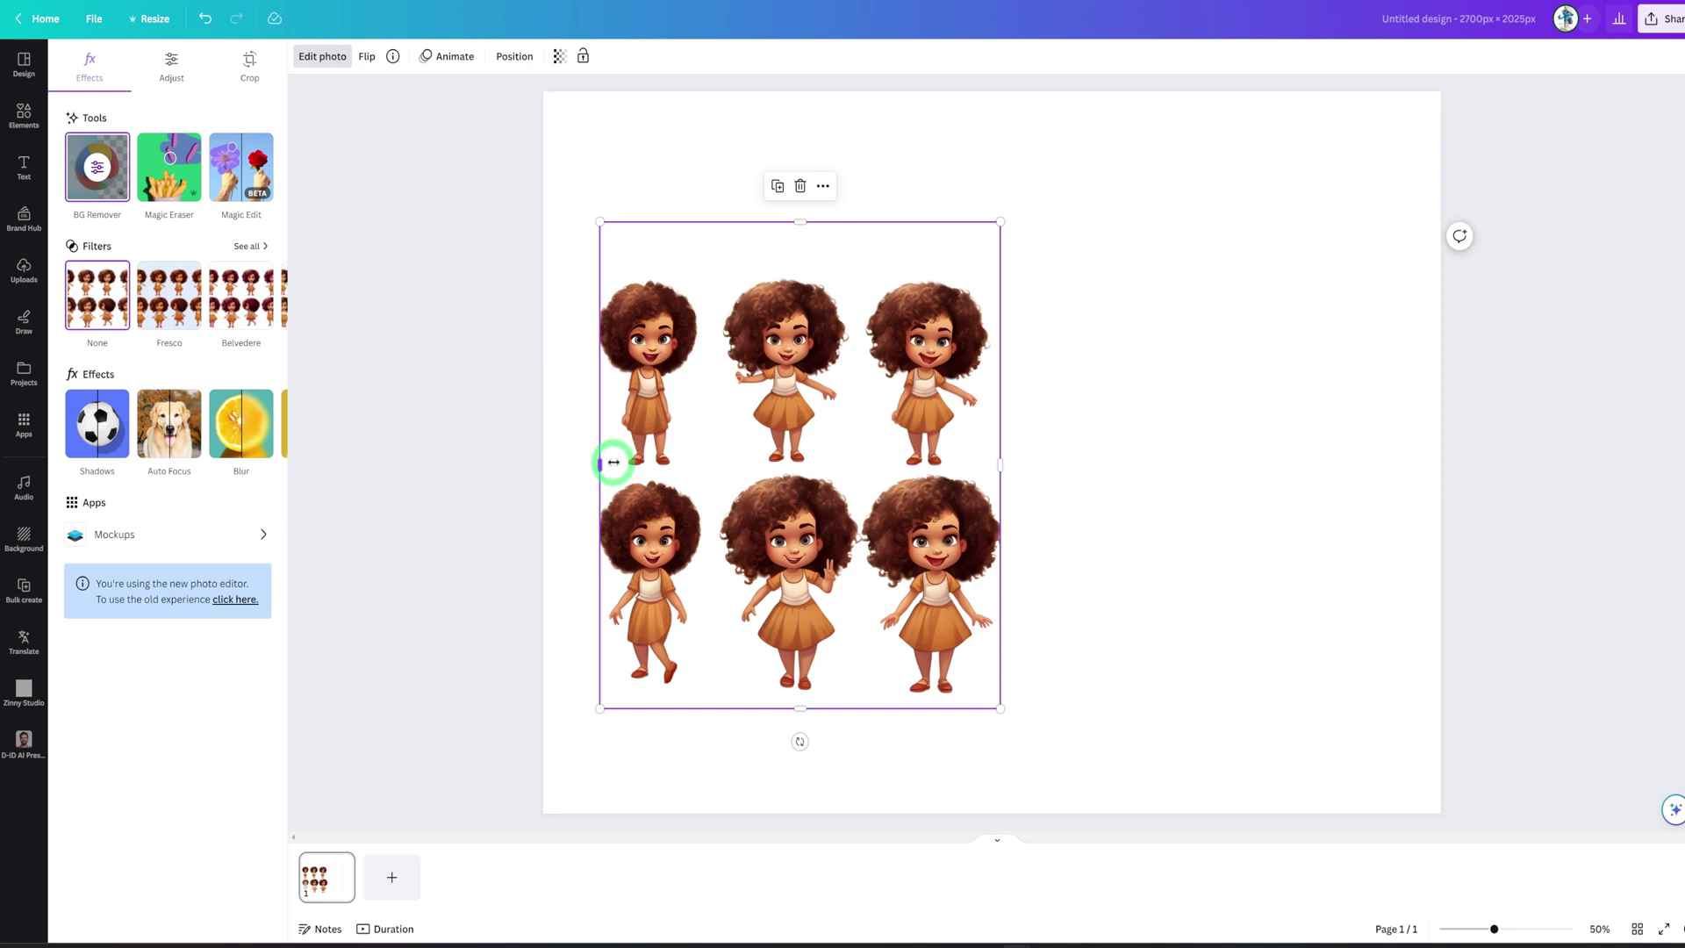
left_click_drag(613, 462, 859, 465)
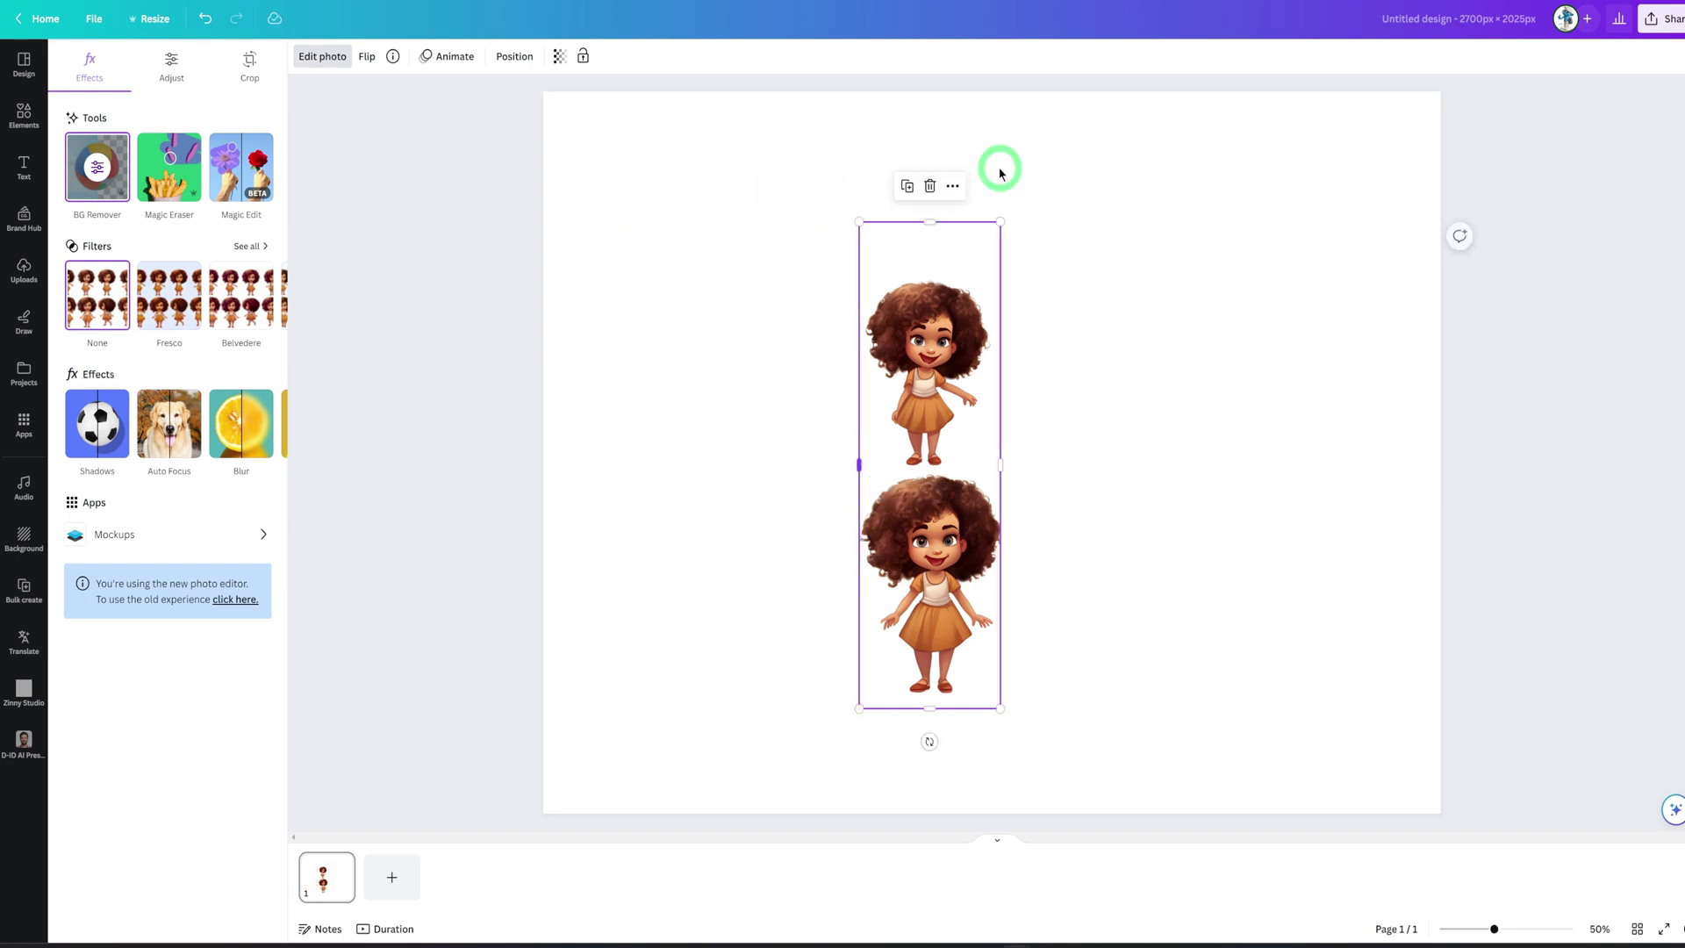
left_click_drag(929, 222, 936, 470)
left_click_drag(930, 707, 925, 700)
left_click(1158, 519)
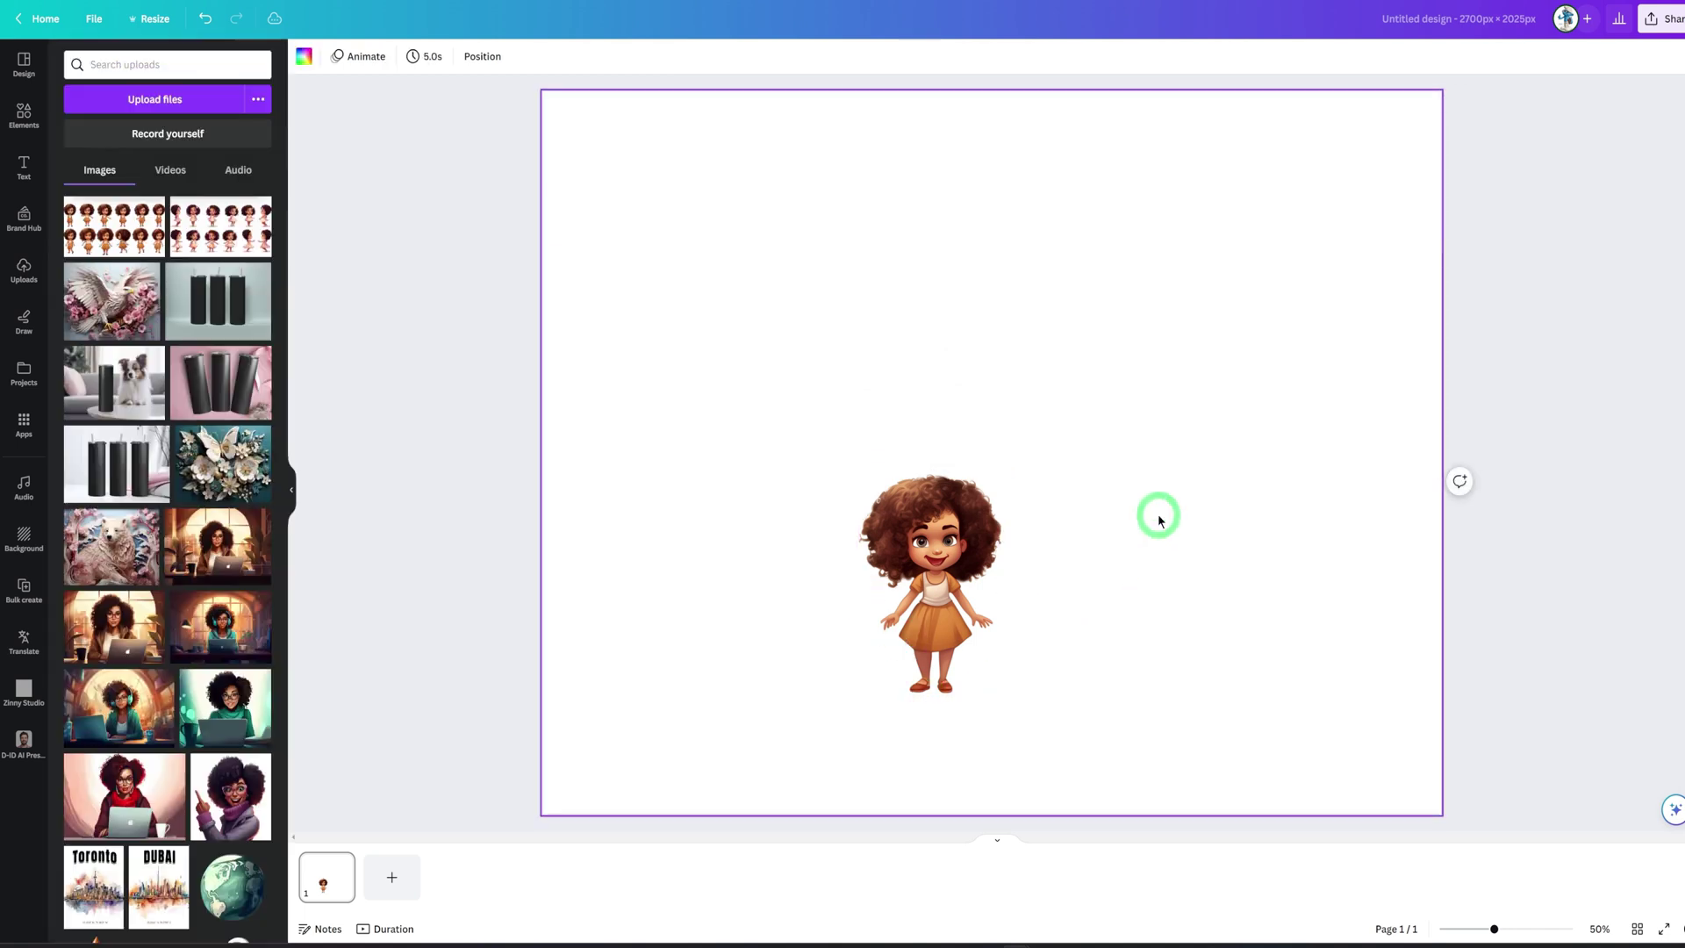
Enlarge and duplicate the cropped girl, shift the copy's crop to the waving pose, and move it toward the page's upper left
left_click_drag(944, 571, 995, 396)
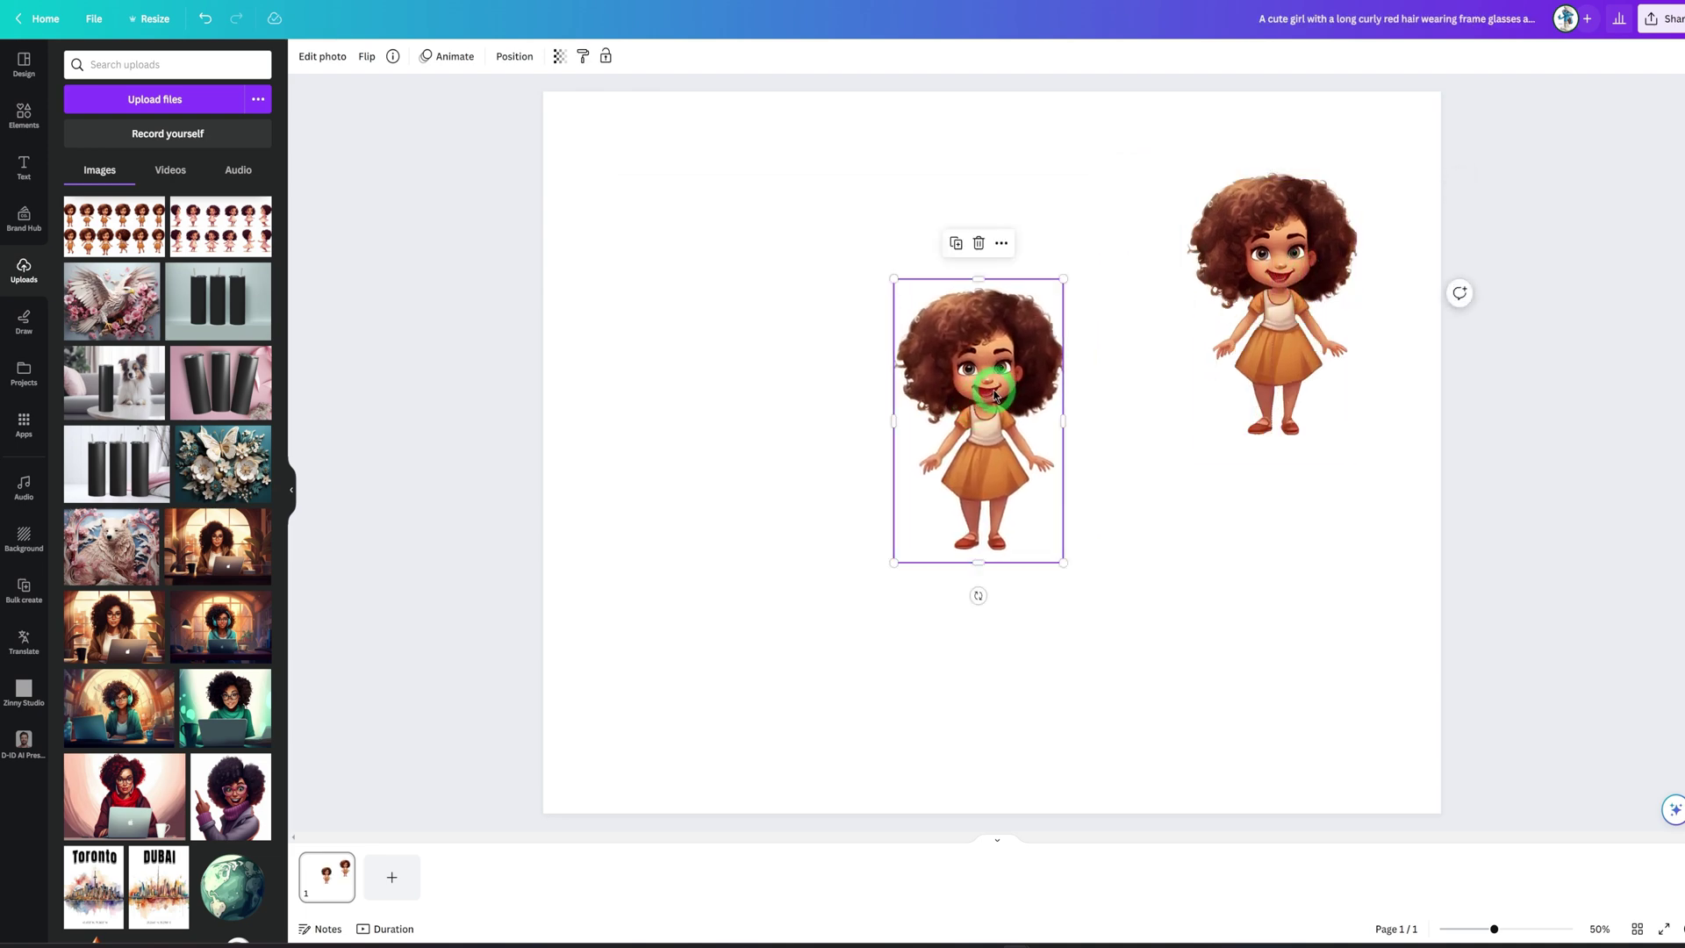
double_click(988, 393)
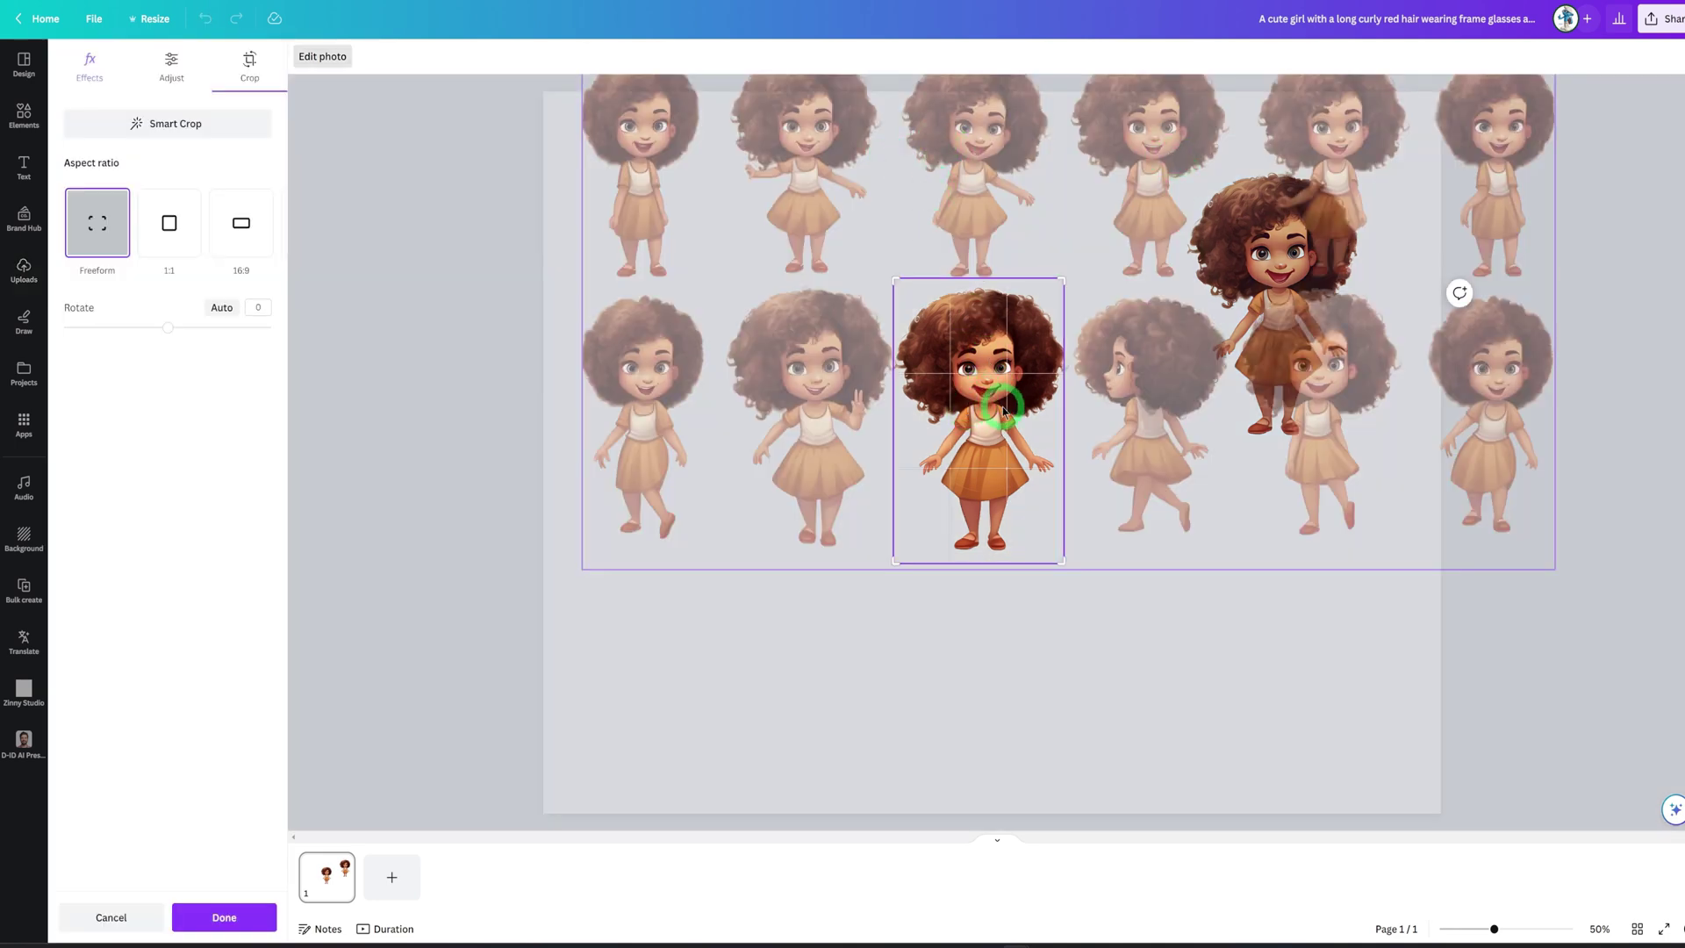
left_click_drag(990, 406, 1153, 408)
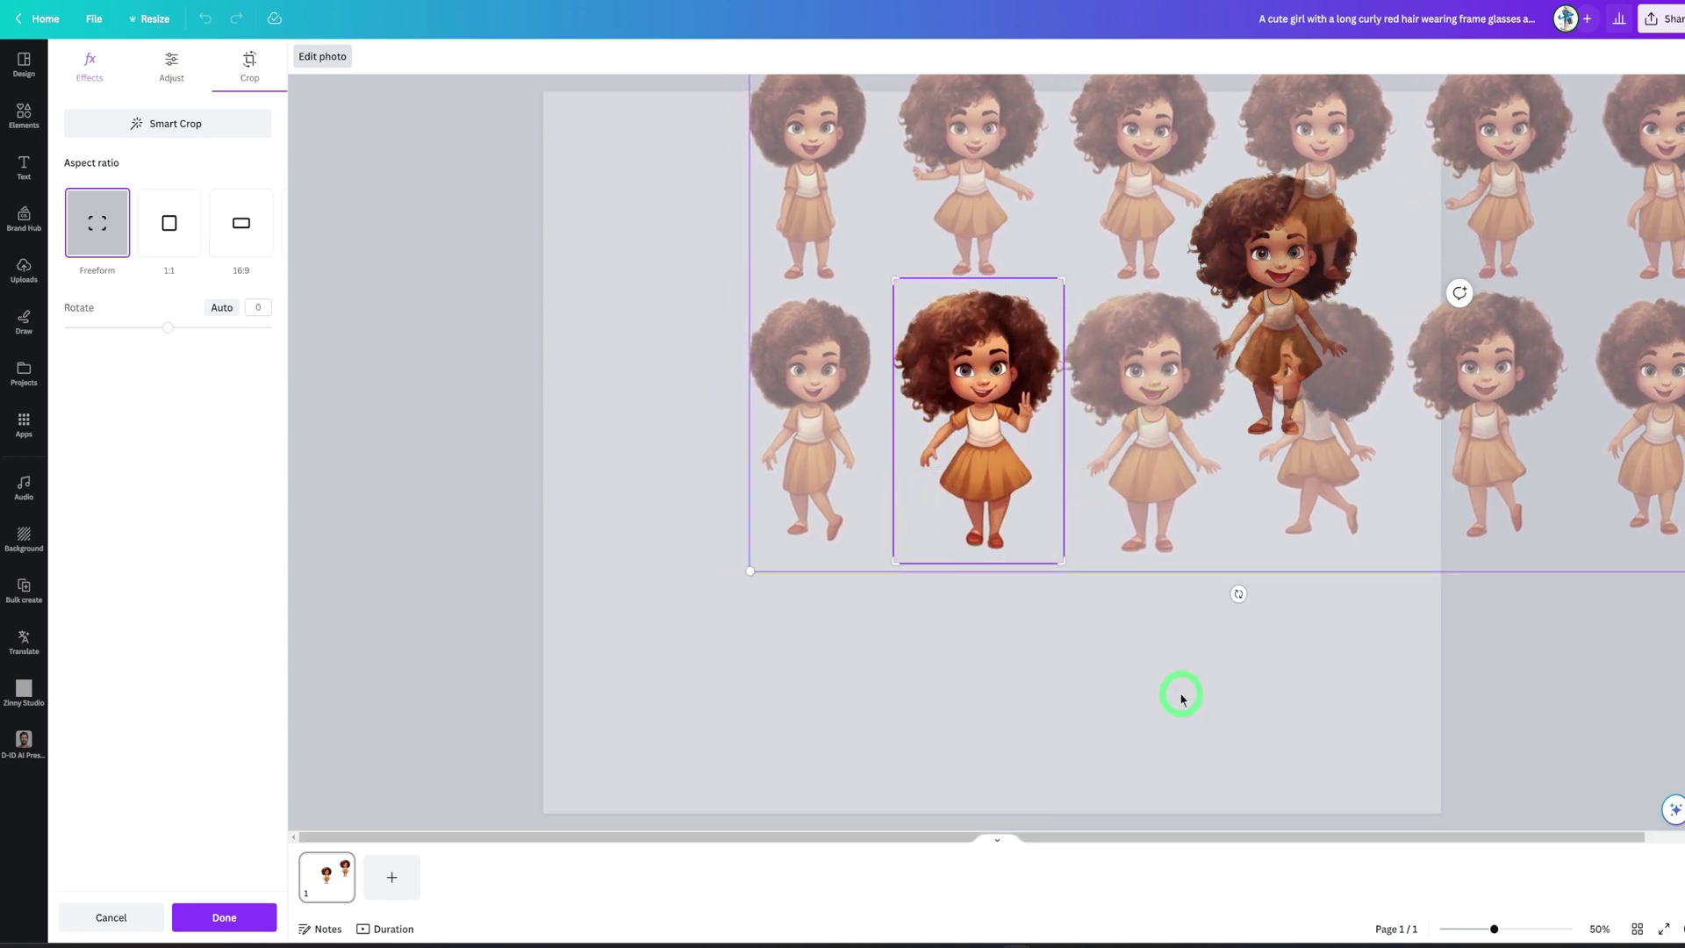
left_click(1182, 698)
left_click_drag(999, 480, 850, 380)
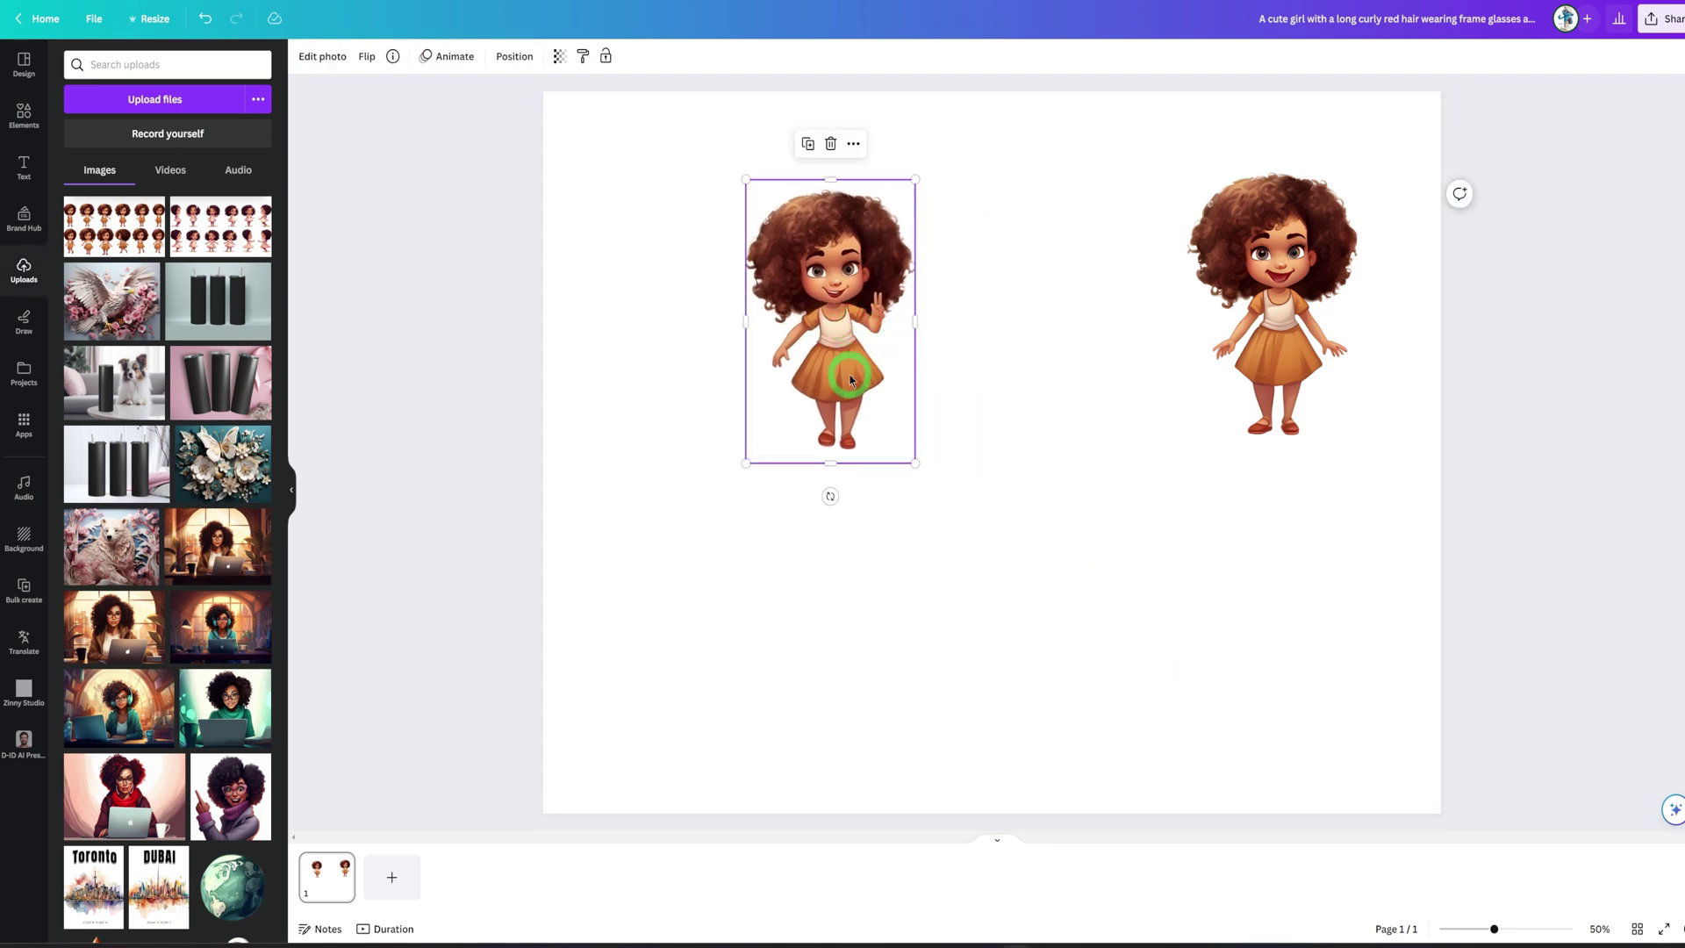
Add a third copy cropped to the lower row's fifth pose, and spread the three girls apart on the page
left_click_drag(969, 436, 1079, 567)
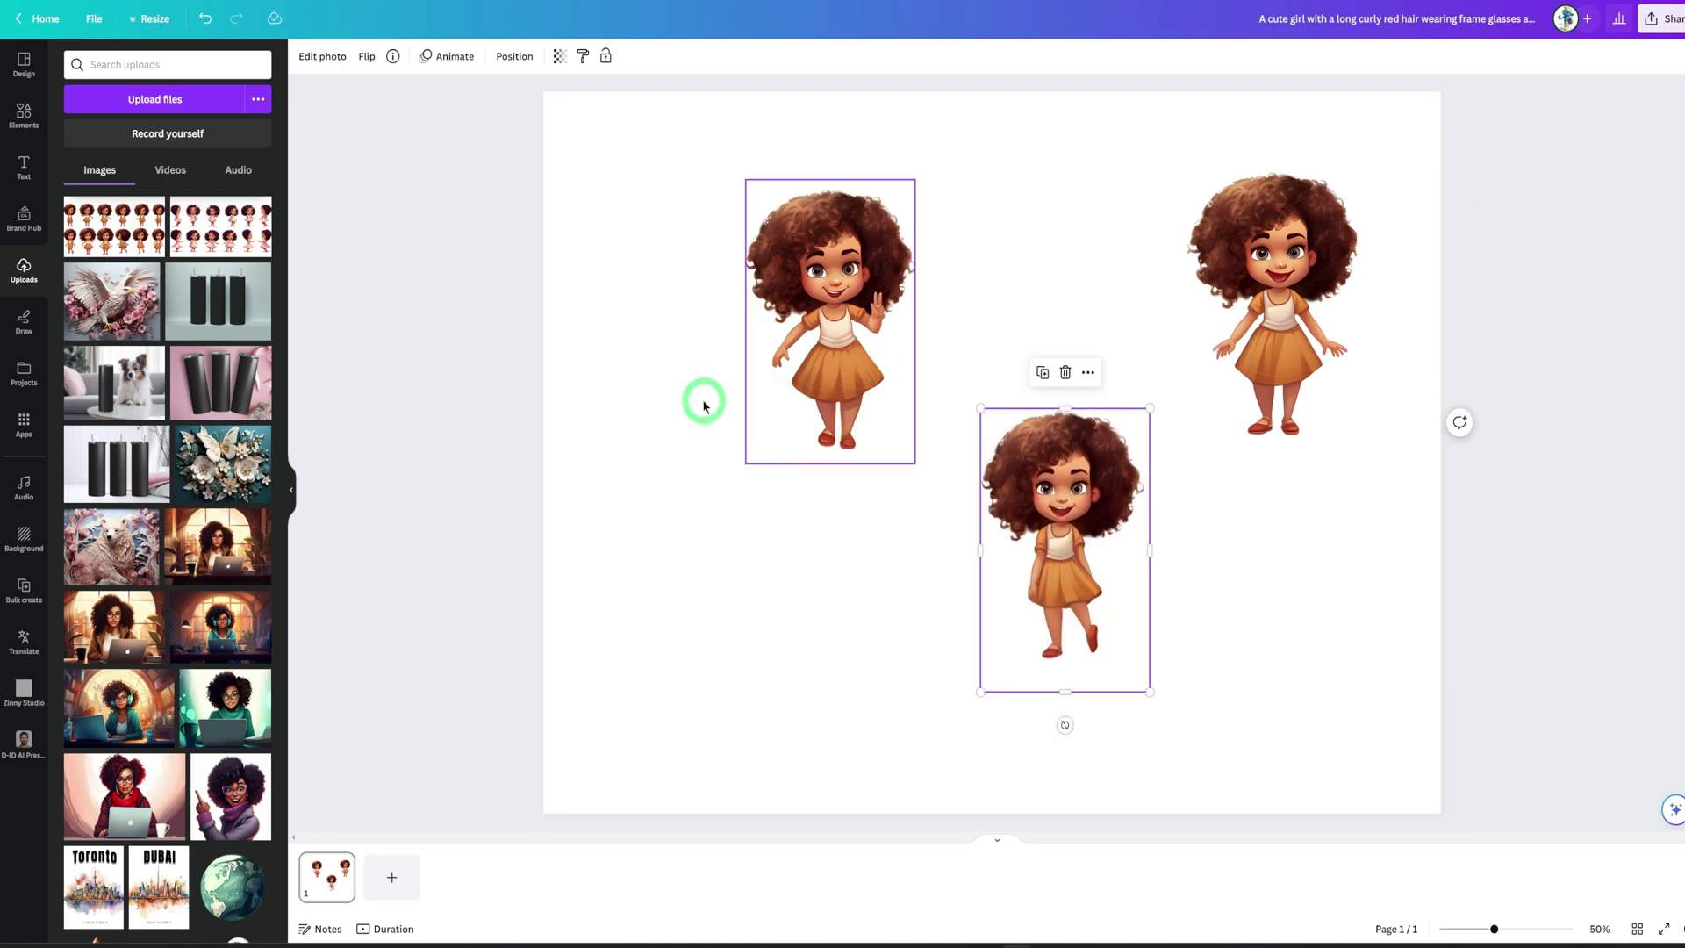
left_click(1313, 580)
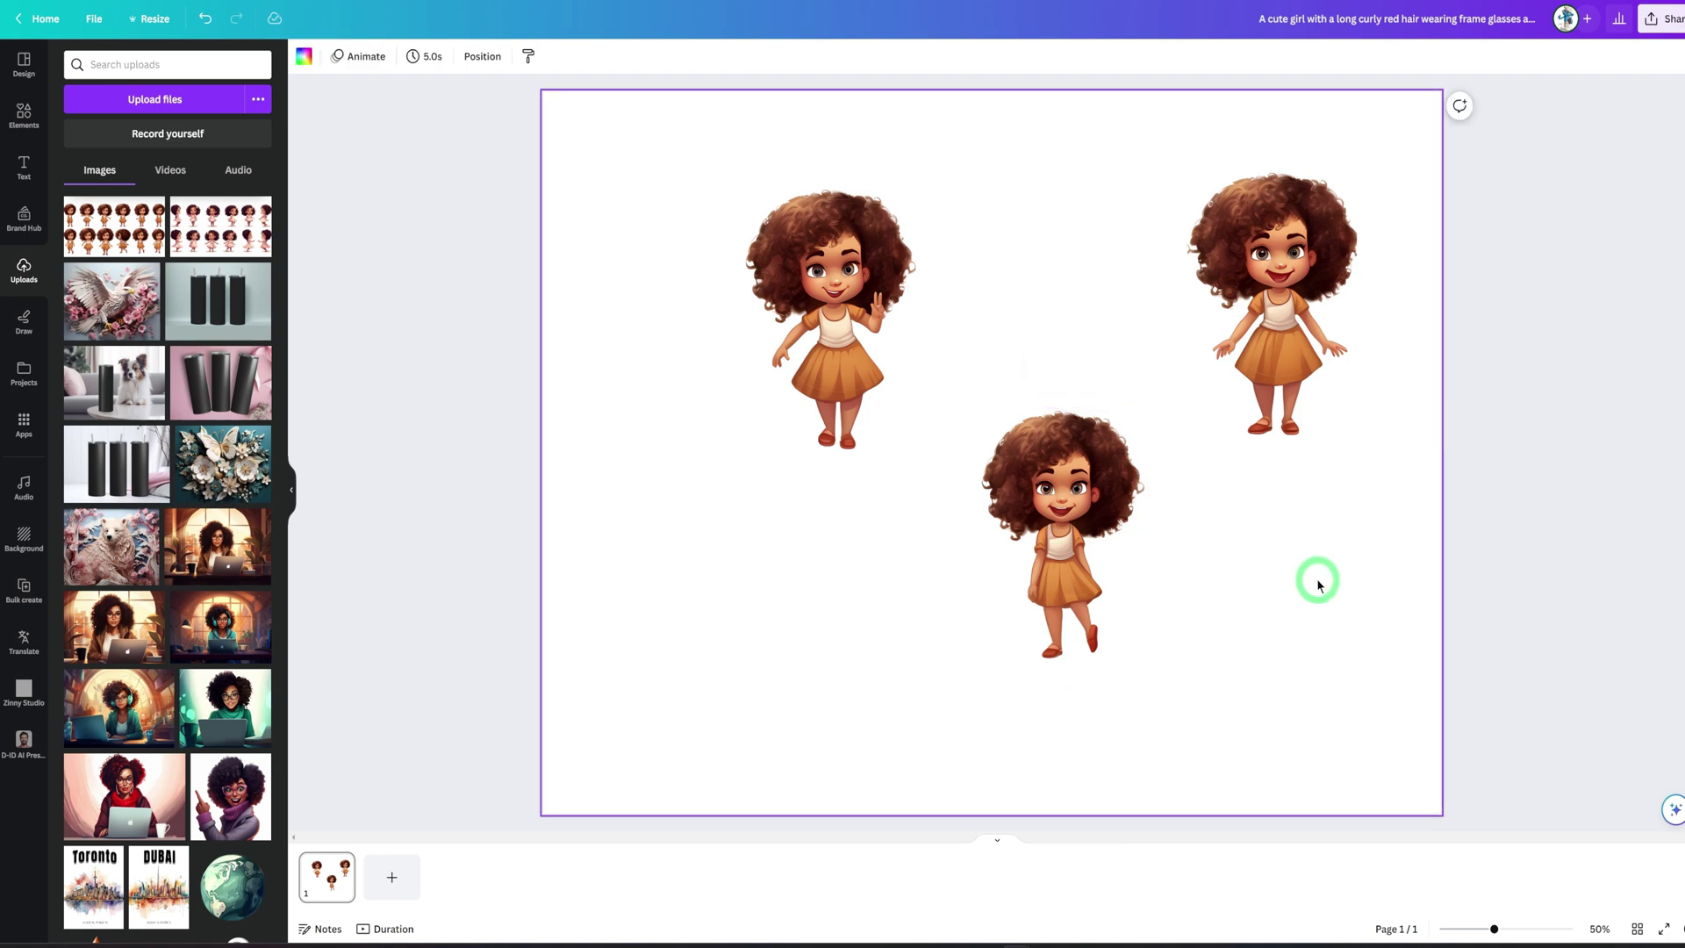
left_click_drag(1112, 515, 1279, 525)
left_click_drag(1284, 265, 1301, 223)
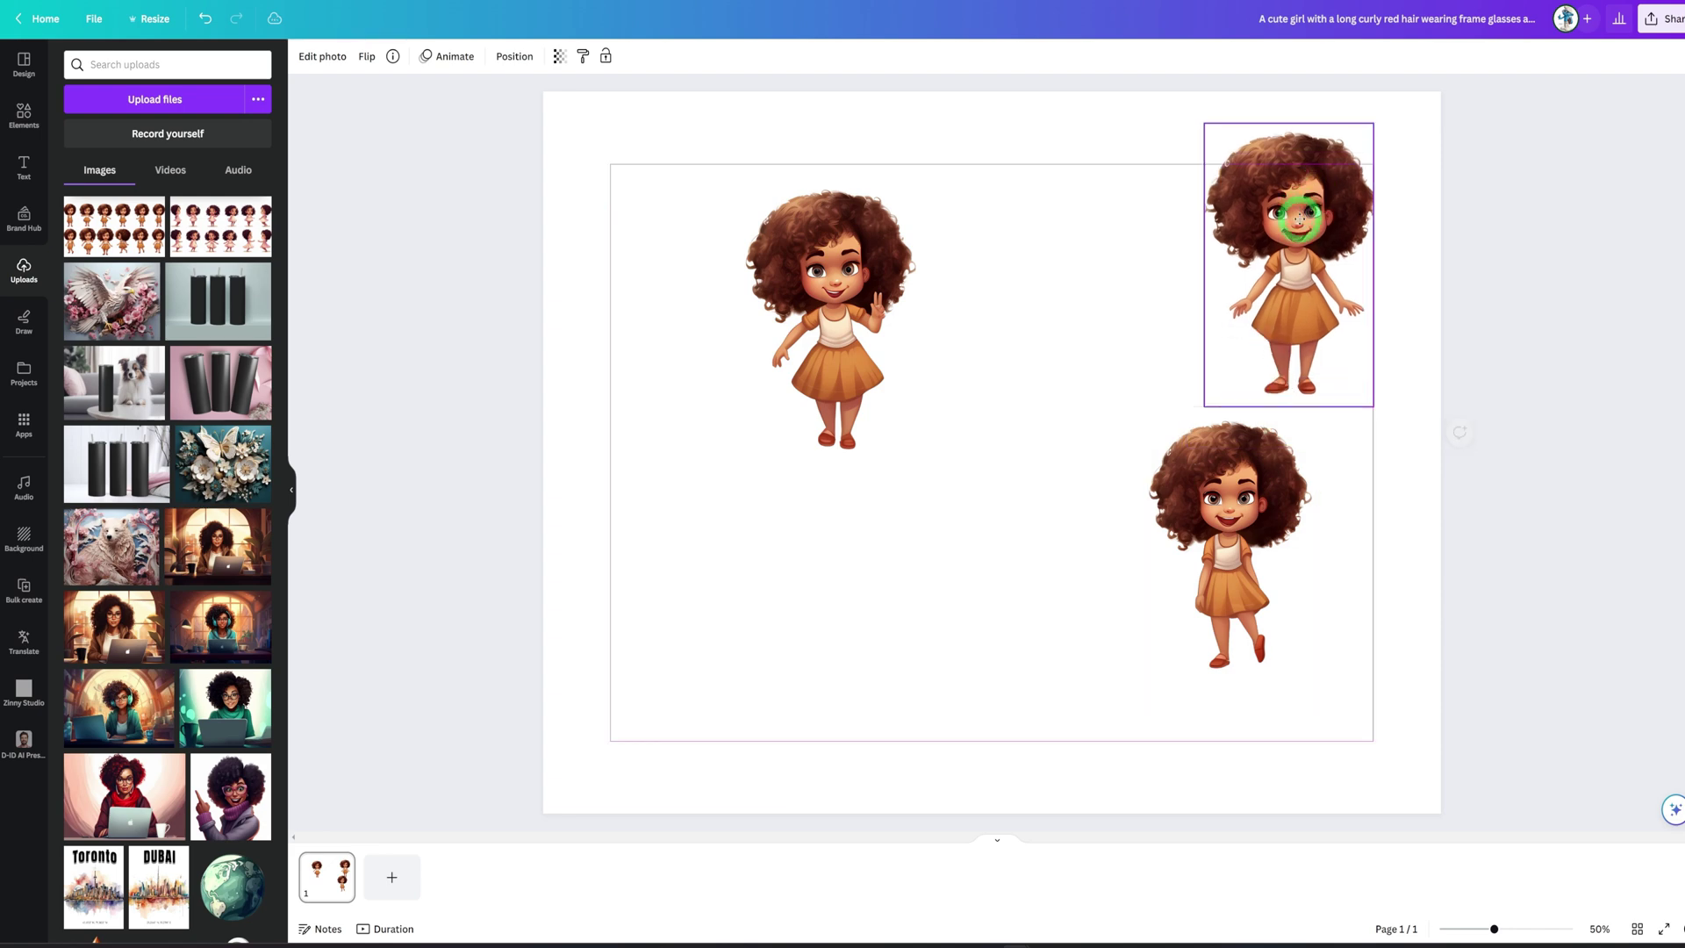
left_click_drag(825, 263, 712, 219)
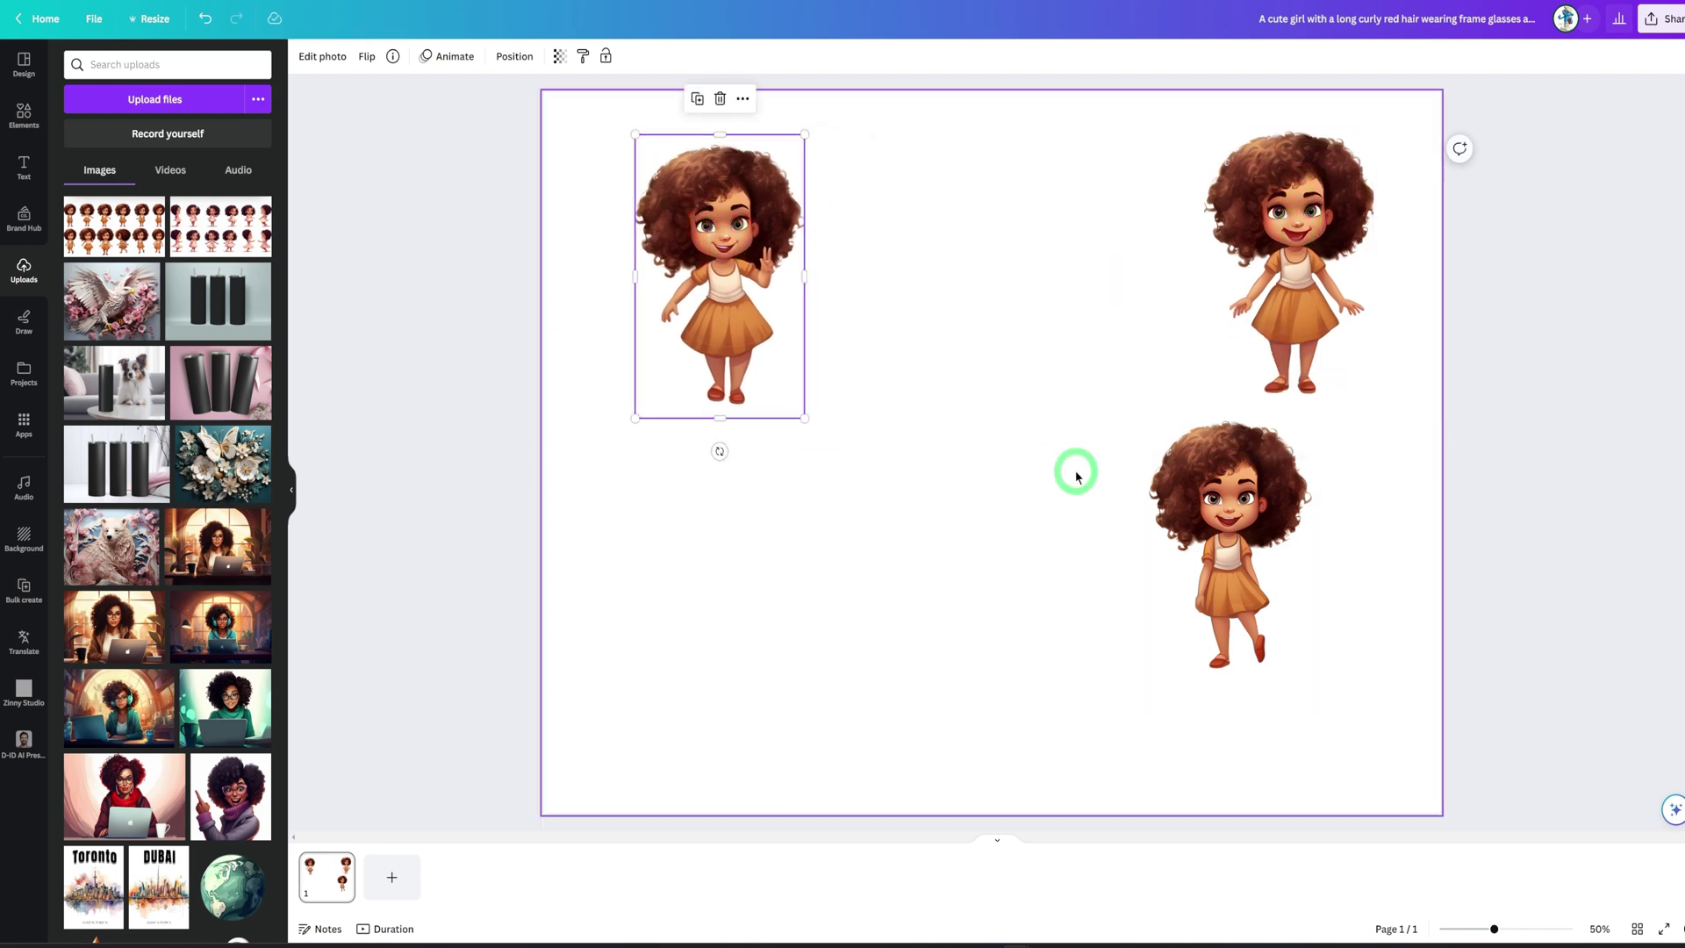